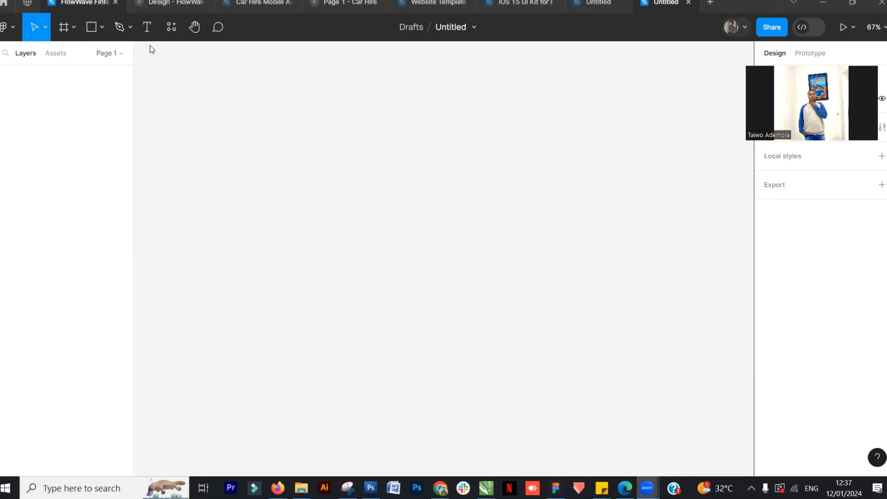
Browse the design frames in the FlowWave Fintech App file
click(90, 4)
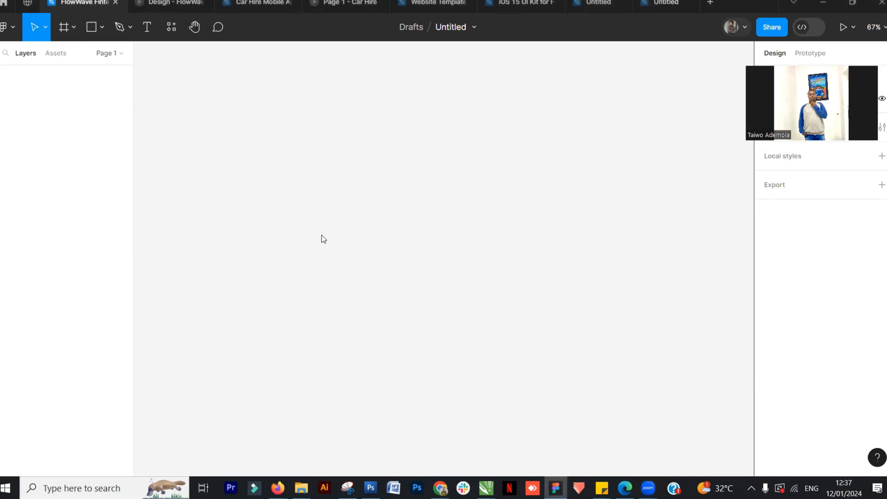
scroll(362, 171, down, 1)
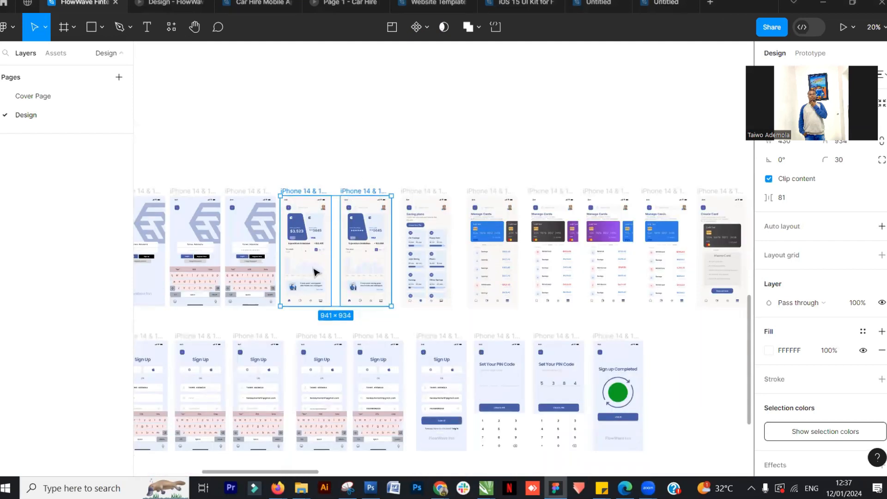
click(247, 325)
drag(349, 309, 674, 288)
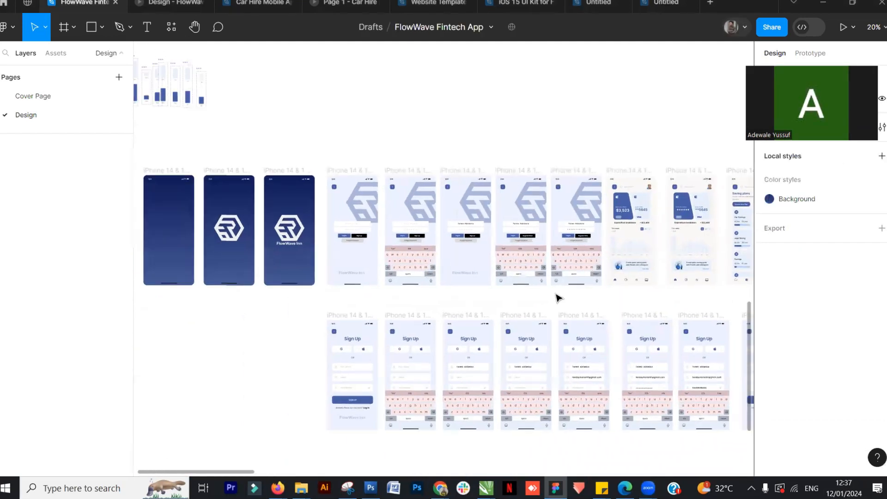
Browse the collected landing page designs in the website templates file
click(174, 4)
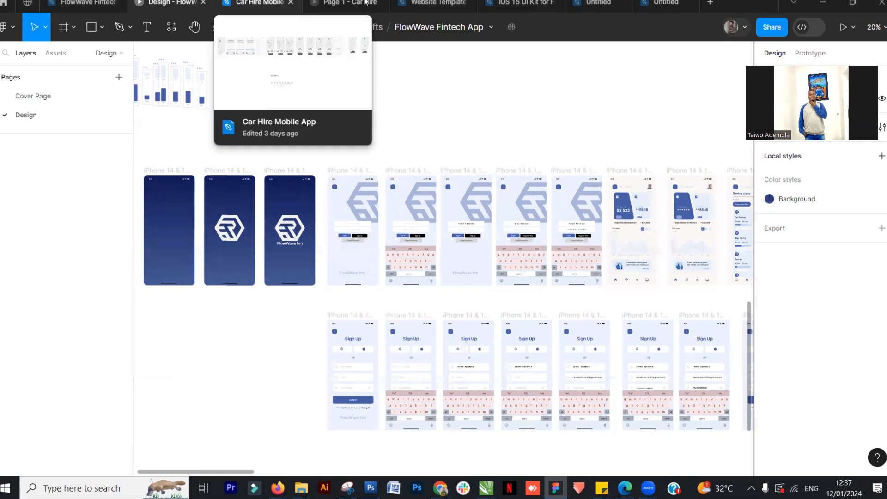
click(259, 4)
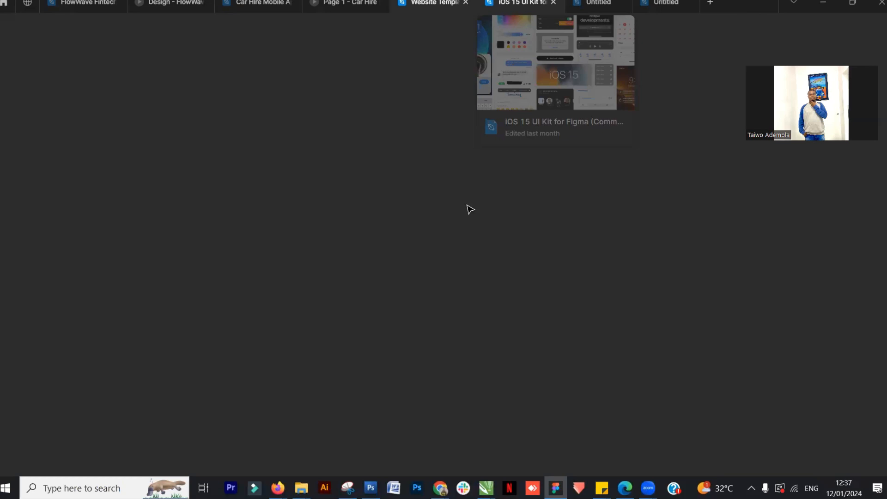
scroll(405, 213, down, 1)
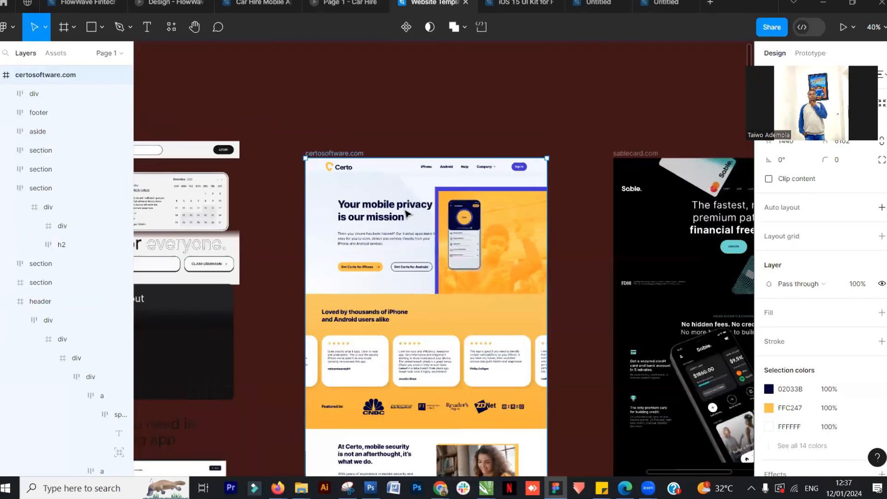
scroll(406, 213, down, 1)
scroll(402, 152, down, 3)
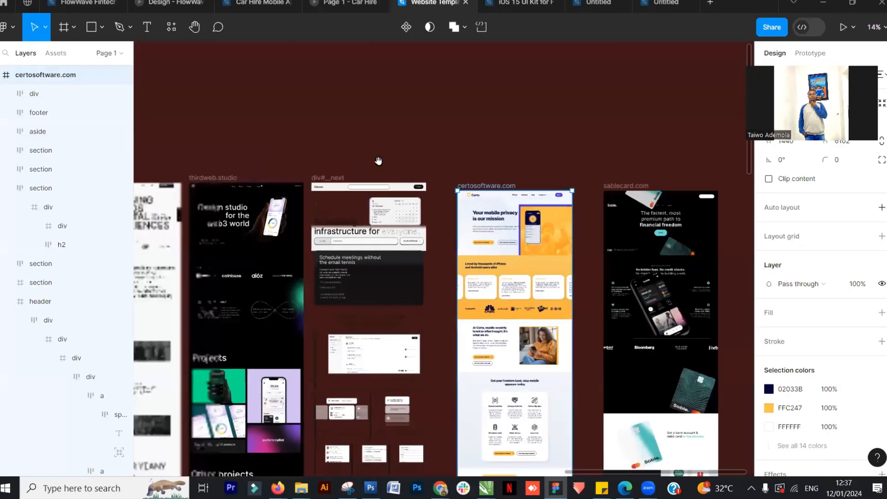
scroll(307, 165, left, 10)
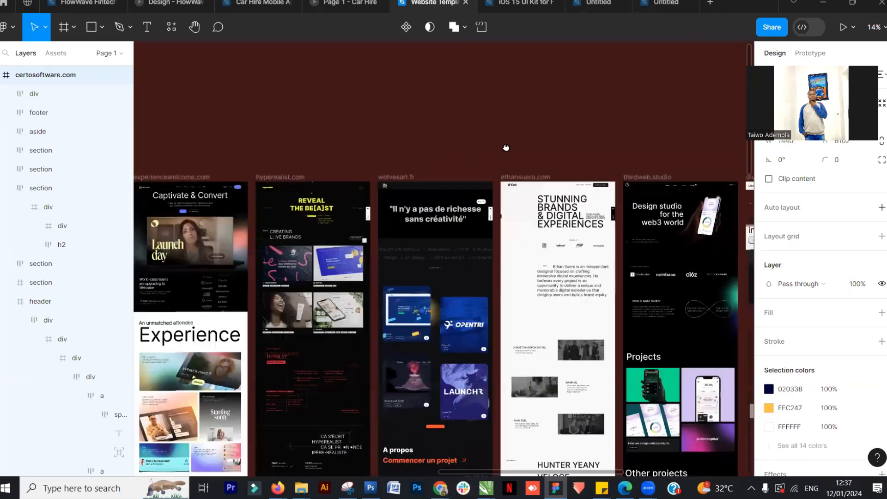
scroll(506, 147, left, 5)
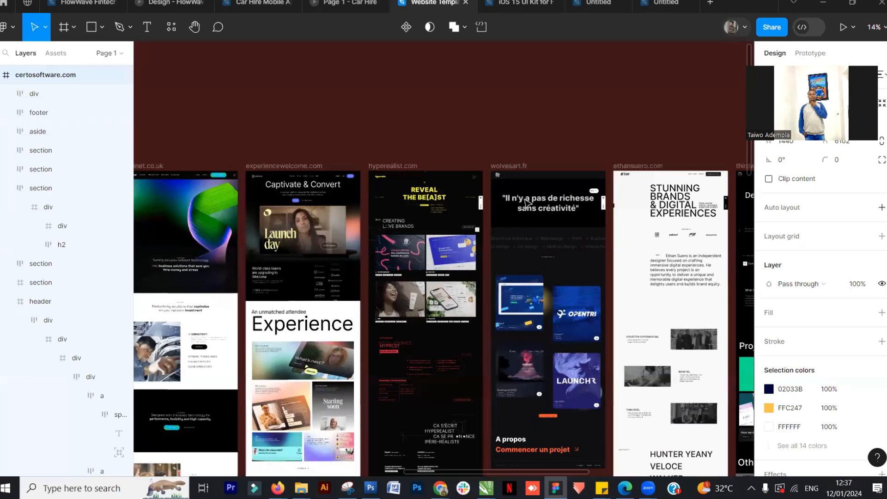
Explore the iOS 15 UI Kit's wallpapers, typography, colours, keyboard and status bar components
key(ctrl+Tab)
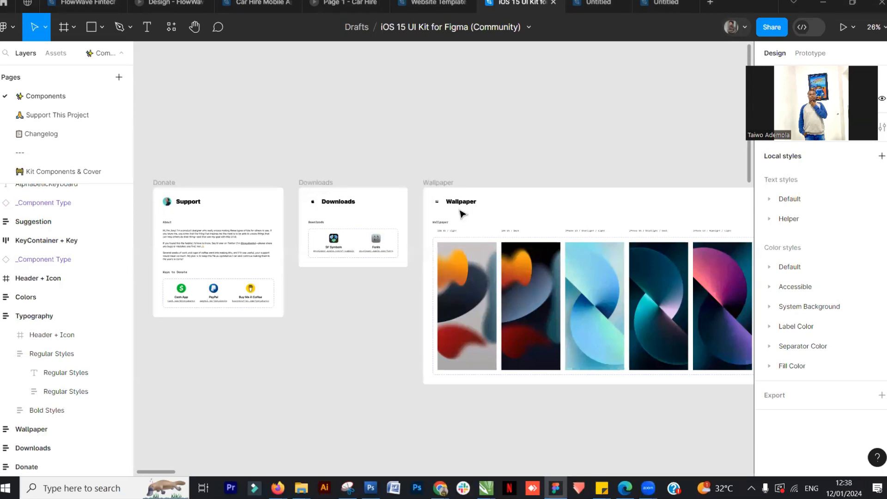
drag(215, 310, 504, 341)
drag(663, 410, 323, 376)
drag(657, 372, 258, 358)
drag(693, 398, 282, 364)
scroll(505, 330, down, 3)
drag(678, 380, 302, 364)
scroll(328, 337, down, 2)
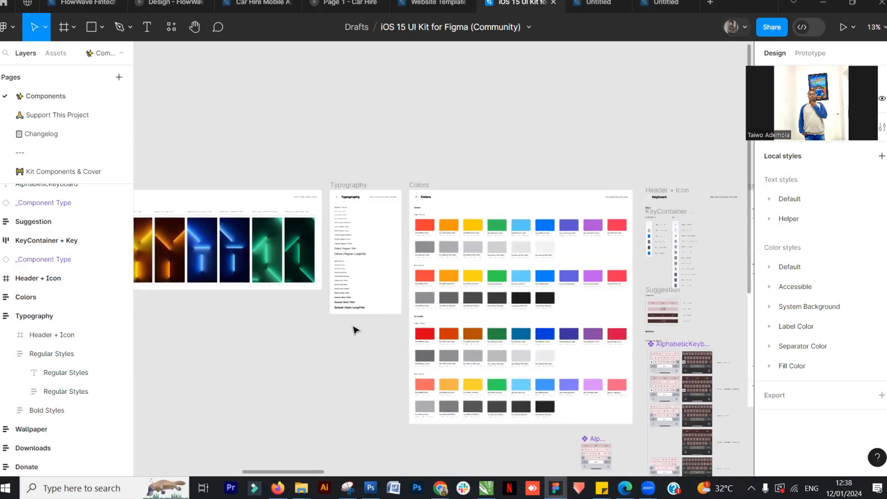
scroll(358, 329, up, 4)
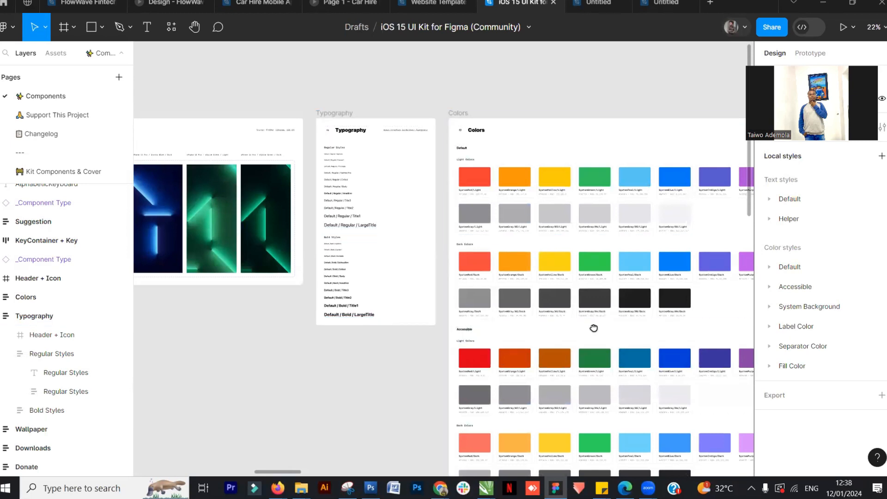
scroll(592, 326, right, 10)
scroll(508, 264, down, 1)
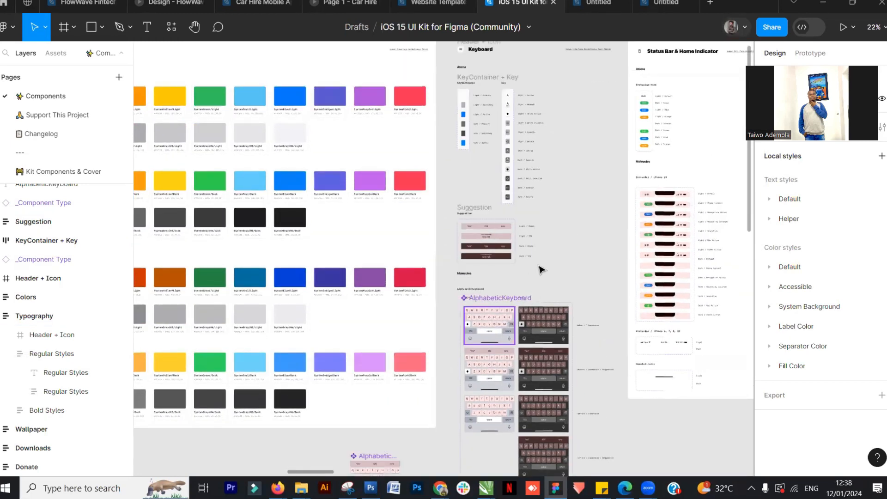
scroll(615, 249, up, 2)
scroll(579, 204, right, 10)
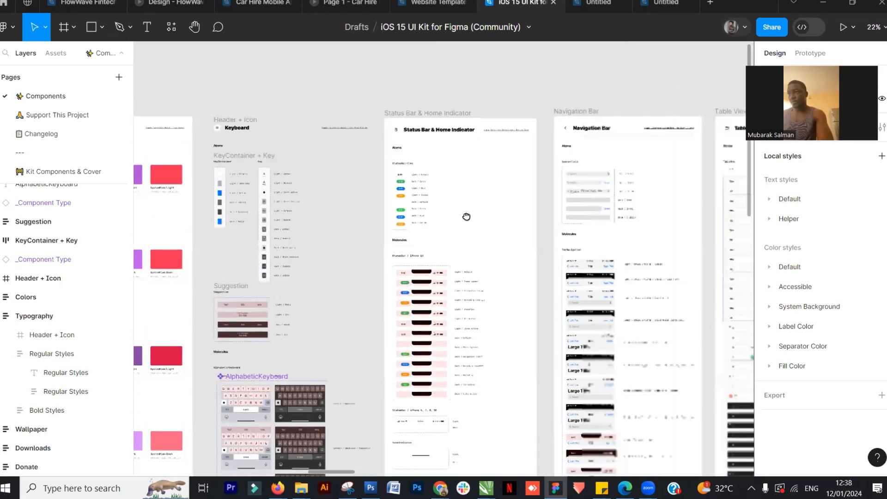
click(399, 214)
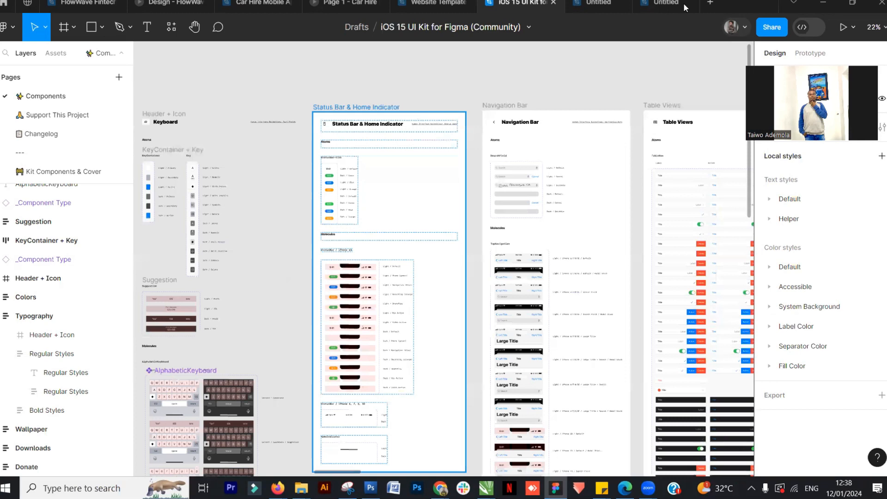
Examine the Certo landing page header design in the other Untitled file
click(599, 3)
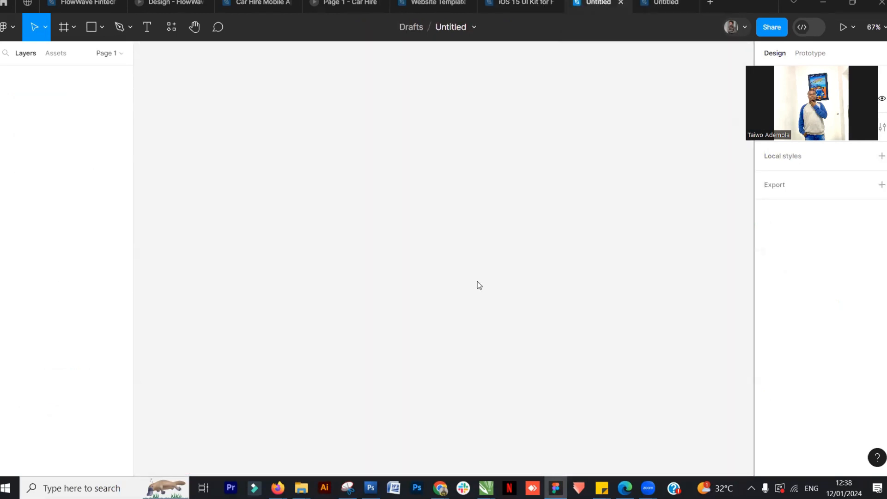
drag(579, 135, 556, 97)
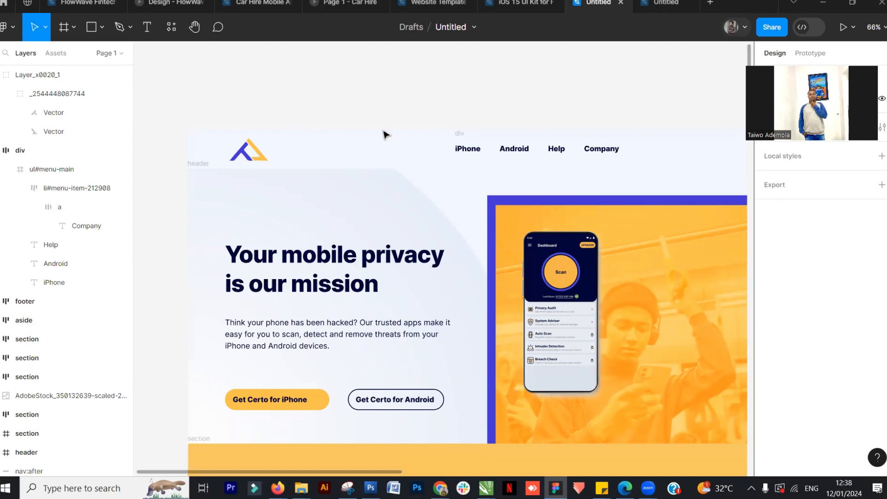
click(667, 3)
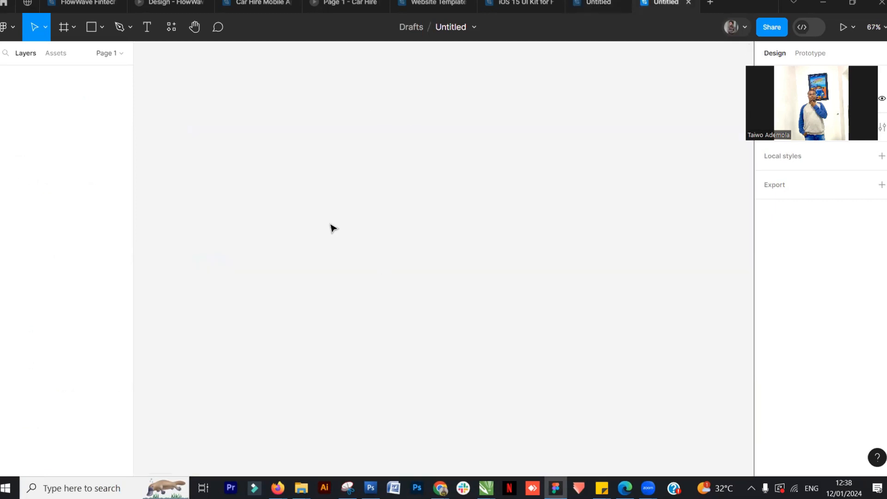
click(573, 5)
click(481, 114)
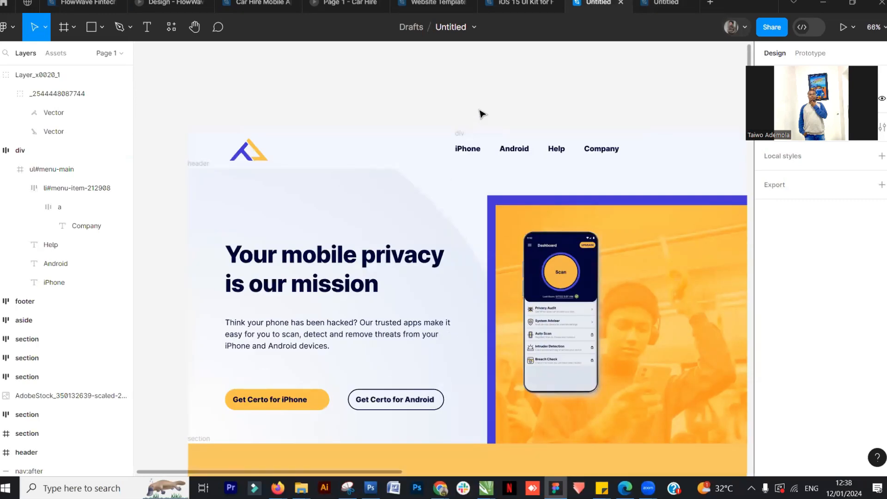
scroll(481, 115, down, 1)
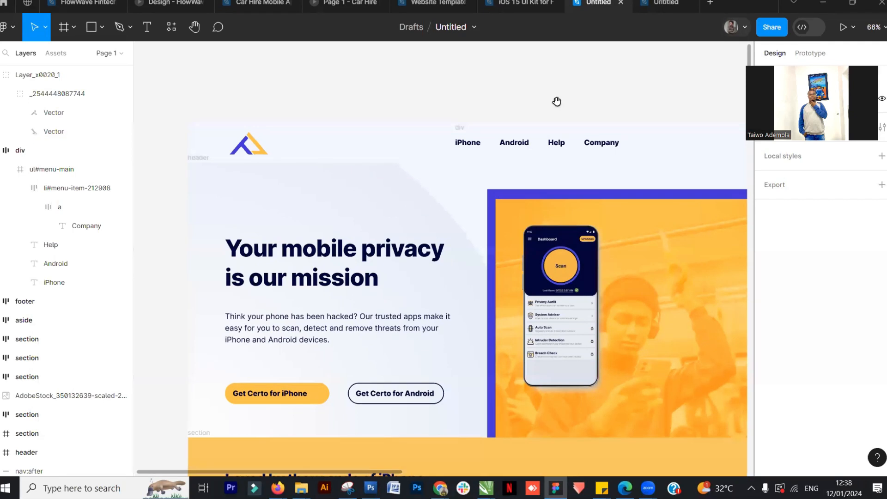
scroll(500, 96, right, 1)
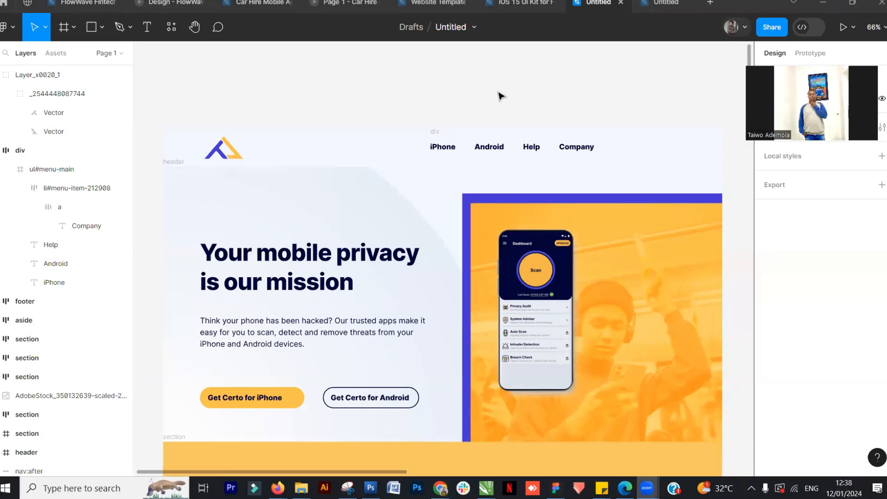
click(666, 3)
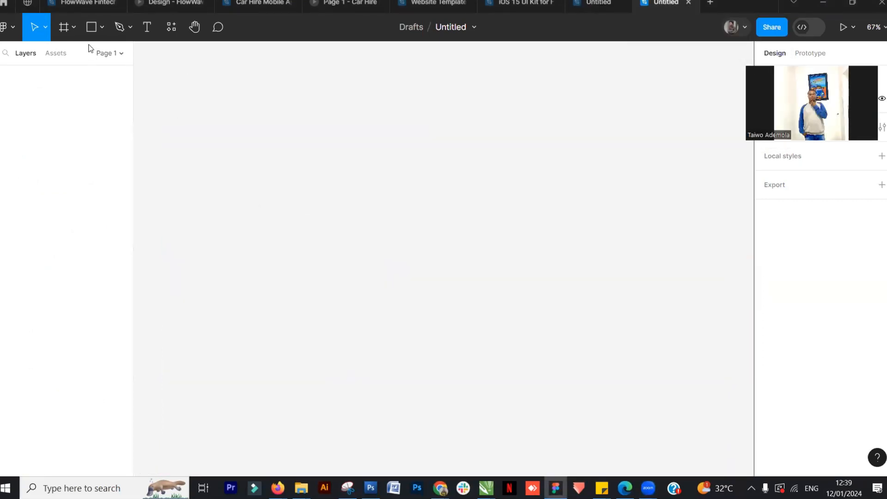
Create a Desktop preset frame of 1440 × 1024 with the Frame tool
click(68, 26)
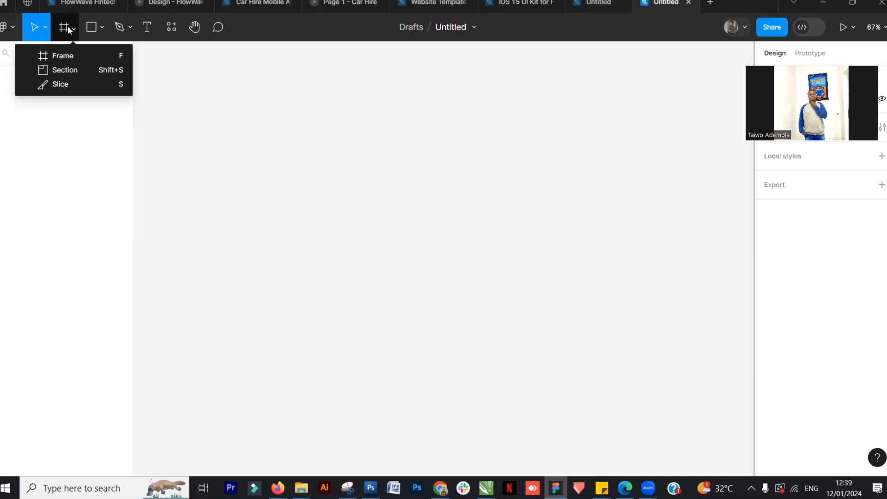
click(70, 53)
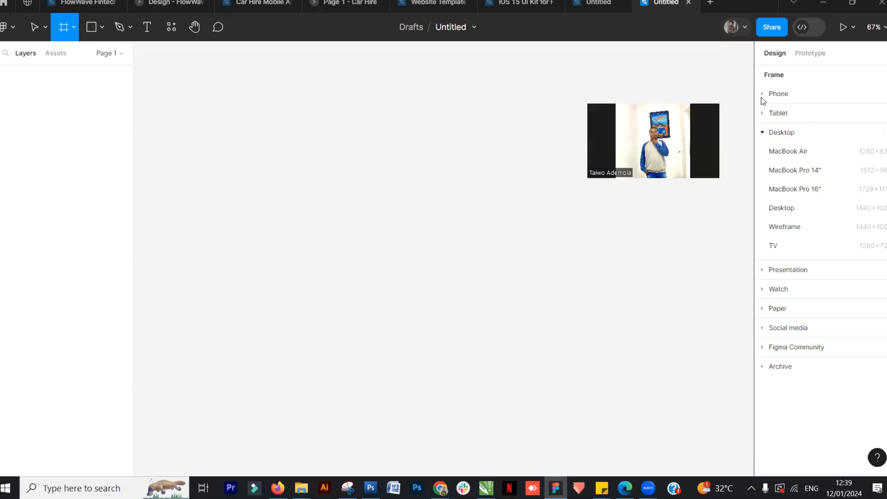
click(768, 131)
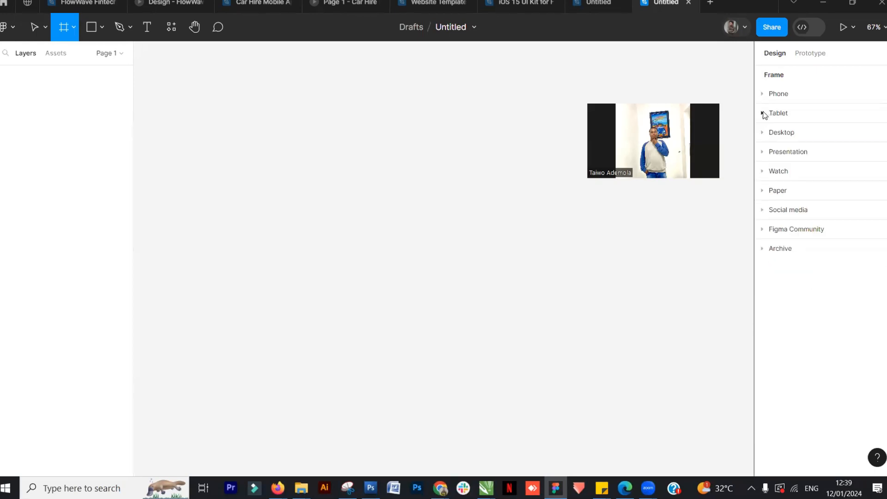
click(763, 113)
click(762, 114)
click(763, 94)
click(764, 94)
click(763, 95)
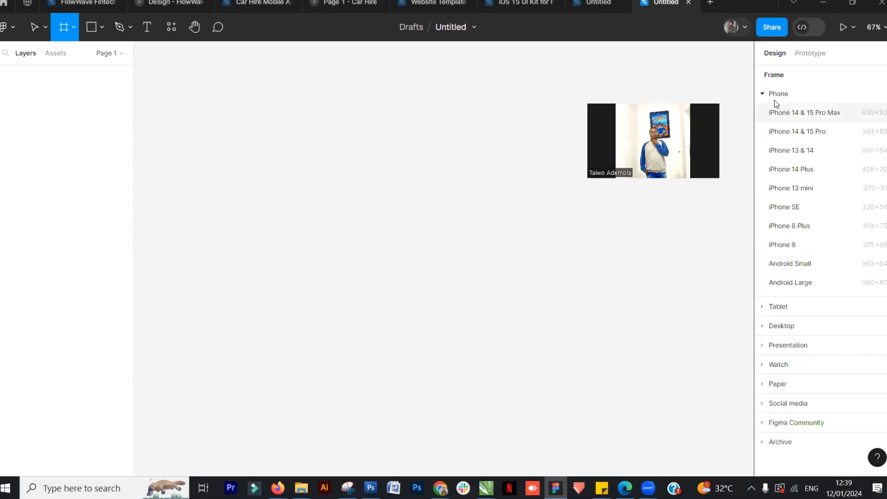
click(763, 95)
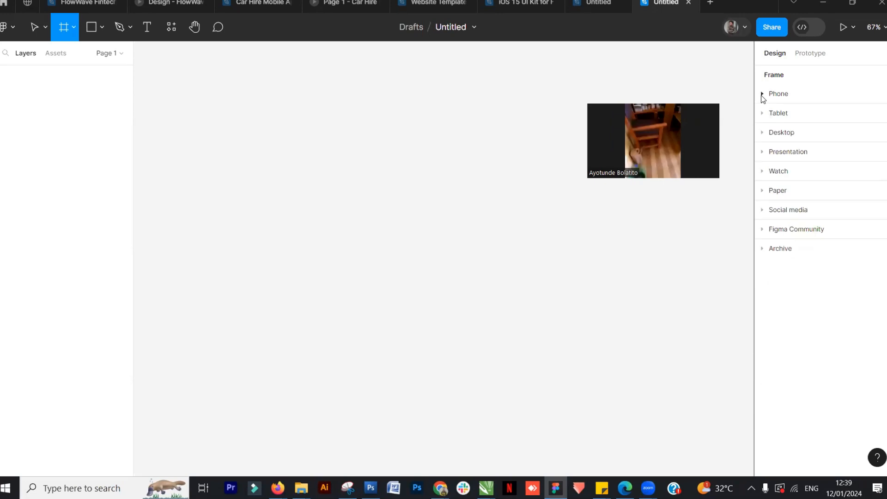
click(762, 133)
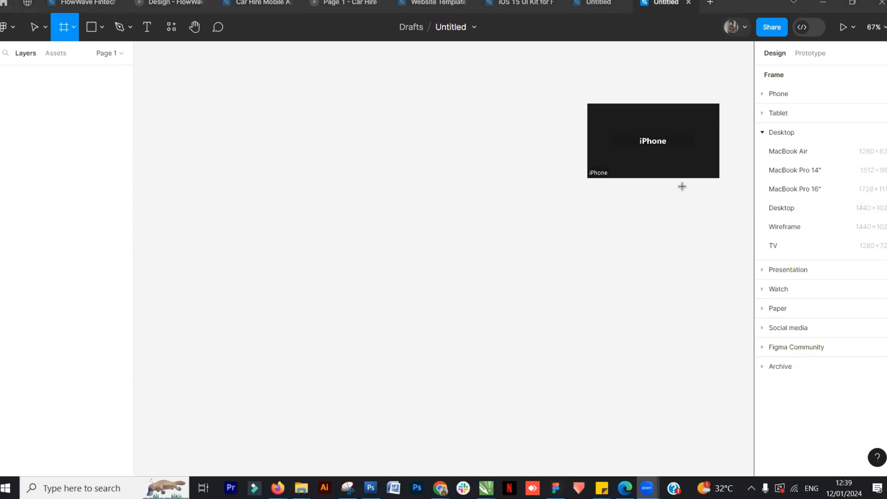
click(796, 210)
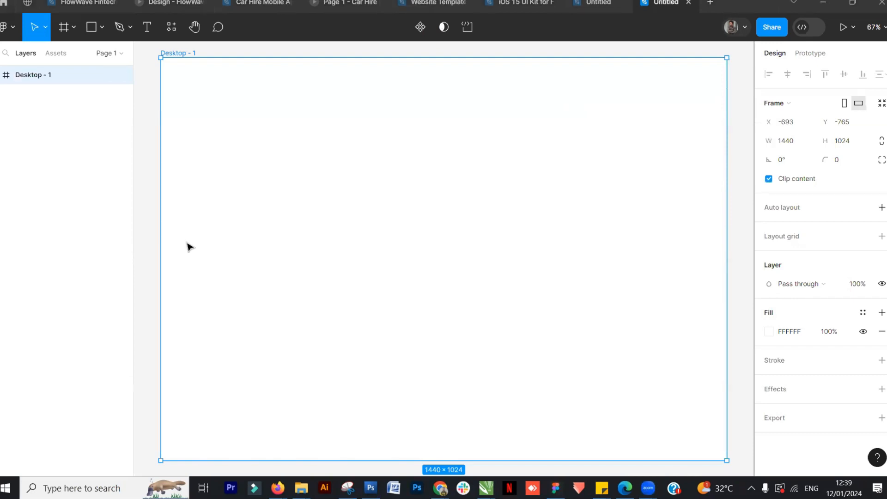
Add a default 10px layout grid to the Desktop - 1 frame
click(385, 273)
scroll(386, 271, down, 5)
scroll(395, 264, up, 3)
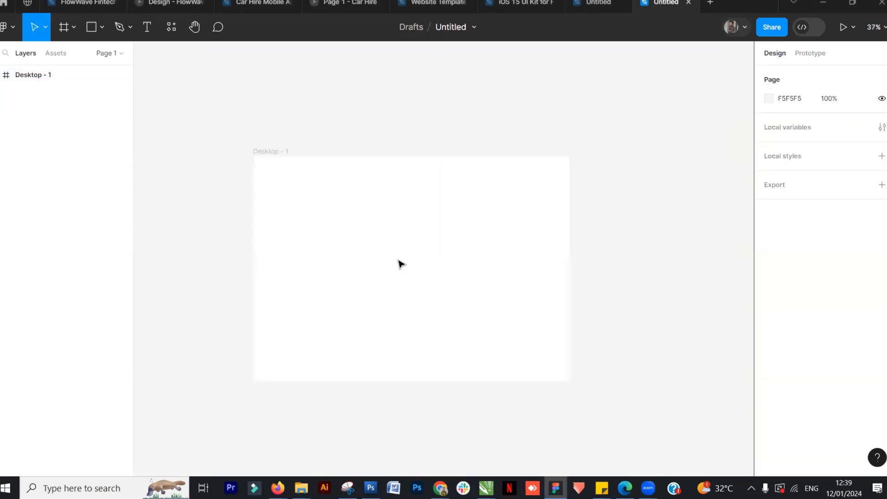
scroll(421, 252, up, 1)
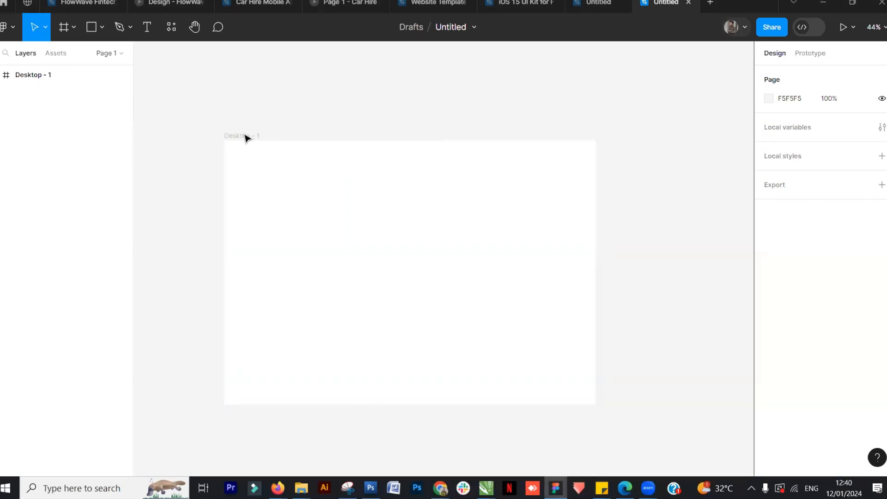
click(601, 4)
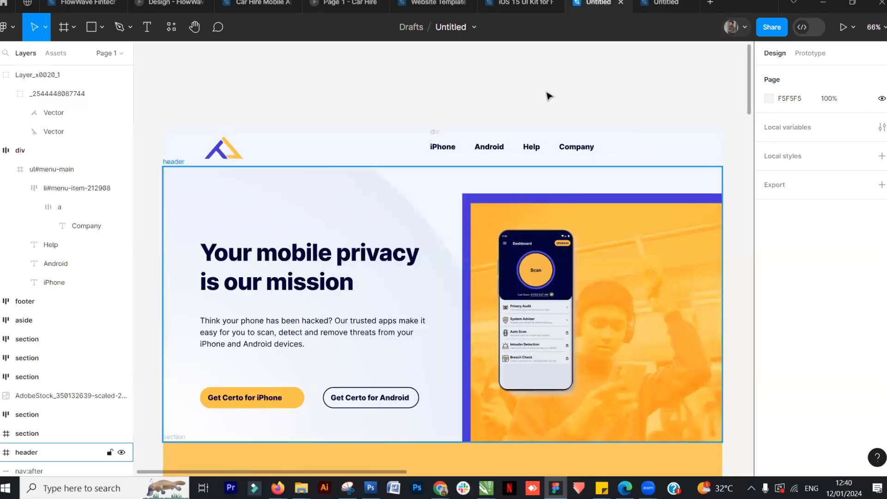
click(671, 3)
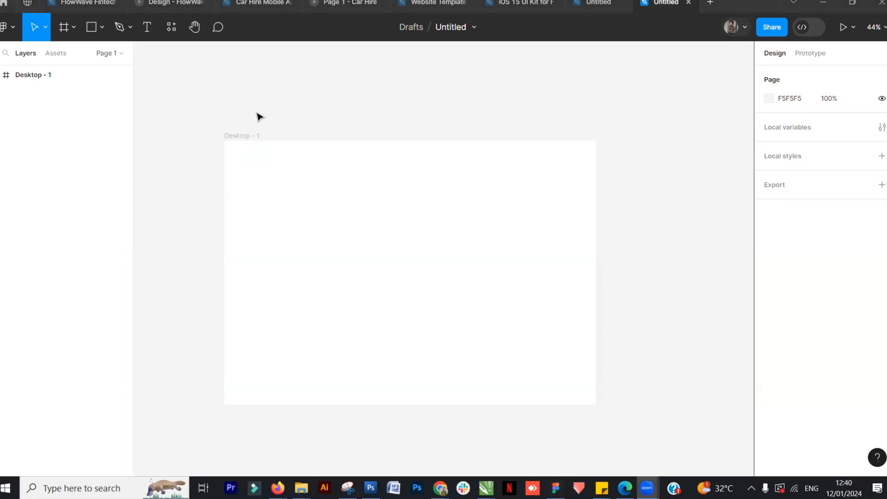
click(239, 137)
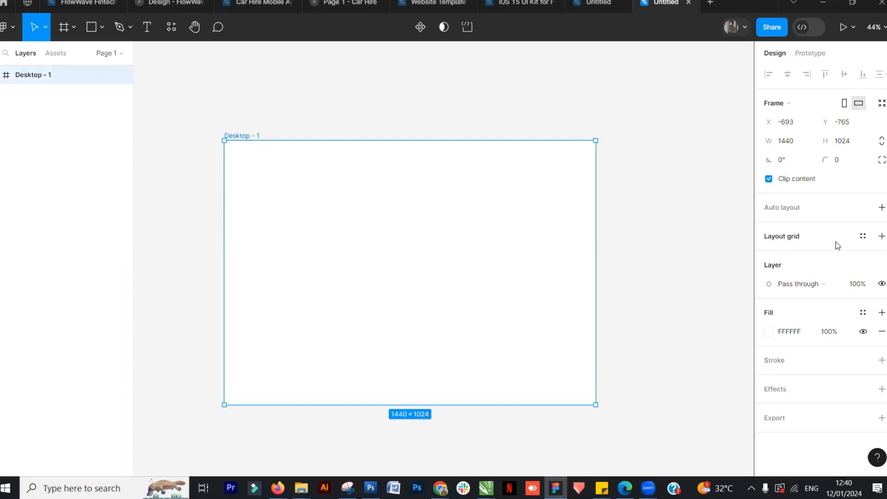
click(882, 237)
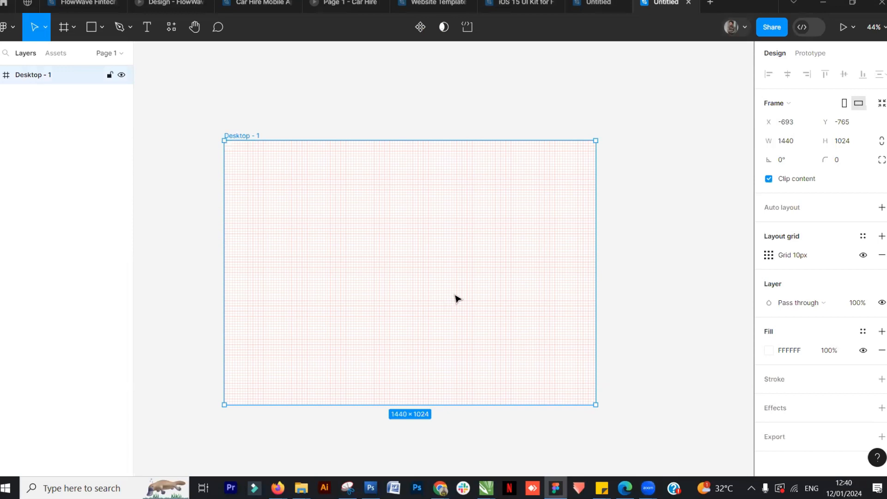
Switch the Desktop - 1 frame's layout grid from a square grid to Columns
click(770, 255)
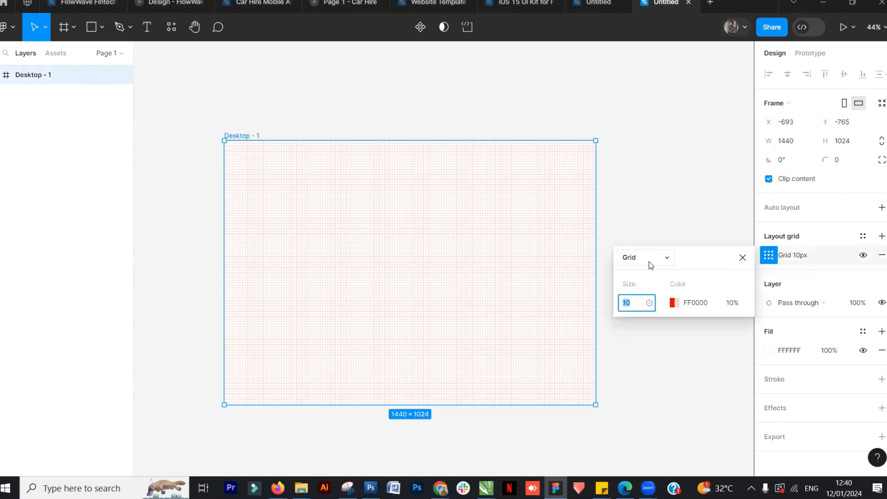
click(668, 258)
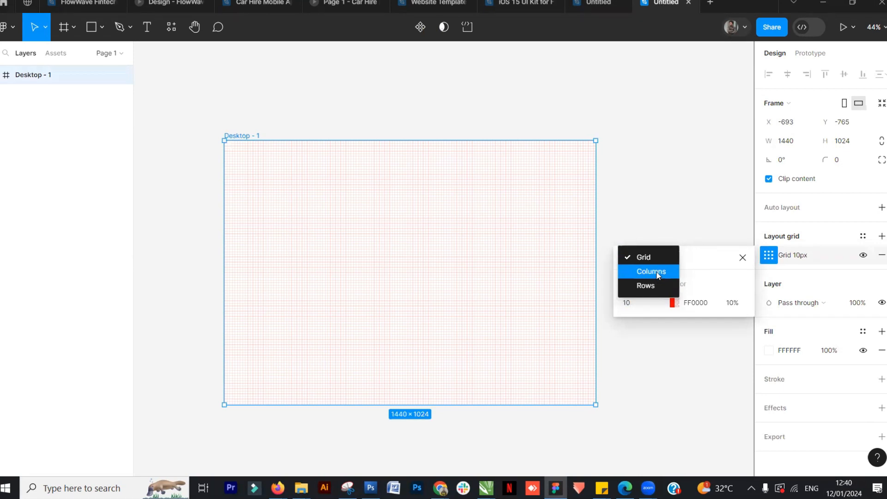
click(659, 275)
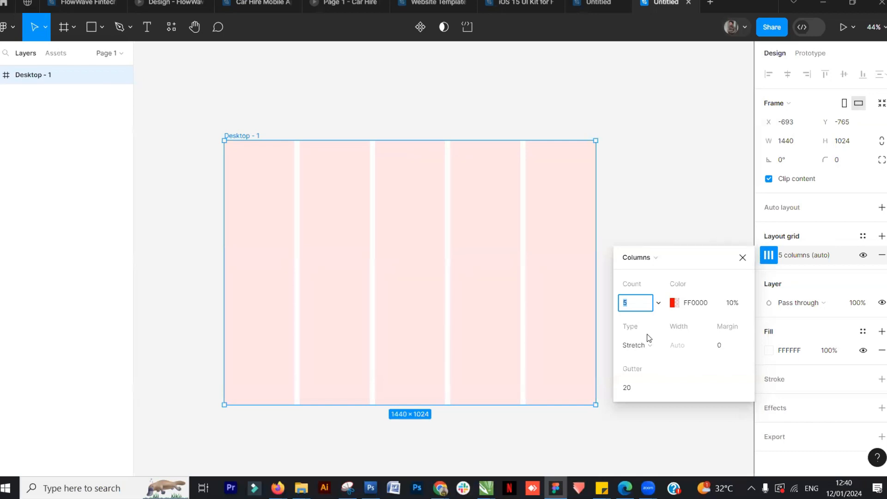
Set the column grid colour to grey B0AEAE
click(674, 302)
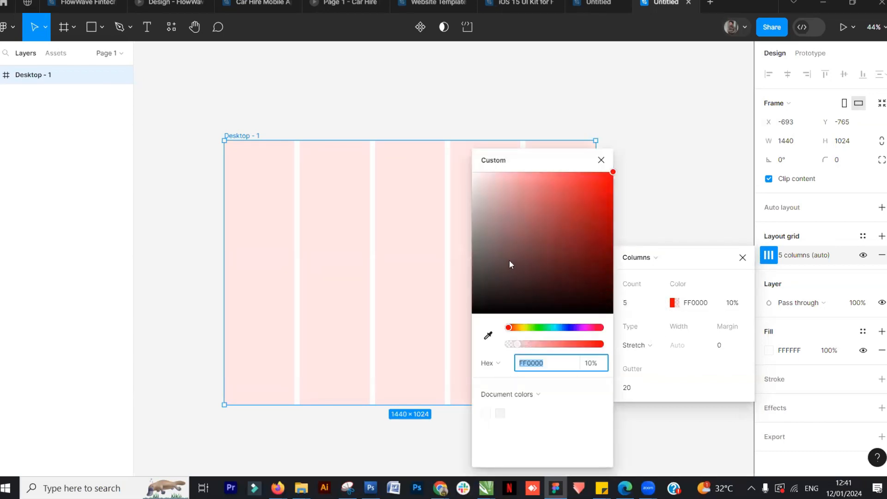
mouse_move(475, 192)
mouse_down()
mouse_move(477, 229)
mouse_move(477, 209)
mouse_move(475, 219)
mouse_up()
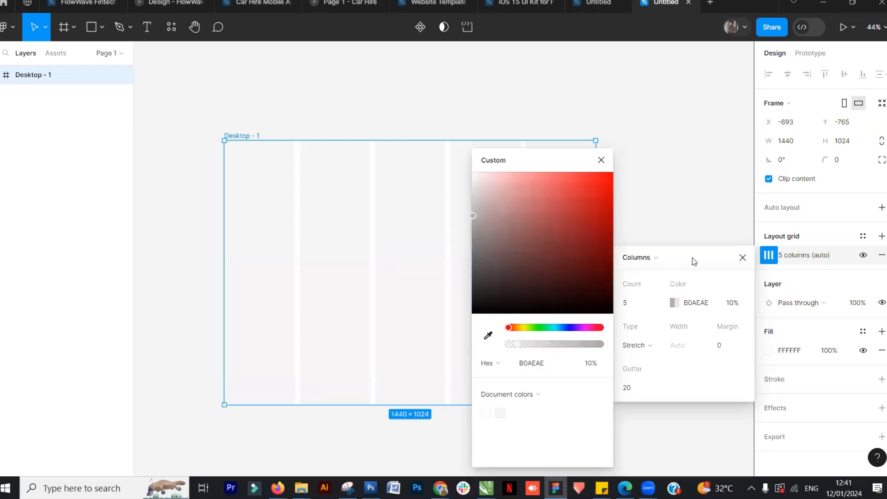
click(601, 162)
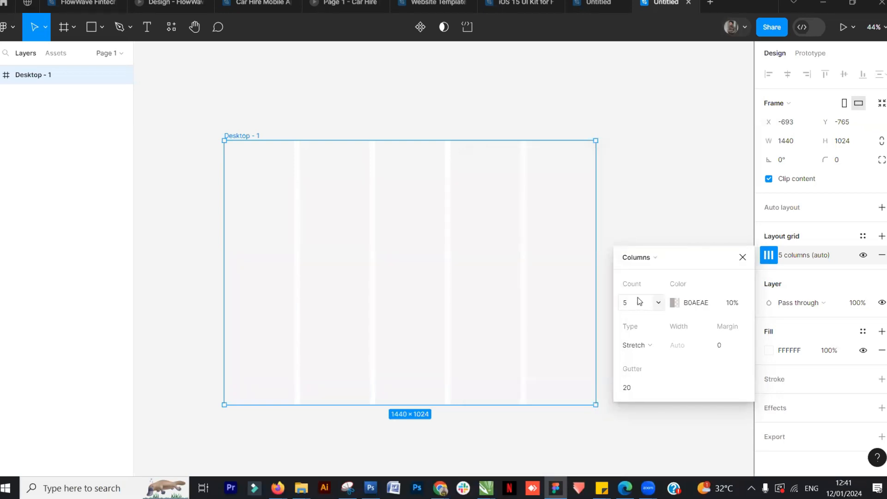
Set the column grid to 12 columns with Center type
double_click(633, 308)
key(Return)
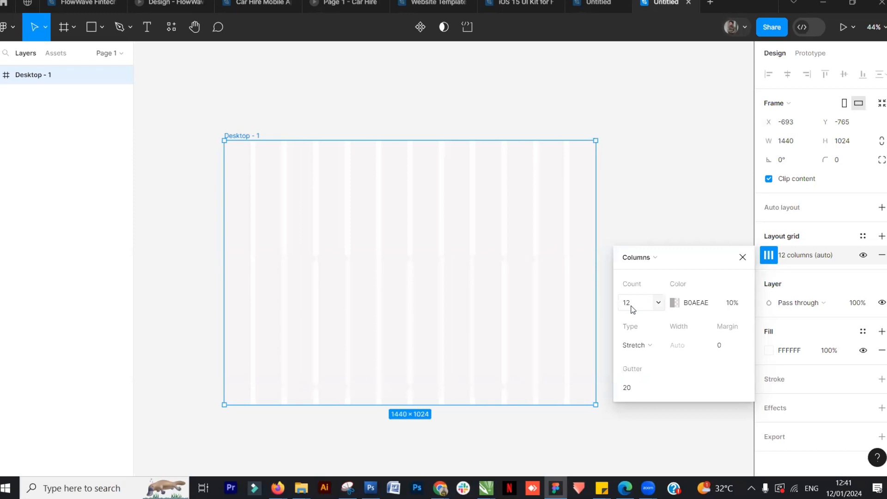
click(657, 346)
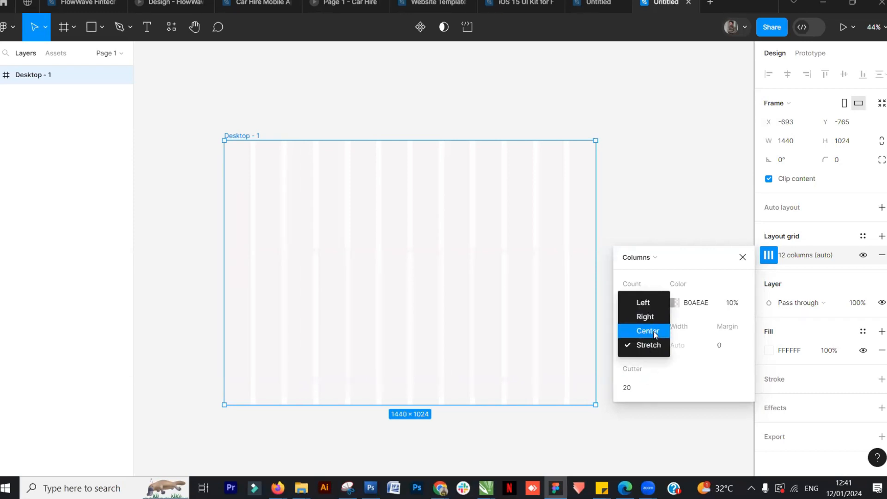
click(655, 331)
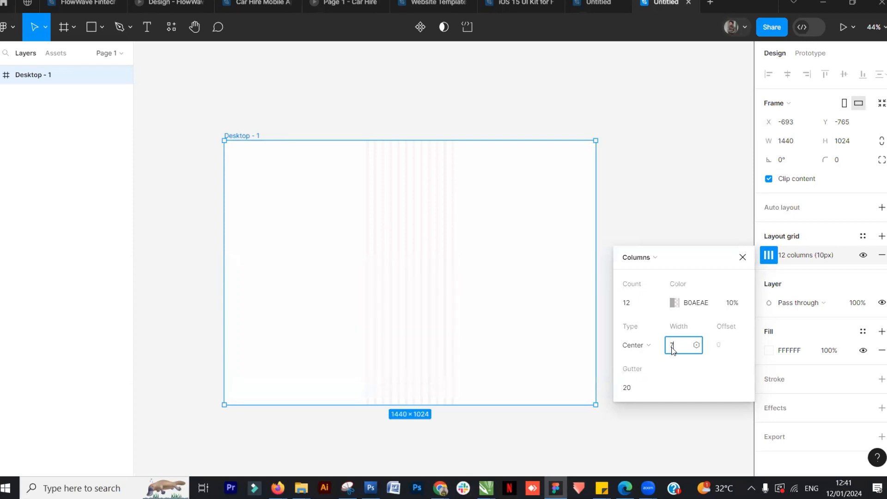
Set the column width to 75 and the gutter to 15
key(Return)
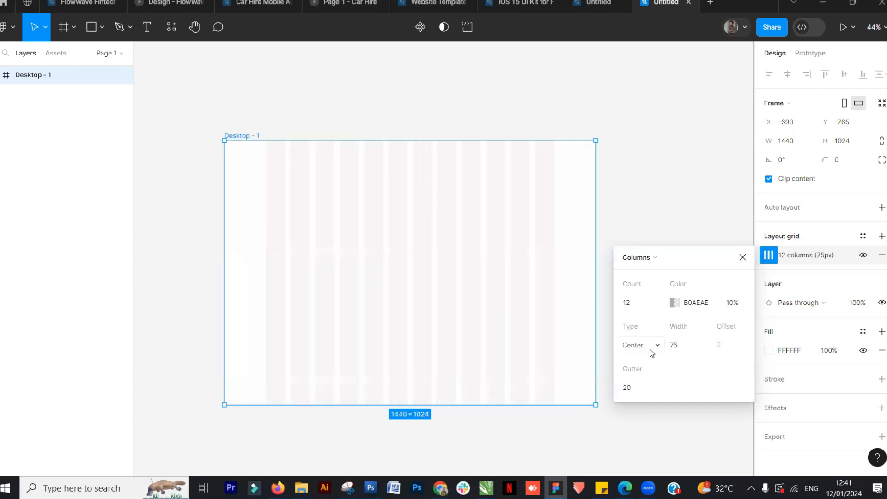
click(635, 392)
key(Return)
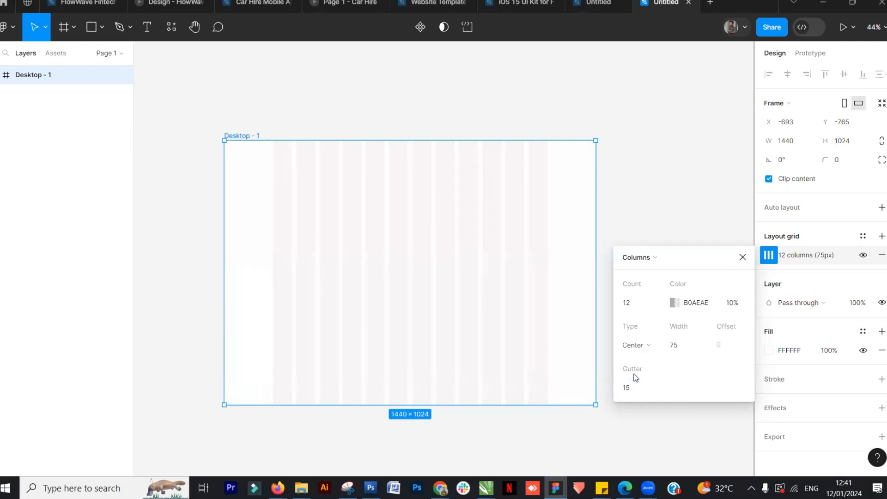
click(658, 200)
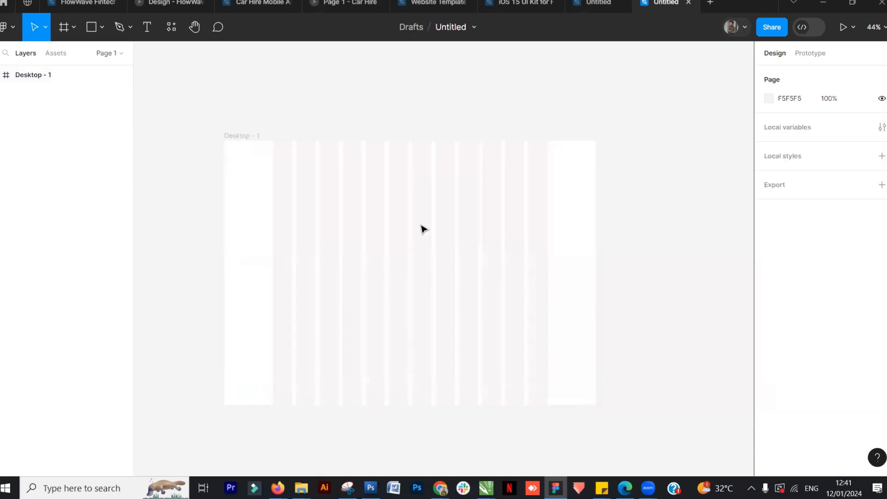
scroll(403, 214, up, 2)
scroll(405, 214, up, 3)
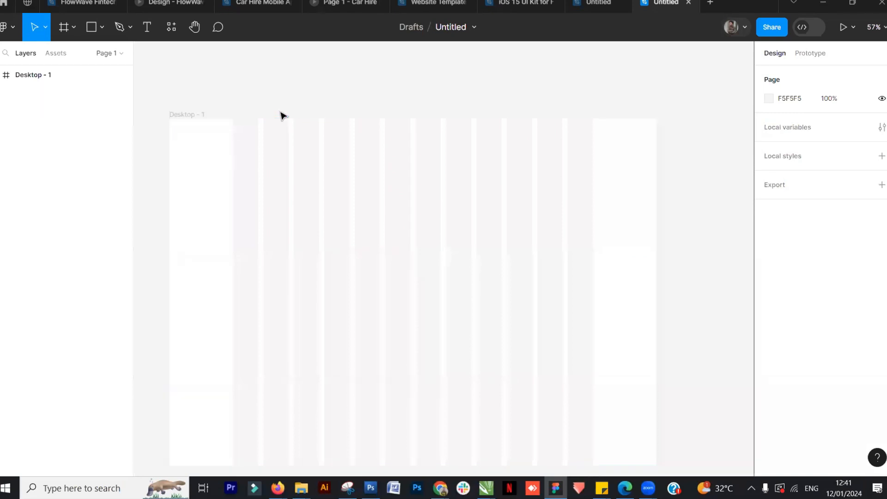
click(239, 232)
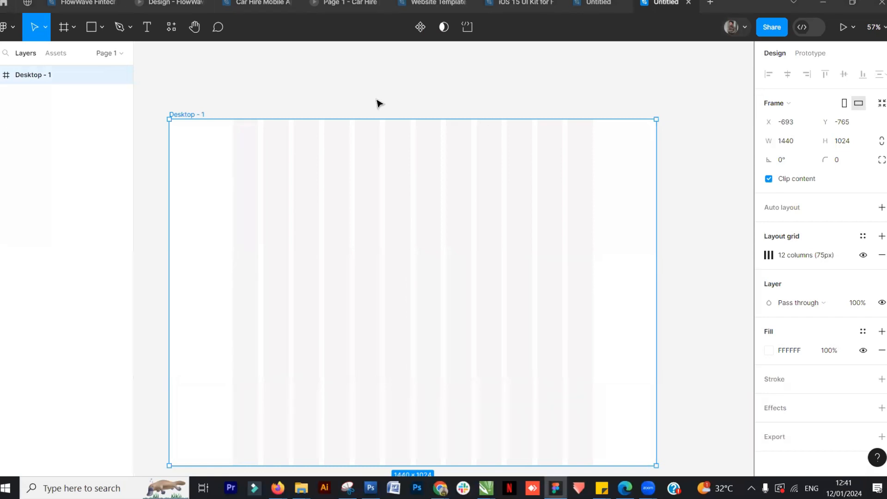
key(Escape)
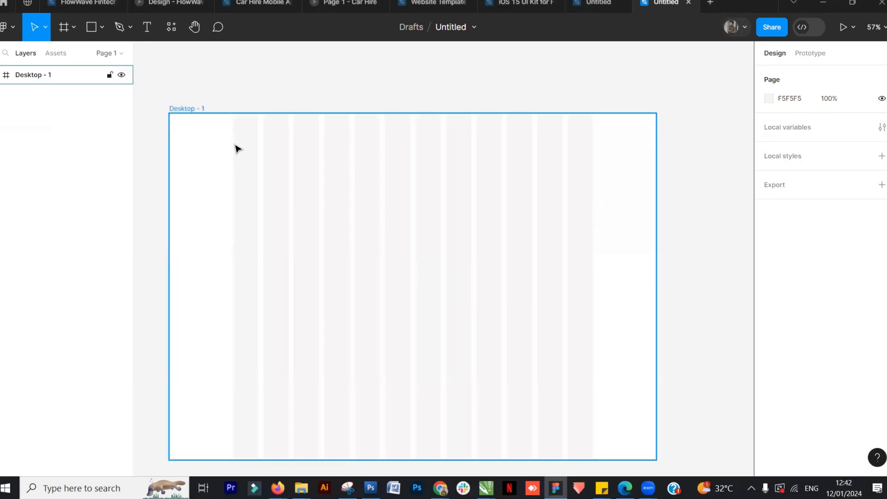
Review the Certo landing page and the Website Templates file for layout reference
click(602, 3)
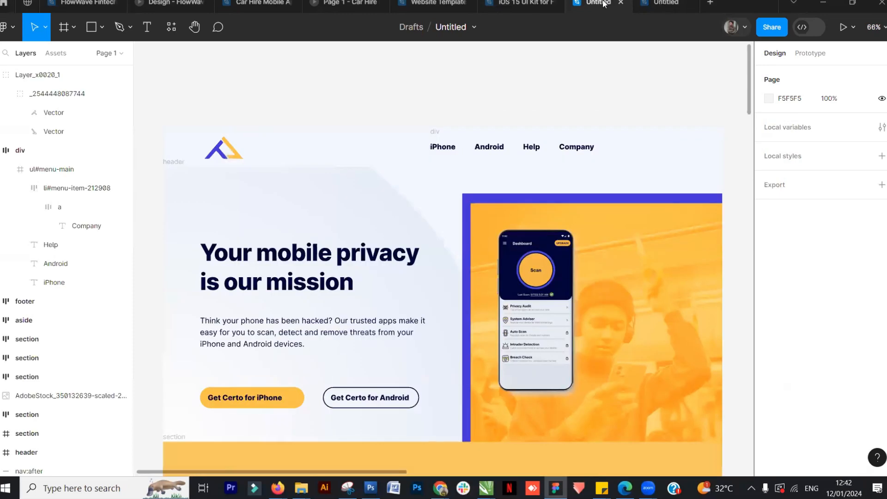
click(659, 5)
click(427, 4)
scroll(446, 240, up, 3)
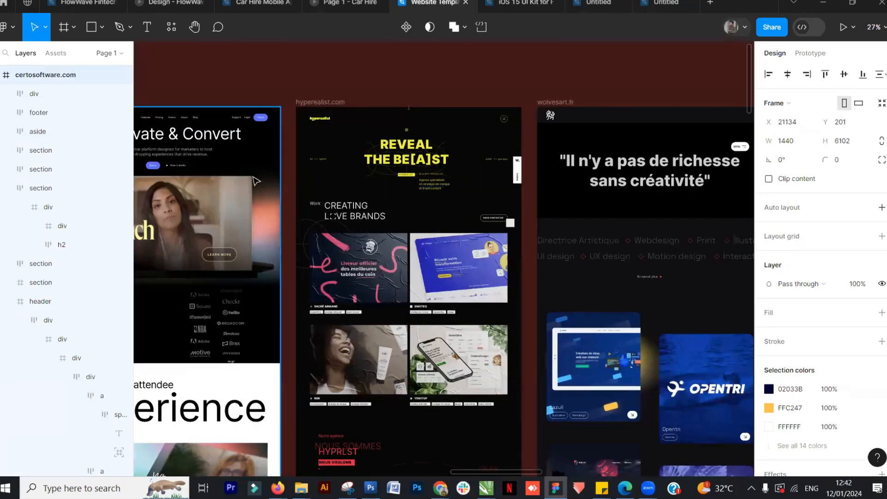
scroll(290, 271, left, 10)
scroll(290, 271, left, 6)
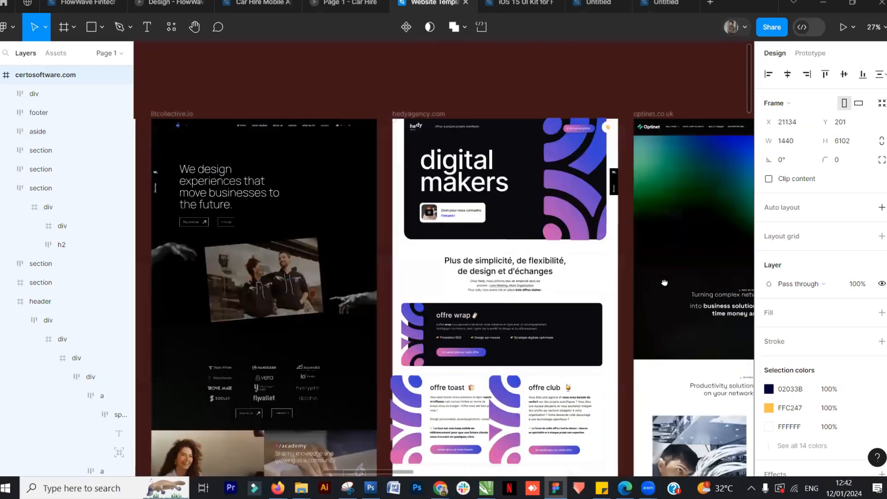
click(655, 6)
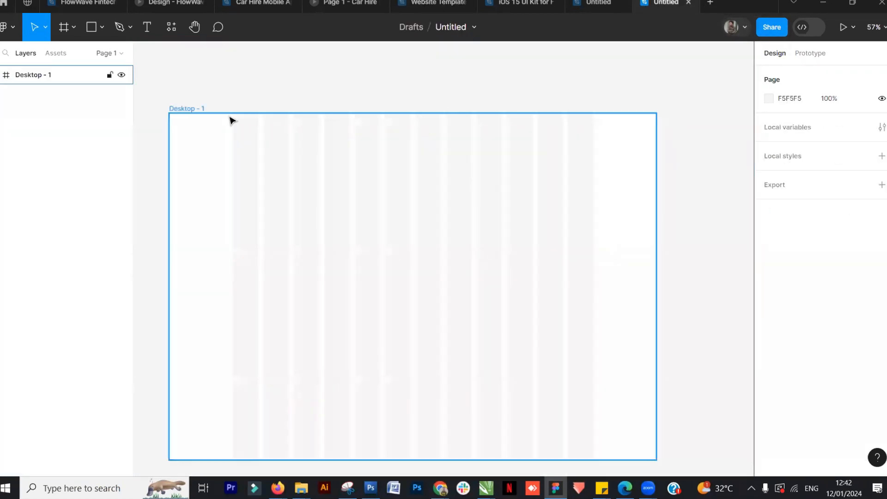
Experiment with teal and navy fills for the Desktop - 1 frame, restoring the white FFFFFF fill
click(184, 113)
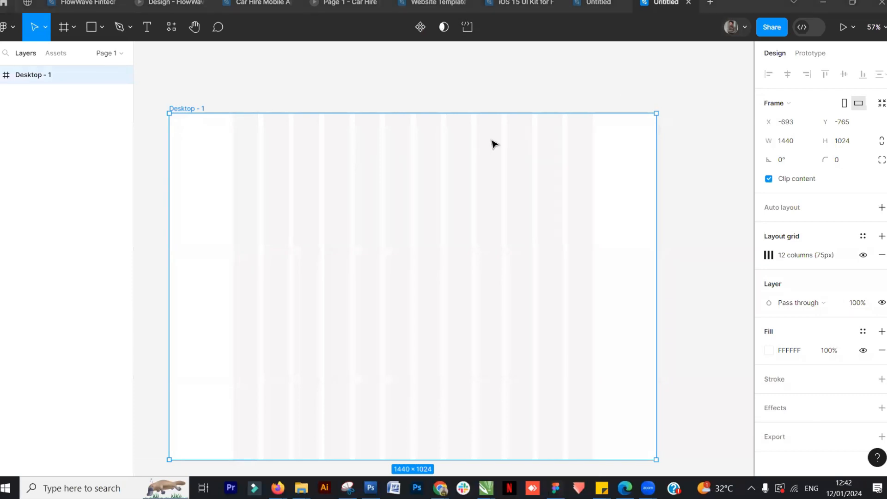
click(214, 97)
click(186, 110)
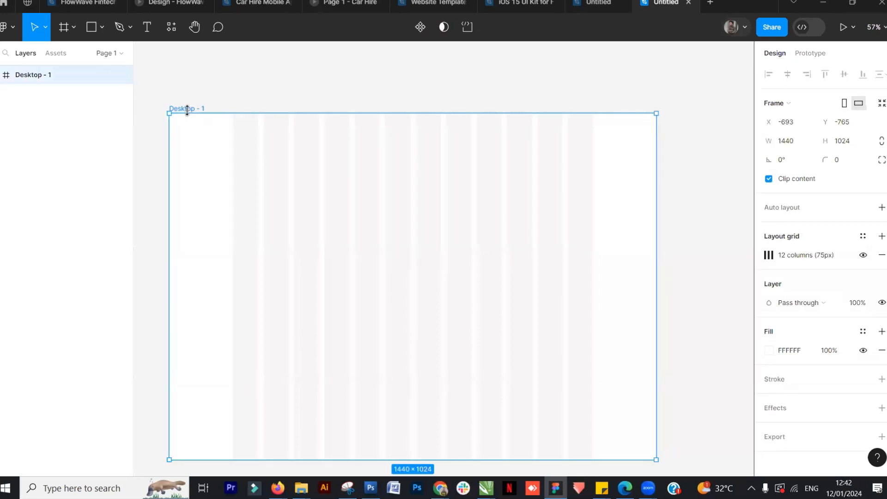
click(768, 354)
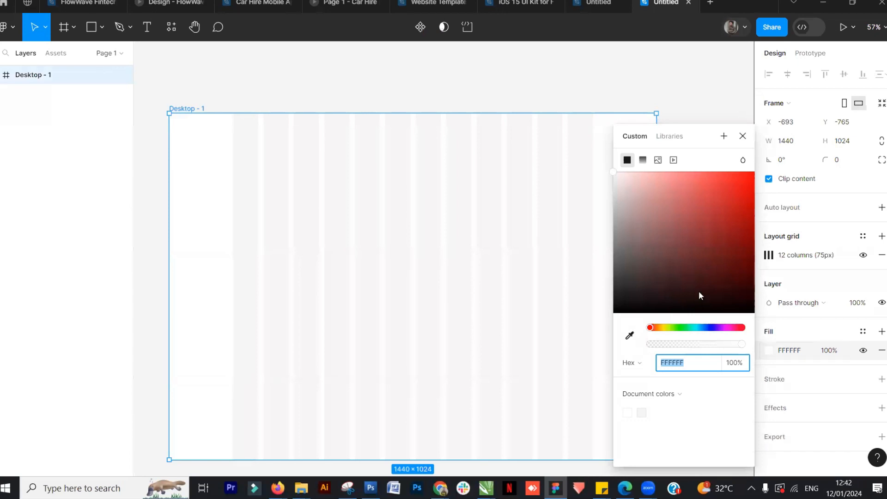
drag(703, 266, 671, 219)
click(718, 257)
click(696, 328)
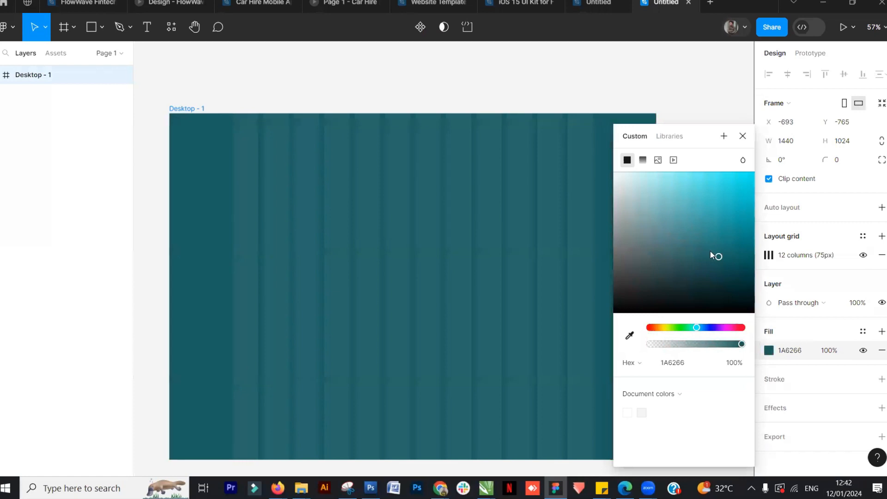
drag(719, 258, 738, 285)
click(709, 327)
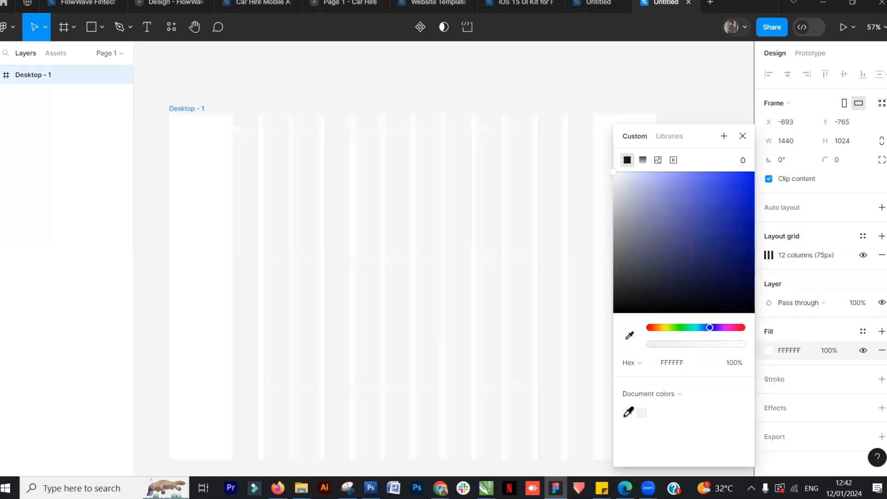
click(627, 412)
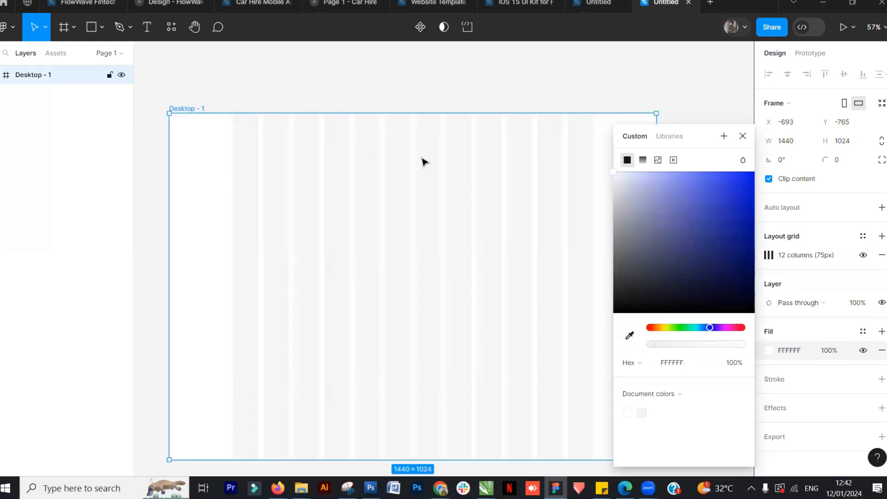
click(283, 97)
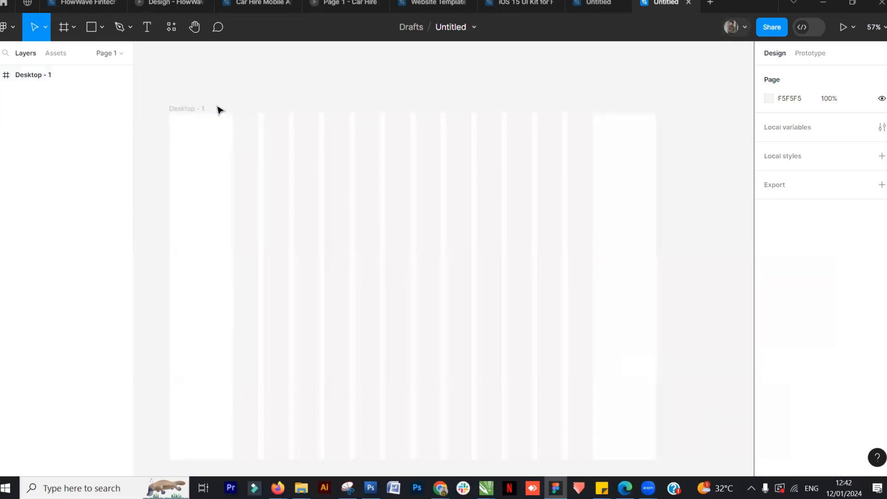
Place the Dees UI Designre logo image from the resources folder onto the canvas
click(12, 29)
mouse_move(54, 82)
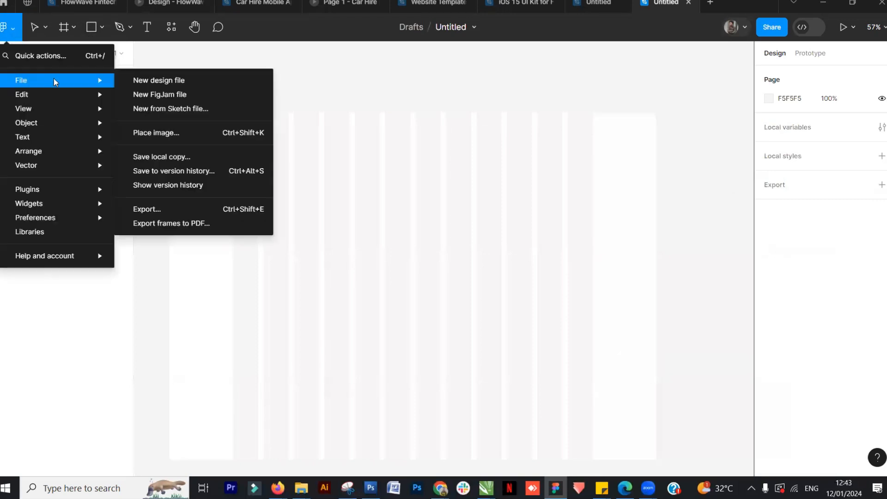
click(163, 134)
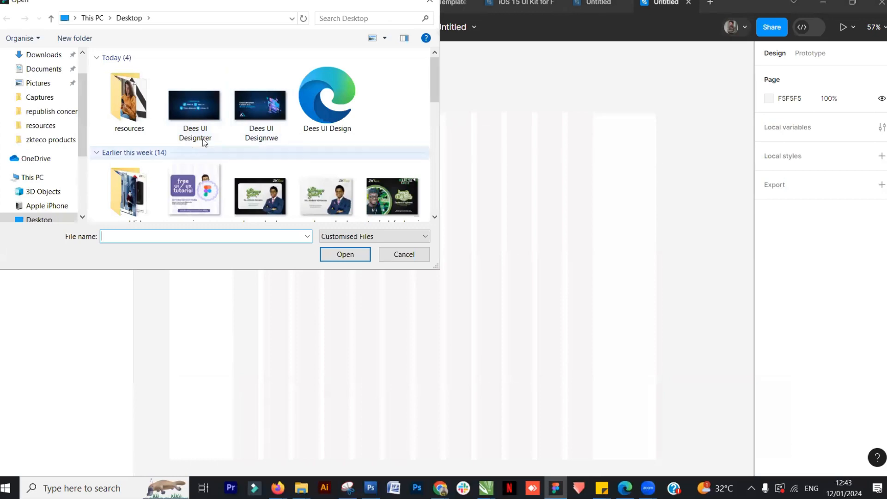
double_click(129, 99)
click(190, 100)
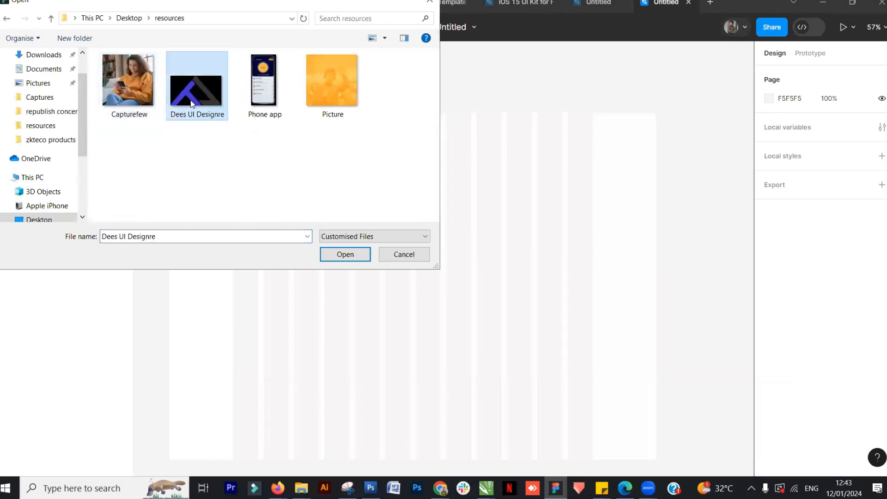
click(345, 255)
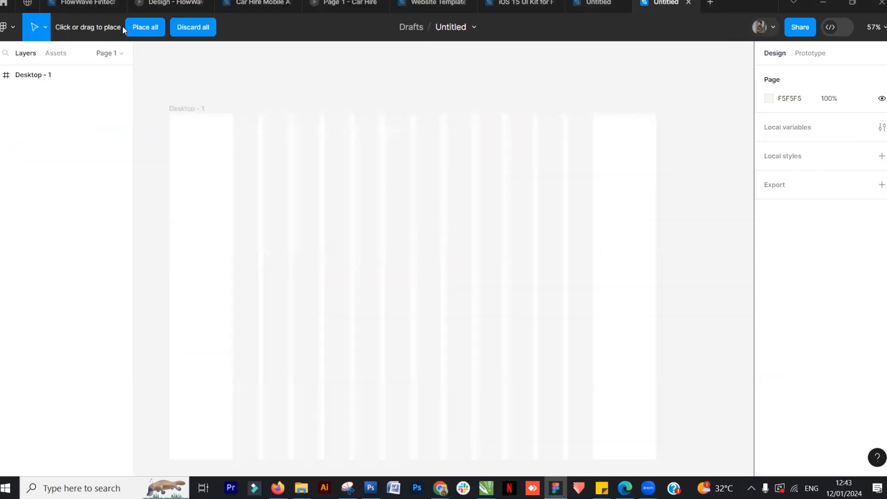
drag(253, 71, 368, 138)
key(Escape)
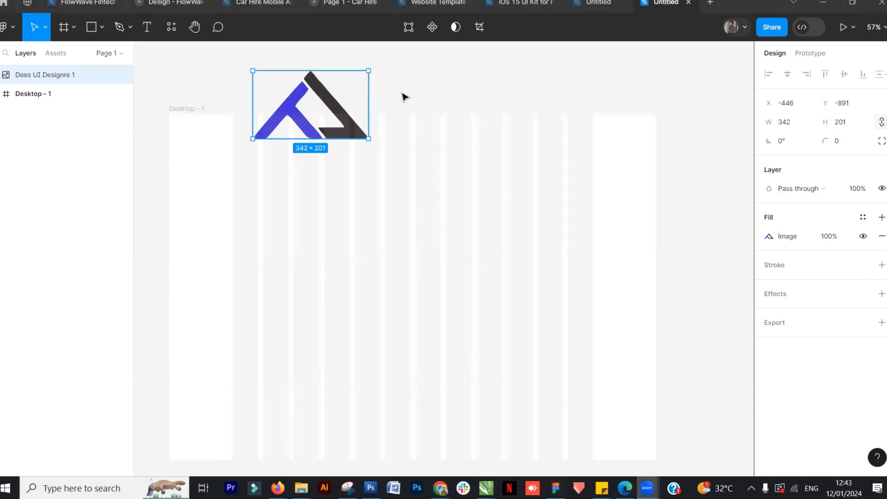
Move the logo into the top-left corner of the Desktop - 1 frame
click(442, 111)
click(322, 90)
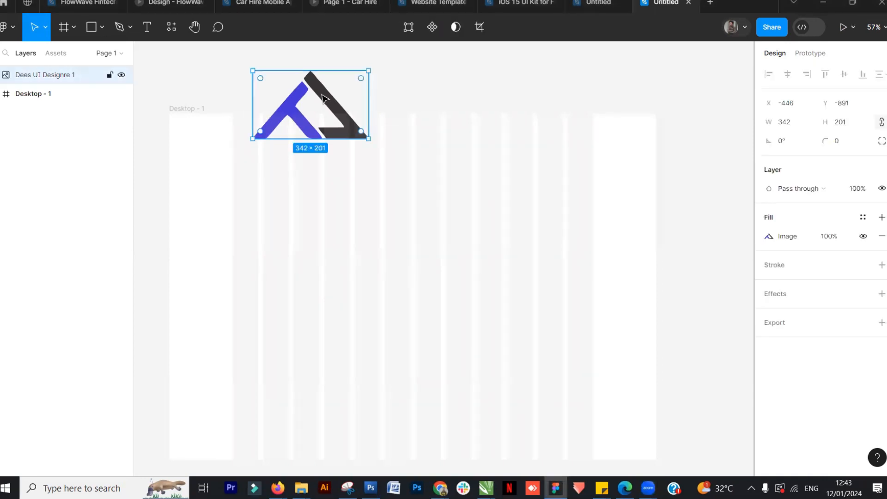
drag(322, 90, 301, 137)
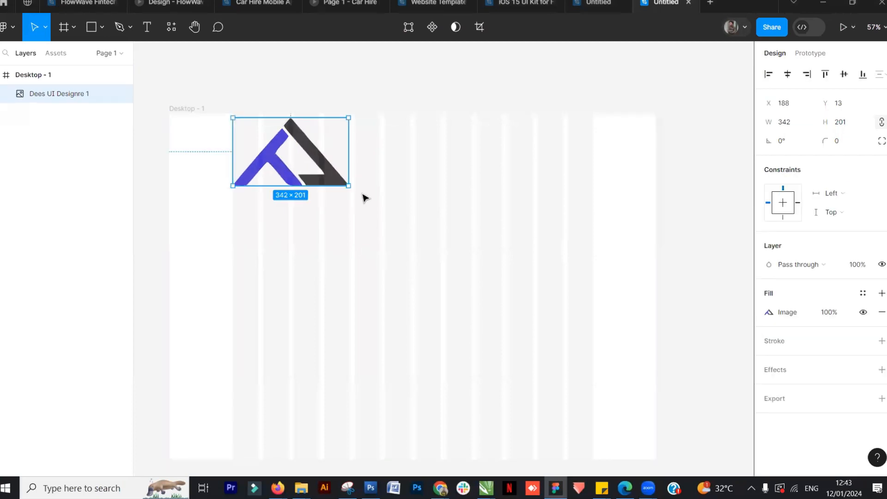
Scale the logo down to about 111 × 65 and position it at about x 188, y 20
drag(349, 186, 271, 140)
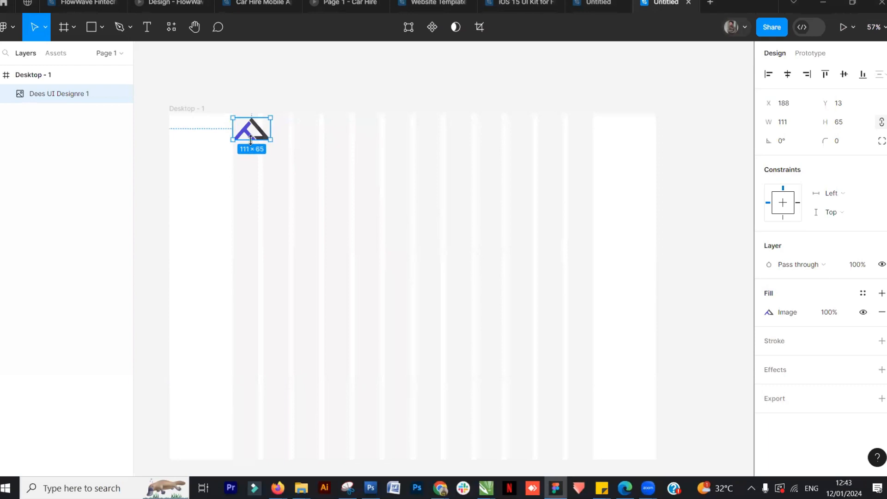
click(284, 106)
scroll(284, 106, up, 4)
drag(345, 286, 460, 284)
click(275, 197)
drag(271, 196, 272, 199)
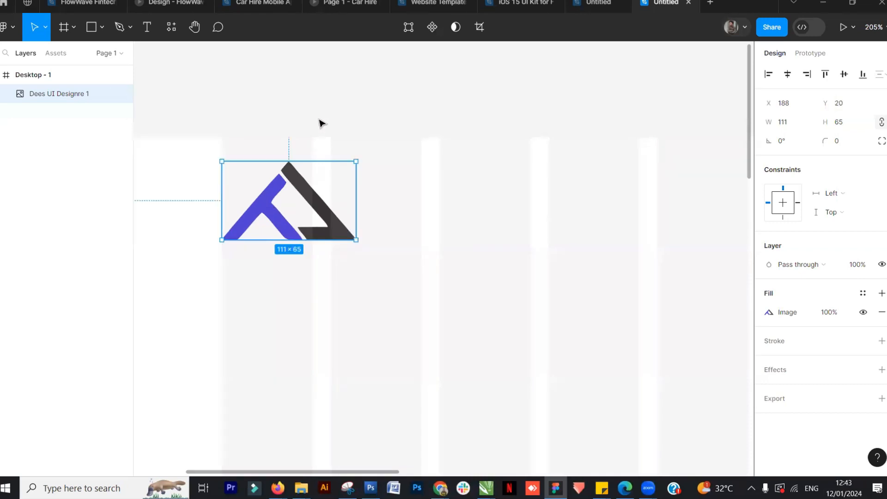
Copy the iPhone, Android, Help, Company navigation menu from the reference website file open in the other tab
click(342, 255)
scroll(342, 255, down, 5)
key(ctrl+shift+Tab)
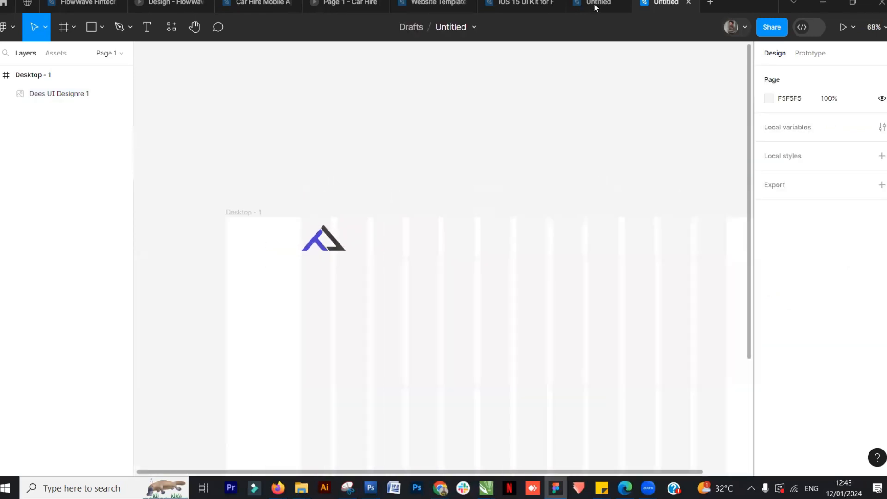
click(495, 149)
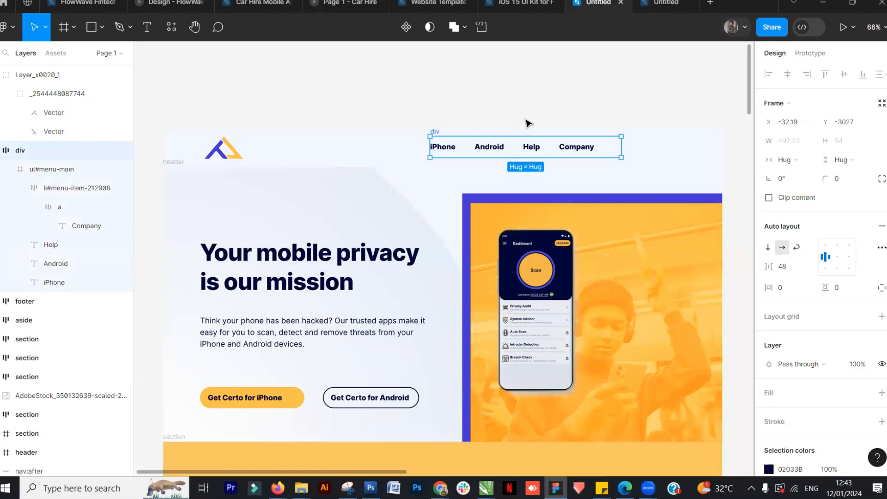
click(511, 119)
click(488, 150)
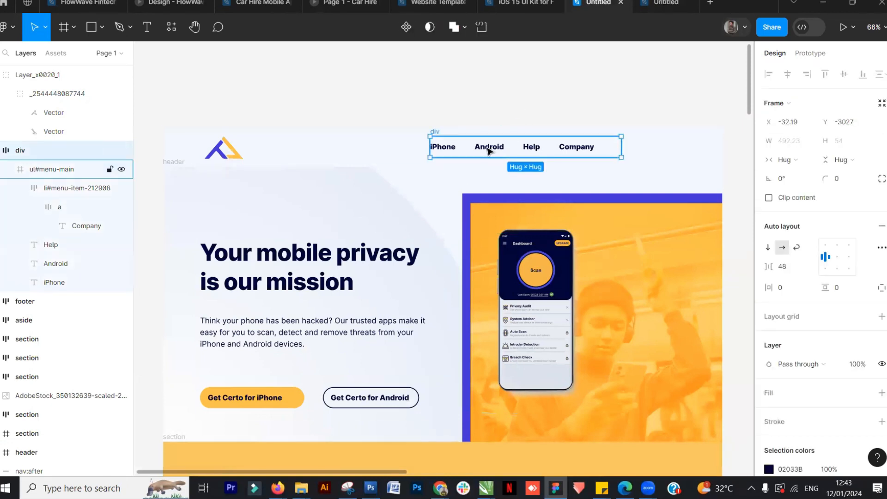
click(659, 6)
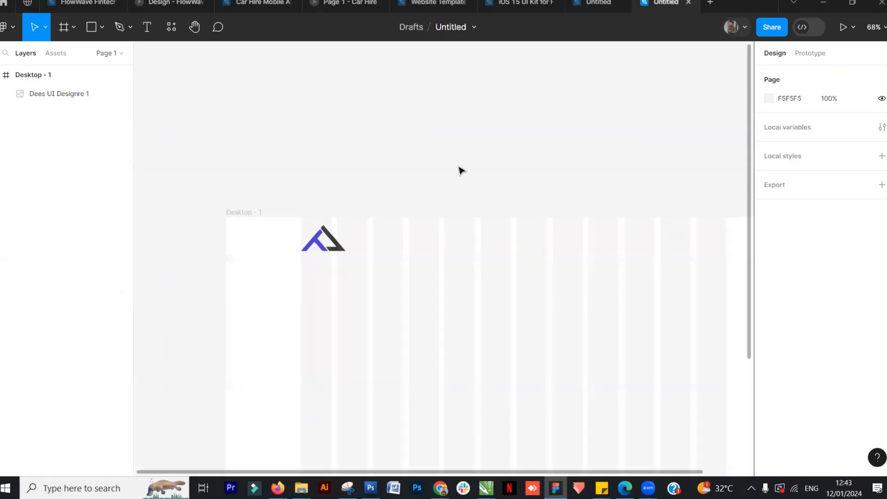
Paste the navigation menu onto the canvas above the Desktop - 1 frame
click(368, 225)
key(ctrl+v)
ctrl+scroll(477, 188, down, 2)
drag(442, 248, 516, 147)
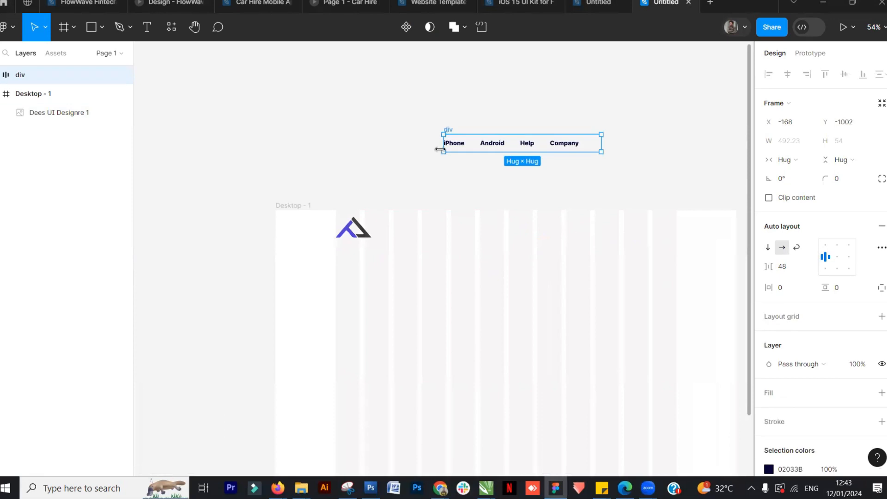
key(Escape)
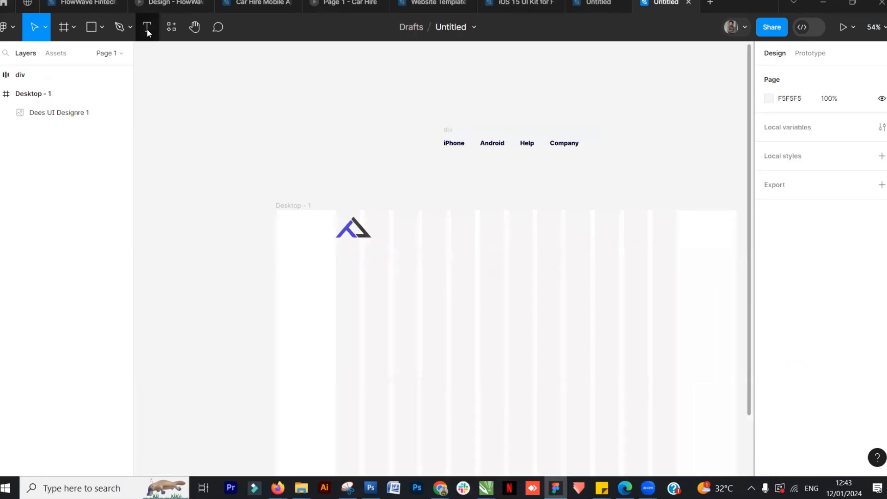
click(147, 27)
click(450, 181)
text(Ip)
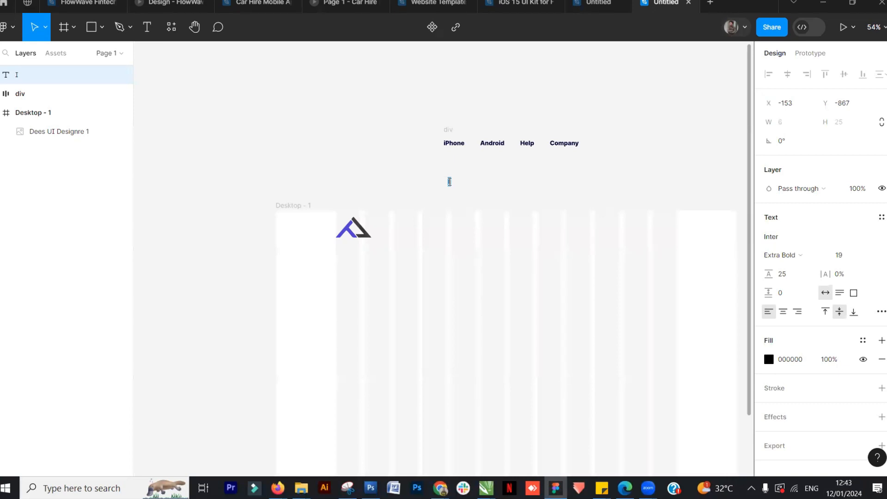
click(512, 188)
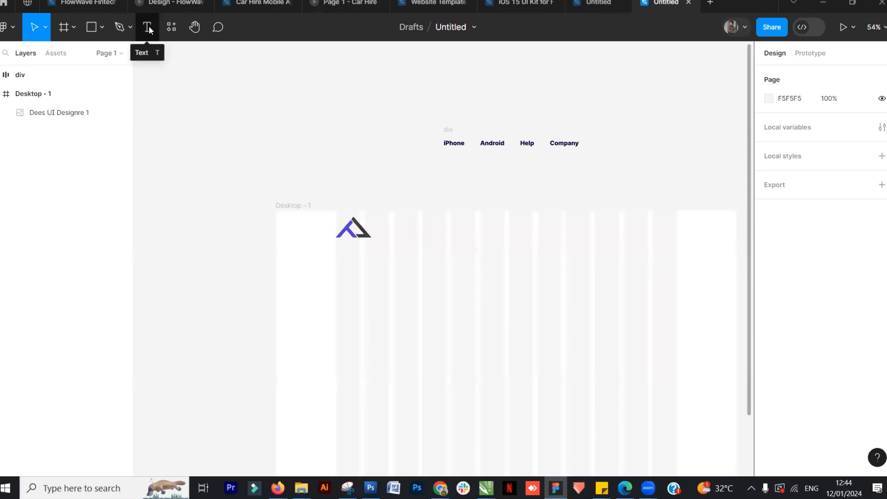
Draw a rectangle about 516 × 265 on the canvas with the Rectangle tool, then delete it
click(98, 29)
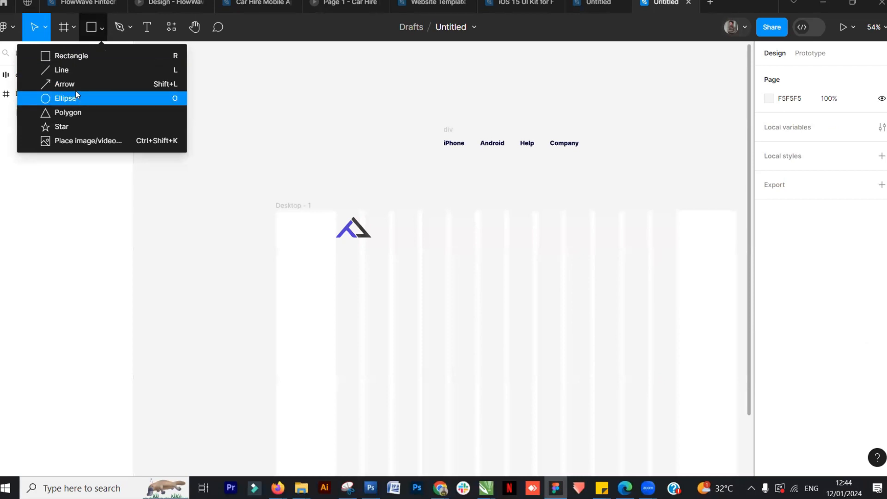
click(83, 55)
drag(199, 96, 364, 181)
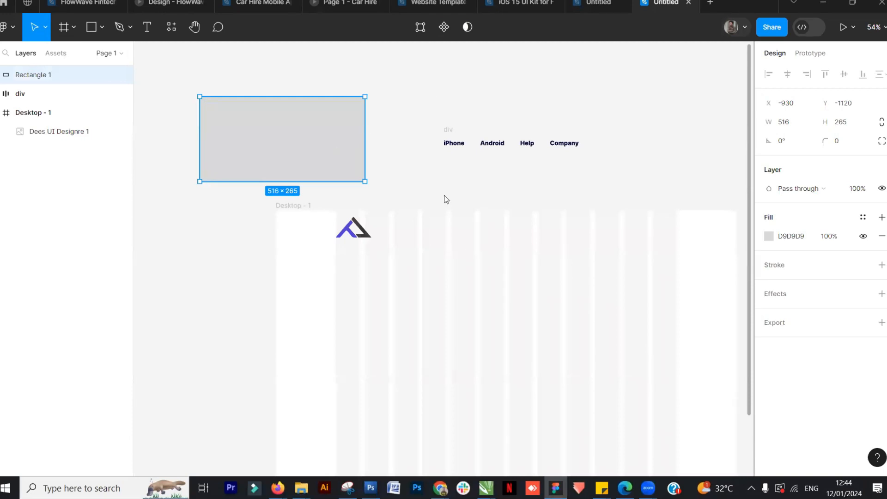
key(Delete)
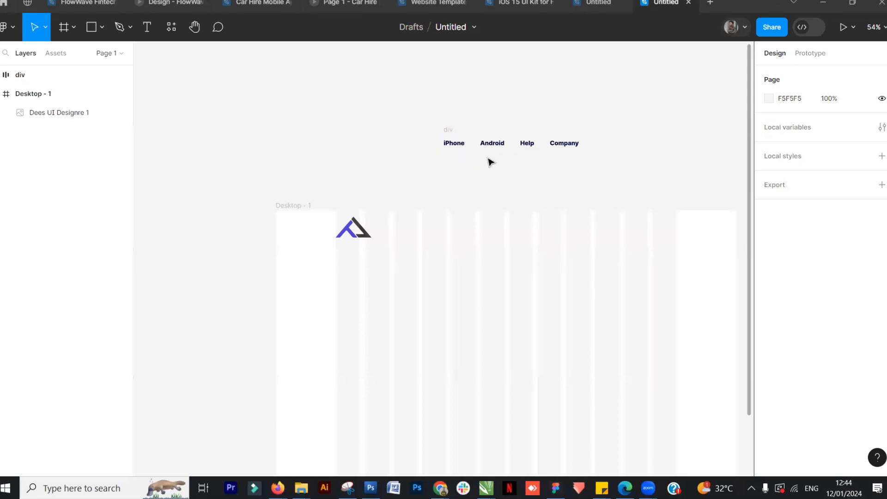
Draw an ellipse on the canvas with the Ellipse tool, then delete it
click(72, 30)
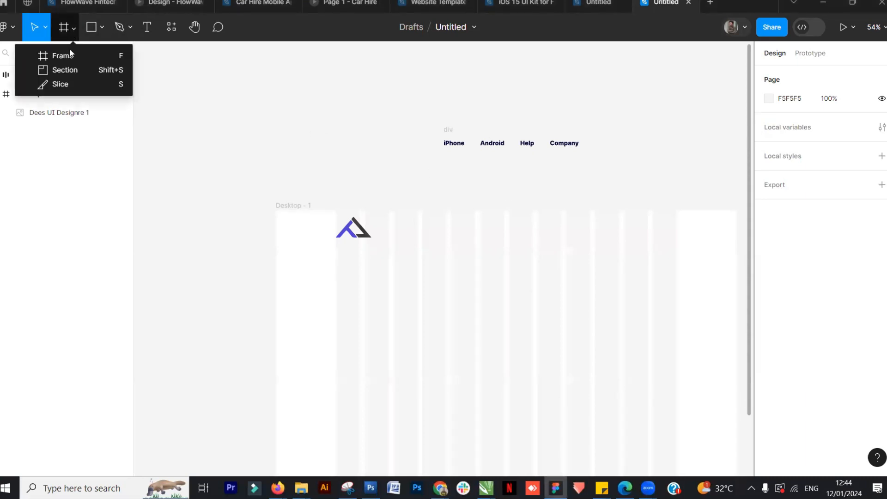
click(248, 96)
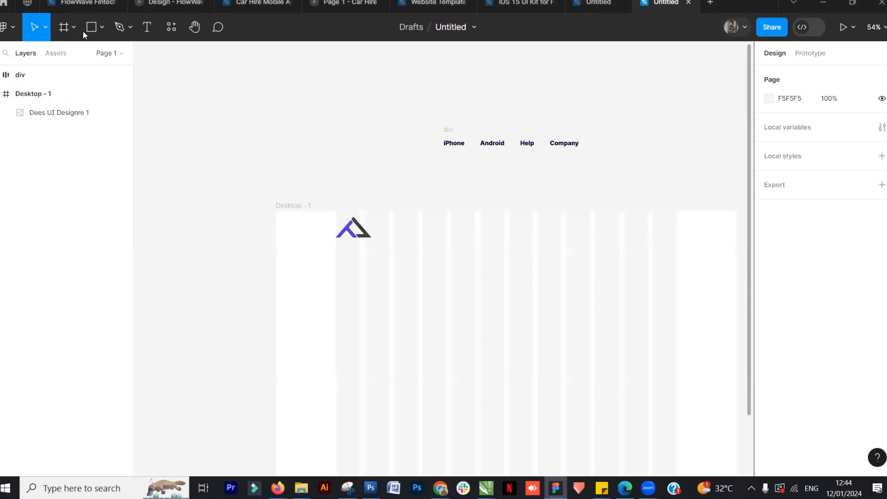
click(102, 29)
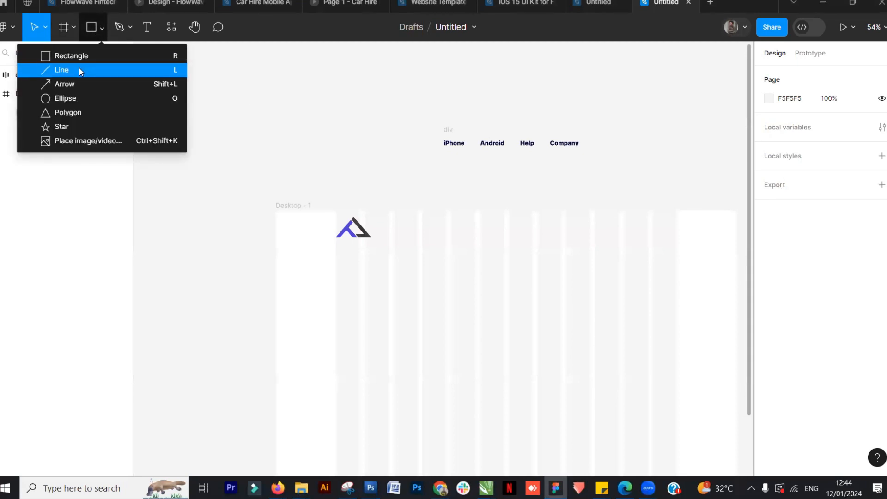
click(69, 98)
drag(293, 96, 390, 196)
key(Delete)
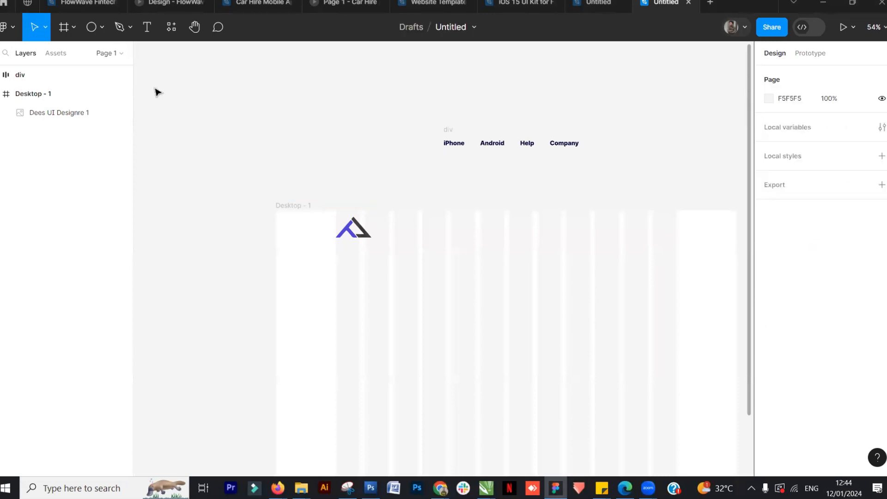
Draw a star on the canvas with the Star tool, then delete it
click(103, 29)
click(70, 126)
drag(285, 98, 385, 183)
key(Delete)
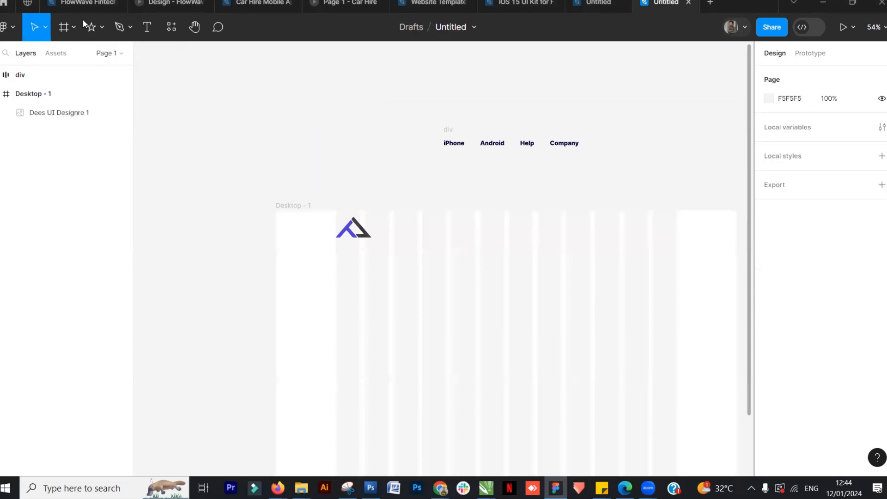
Draw a freeform multi-point path with the Pen tool above the frame, finish it, then delete it
click(121, 29)
click(269, 156)
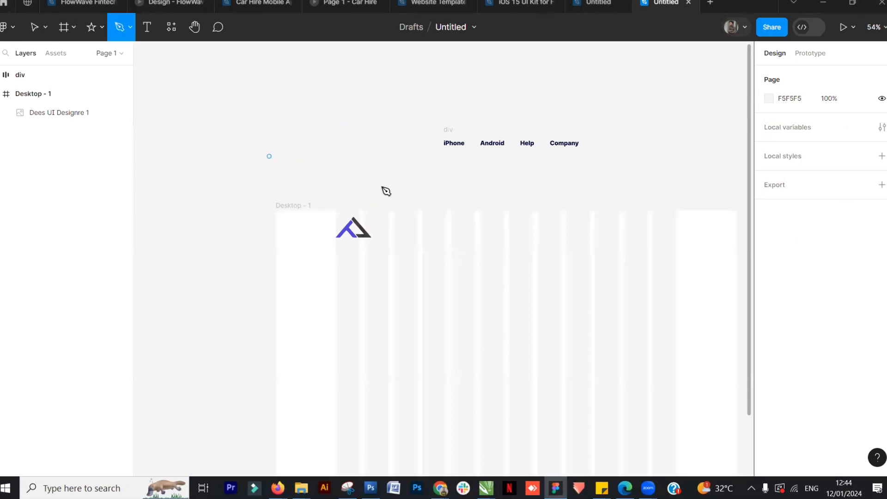
click(394, 191)
click(473, 109)
click(555, 183)
click(635, 162)
click(664, 122)
click(529, 113)
click(489, 92)
click(408, 113)
click(315, 122)
click(265, 123)
click(229, 156)
click(238, 186)
click(269, 157)
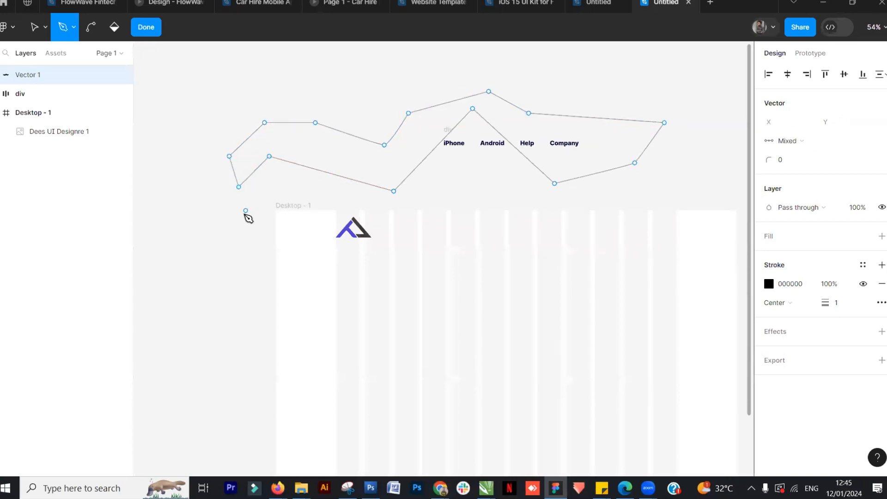
click(146, 27)
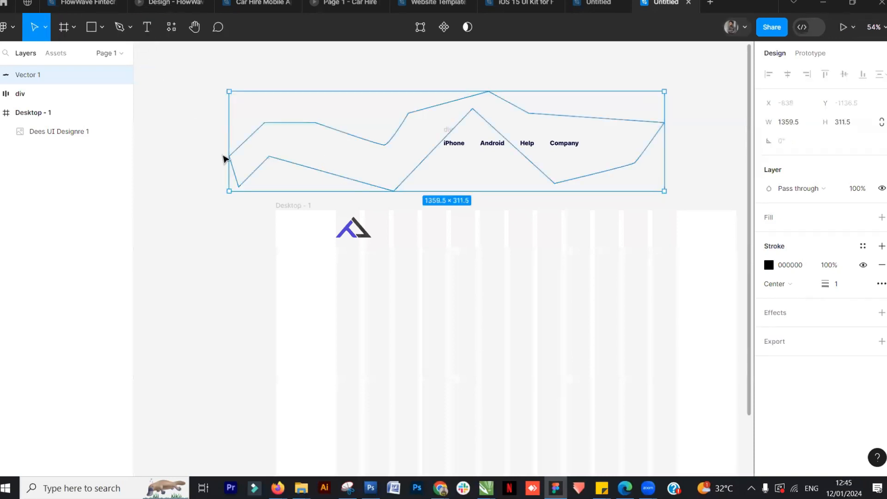
key(Delete)
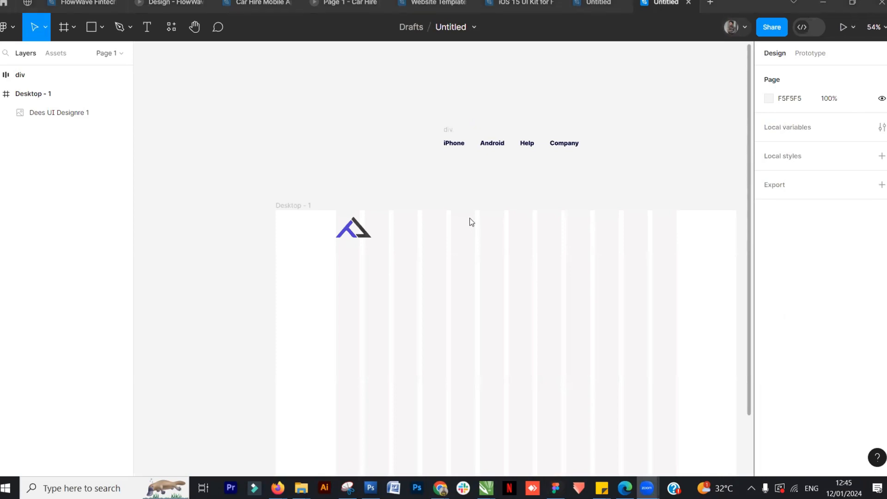
Add a text layer reading Iphone on the canvas below the pasted navigation menu
click(337, 147)
scroll(520, 192, up, 3)
click(453, 123)
click(440, 127)
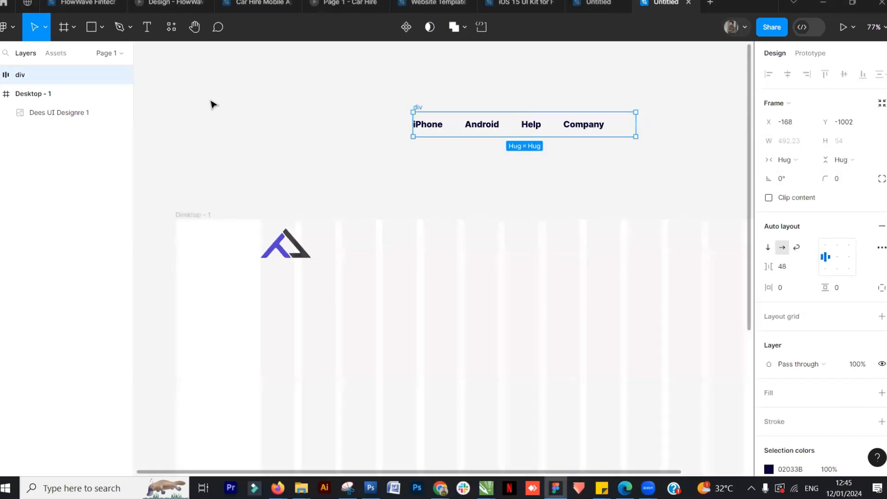
key(Escape)
click(146, 27)
click(477, 189)
text(Iphone)
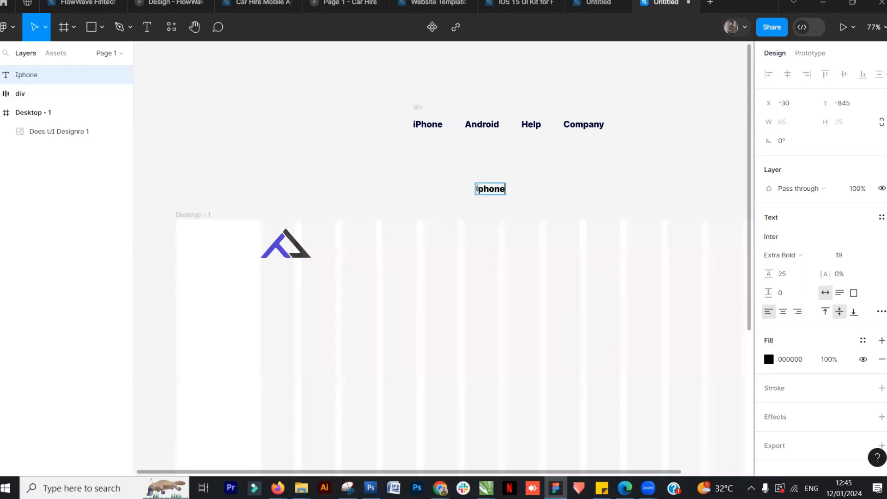
key(Escape)
Browse the font list for the Iphone text, then search for and select Inter
click(564, 193)
click(497, 189)
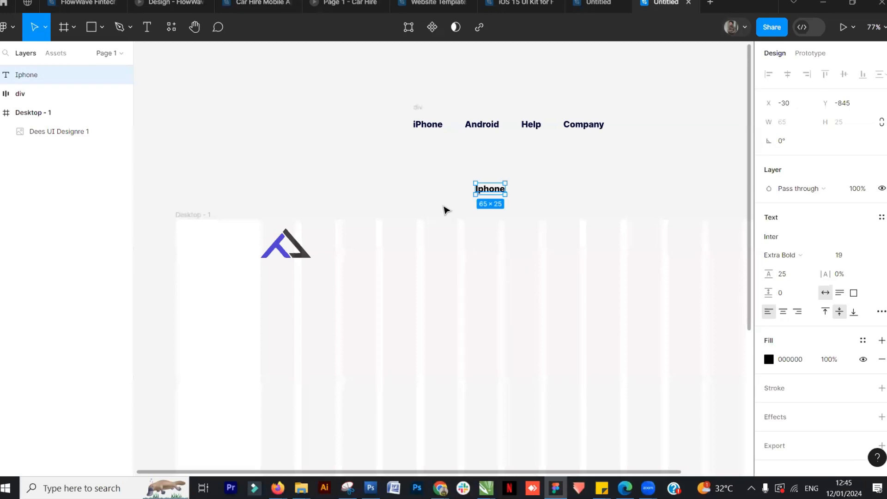
click(781, 238)
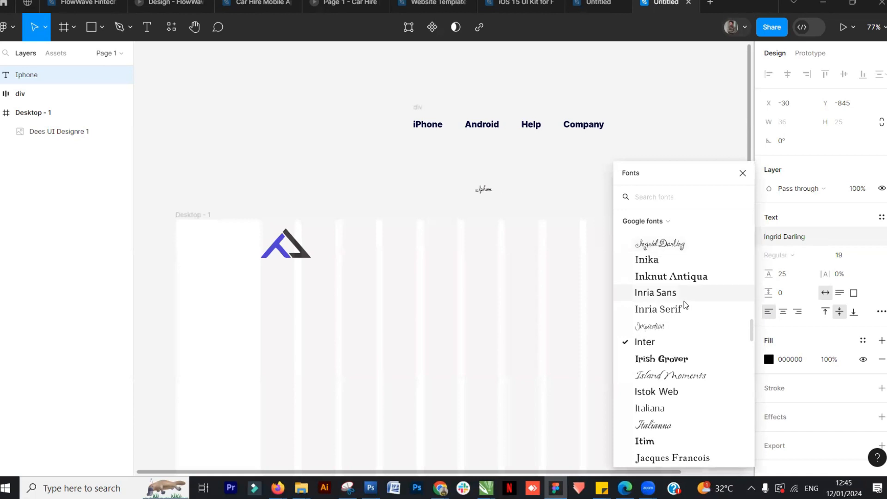
scroll(685, 302, down, 6)
scroll(684, 300, up, 5)
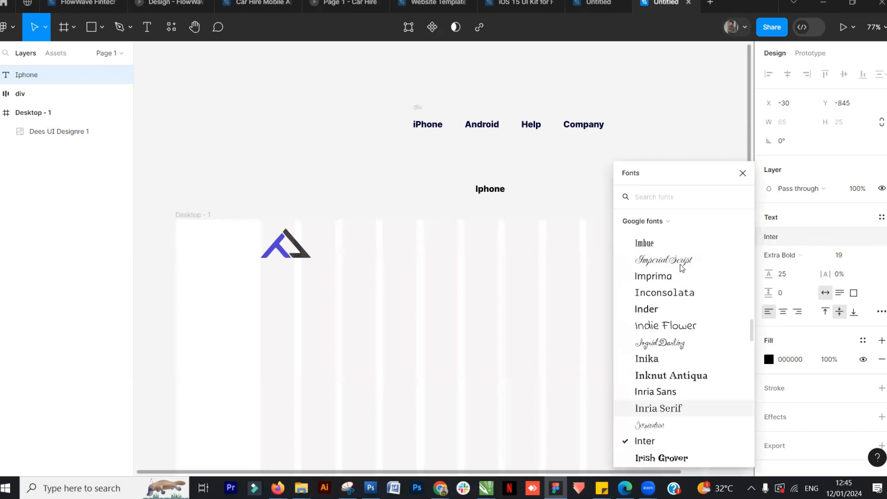
click(670, 221)
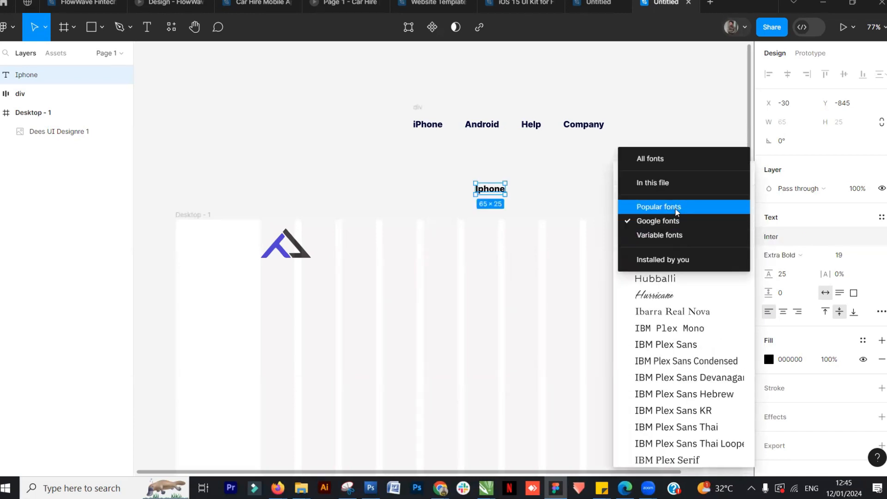
click(672, 223)
scroll(664, 271, up, 3)
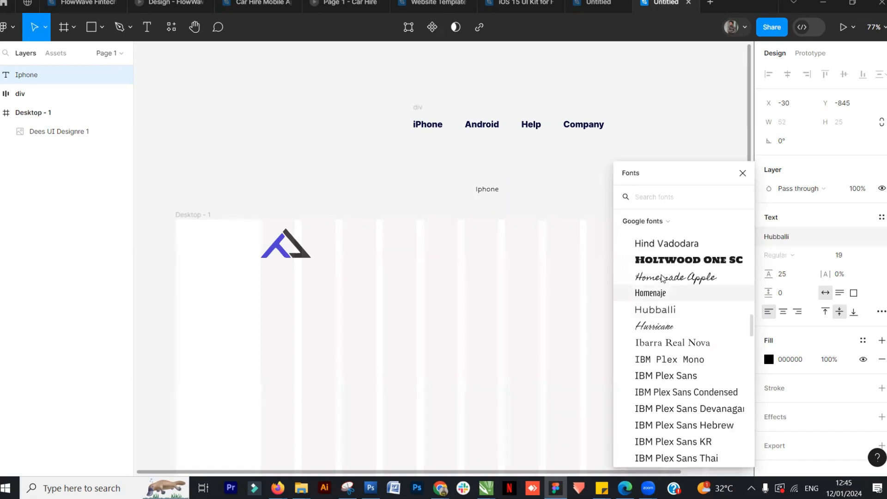
scroll(664, 273, up, 5)
text(i)
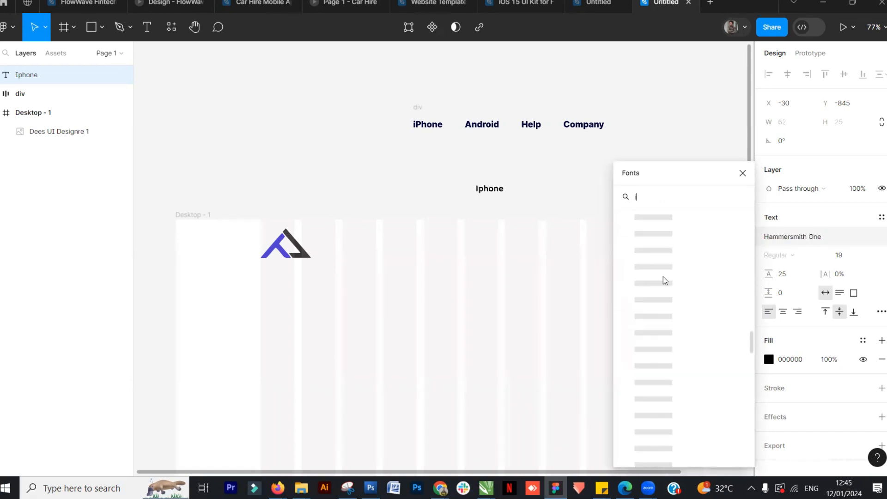
text(nter)
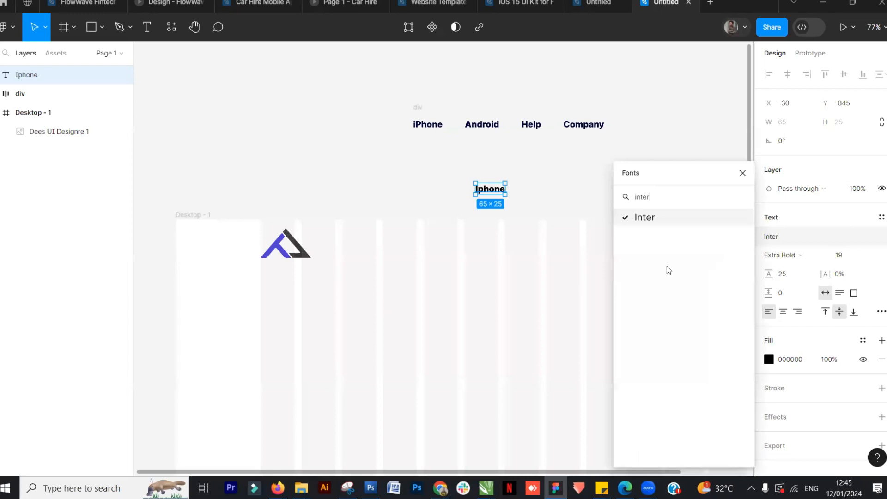
click(659, 217)
Move the Iphone text into the Desktop - 1 header at about x 727, y 40, level with the logo
click(560, 191)
drag(493, 193, 525, 250)
click(525, 194)
click(527, 246)
click(541, 190)
click(521, 247)
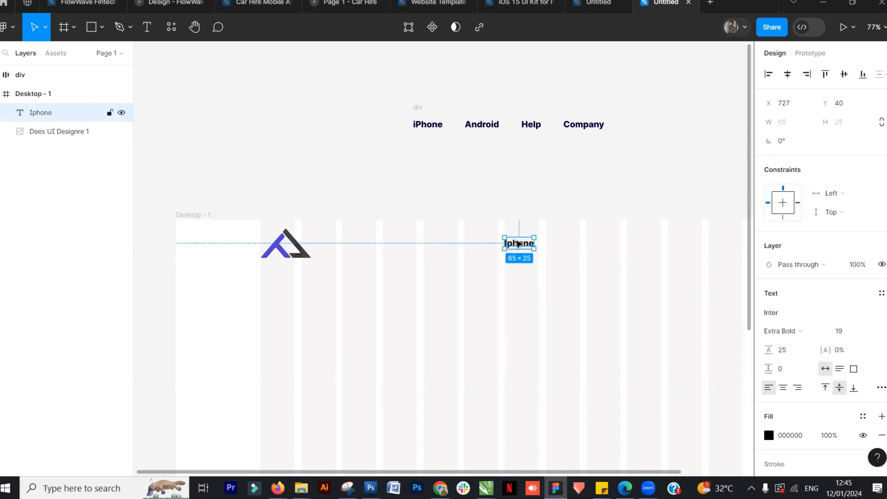
Duplicate the Iphone text to its right and change the copy's text to Android
drag(521, 249, 562, 245)
click(572, 208)
double_click(563, 243)
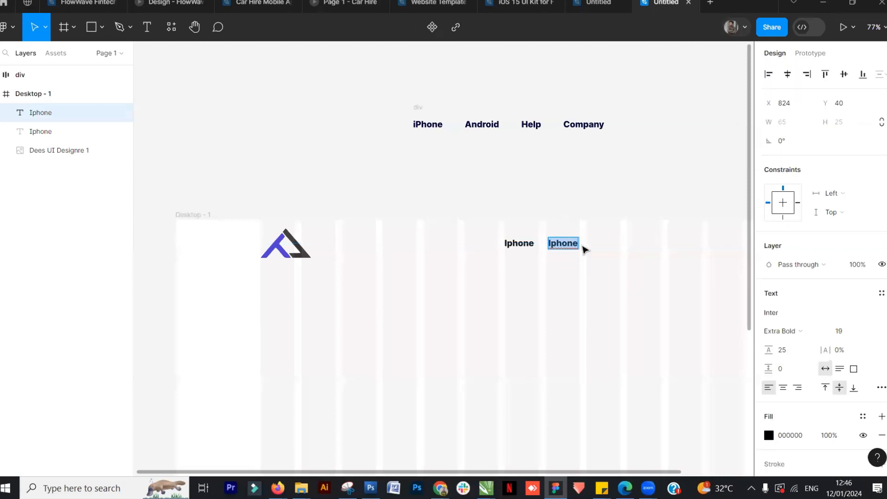
text(And)
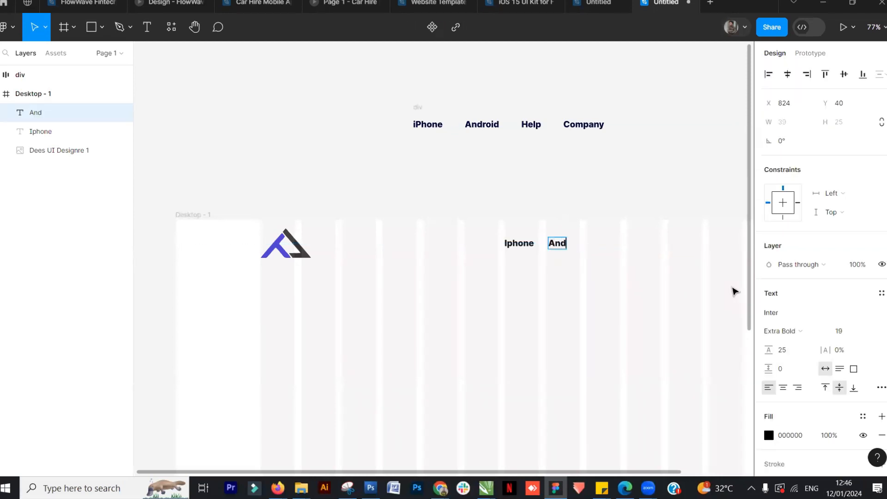
text(roid)
key(Escape)
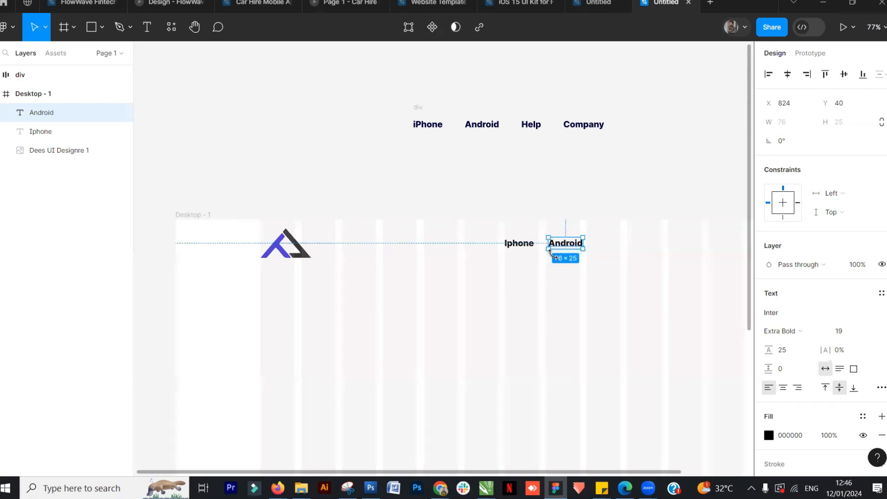
Duplicate the Android text to its right and change the copy's text to Help
drag(570, 245, 618, 248)
double_click(617, 249)
text(Help)
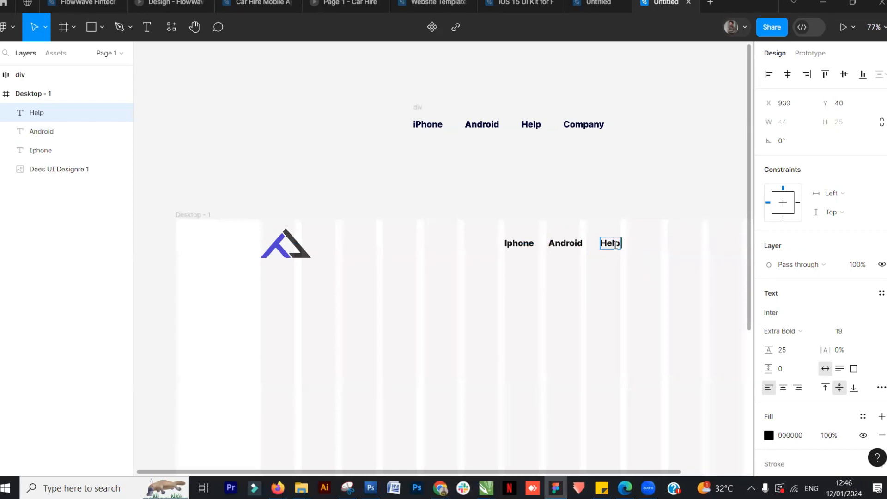
key(Escape)
Duplicate the Help text to its right and change the copy's text to Company
drag(611, 243, 650, 246)
double_click(648, 243)
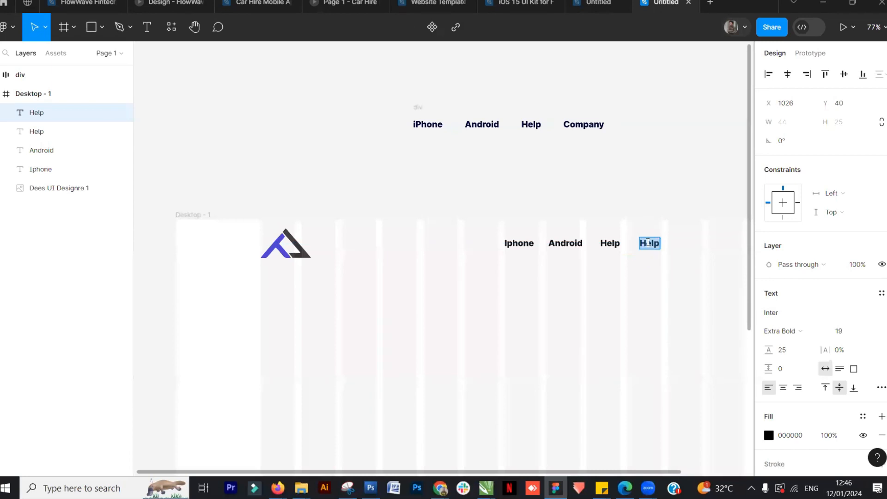
text(Compa)
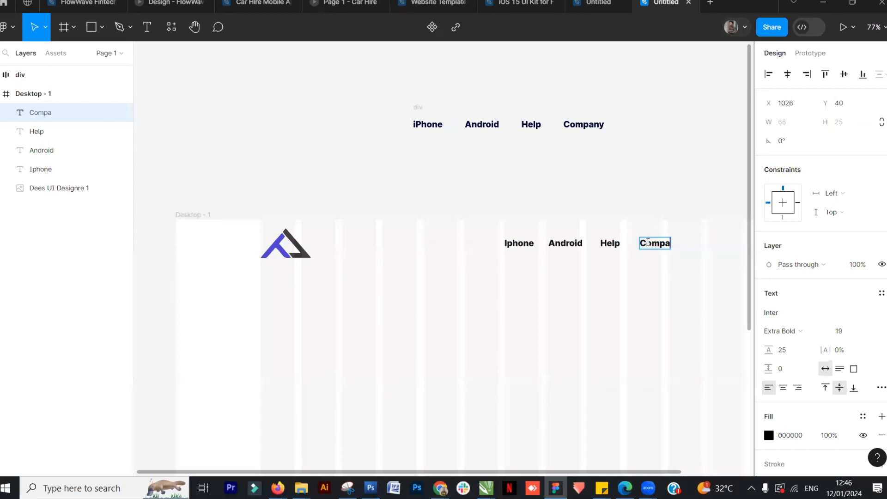
text(ny)
key(Escape)
key(Escape)
drag(662, 307, 612, 307)
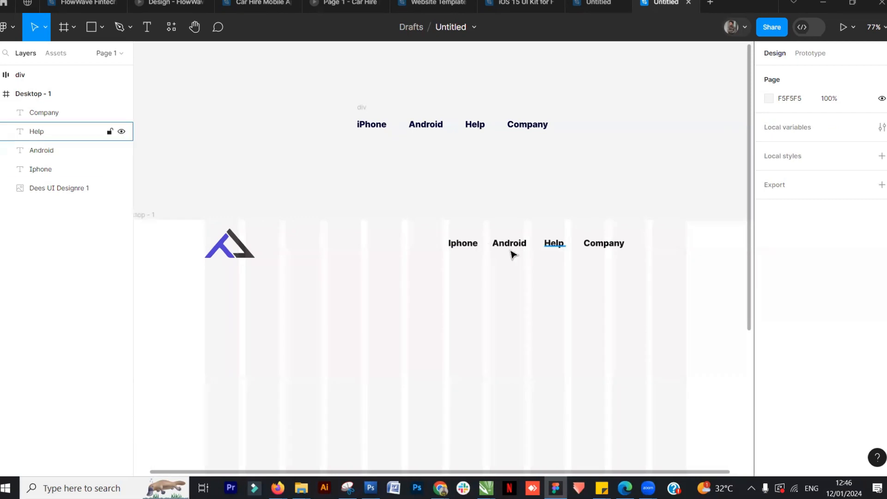
Select the Iphone, Android, Help and Company texts and tidy them up into evenly spaced items
click(463, 245)
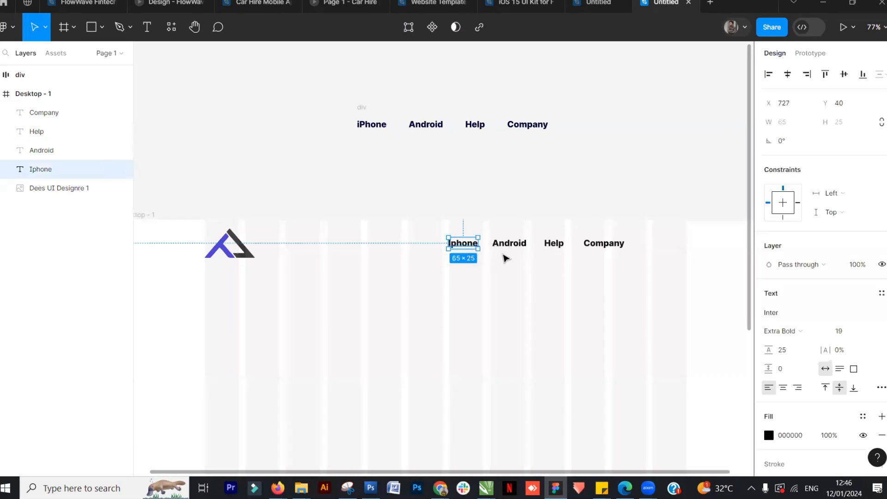
click(605, 200)
click(465, 247)
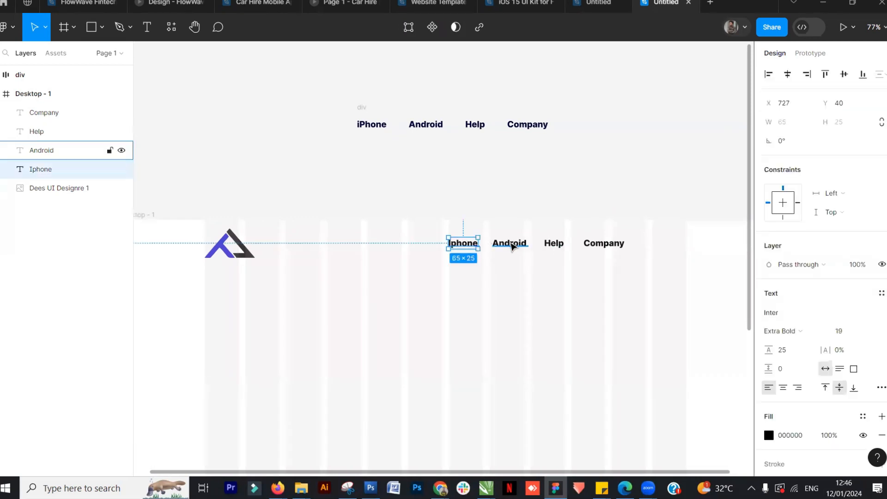
shift+click(512, 246)
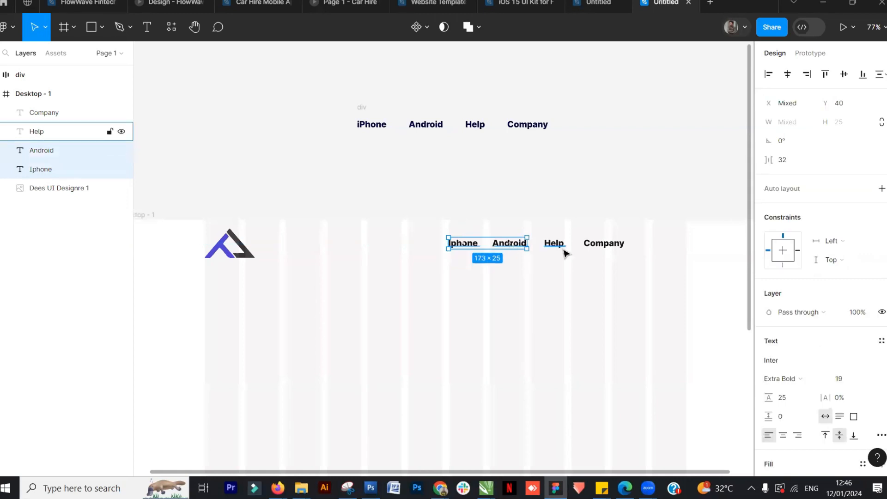
shift+click(556, 244)
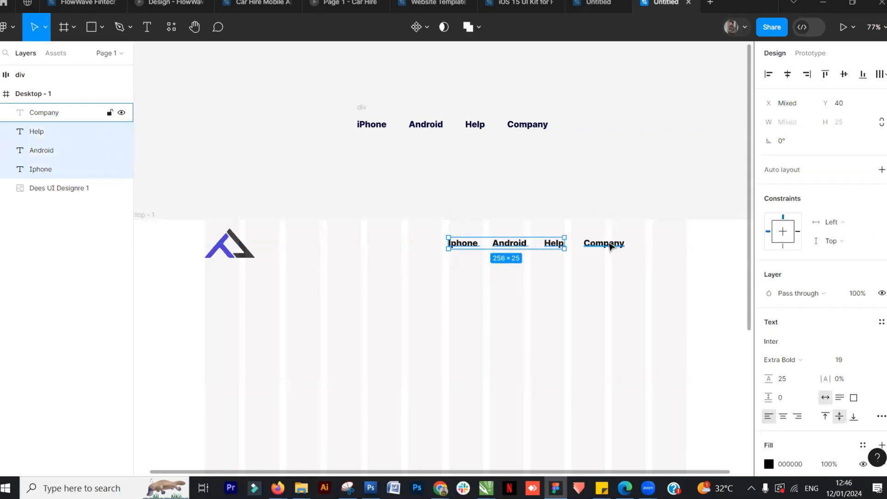
shift+click(610, 247)
drag(670, 188, 425, 269)
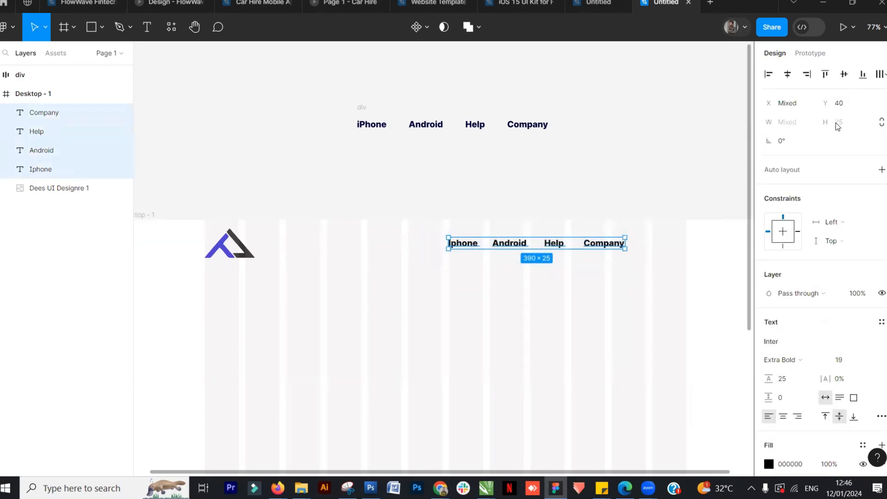
click(883, 78)
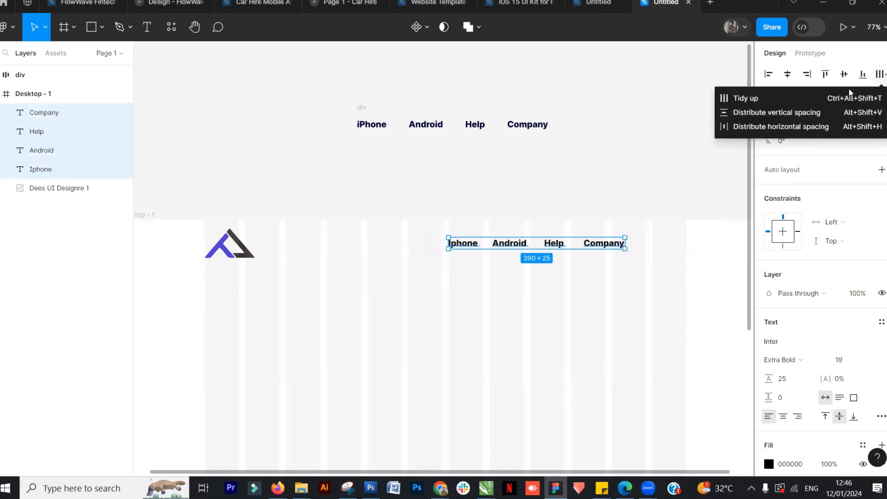
click(758, 99)
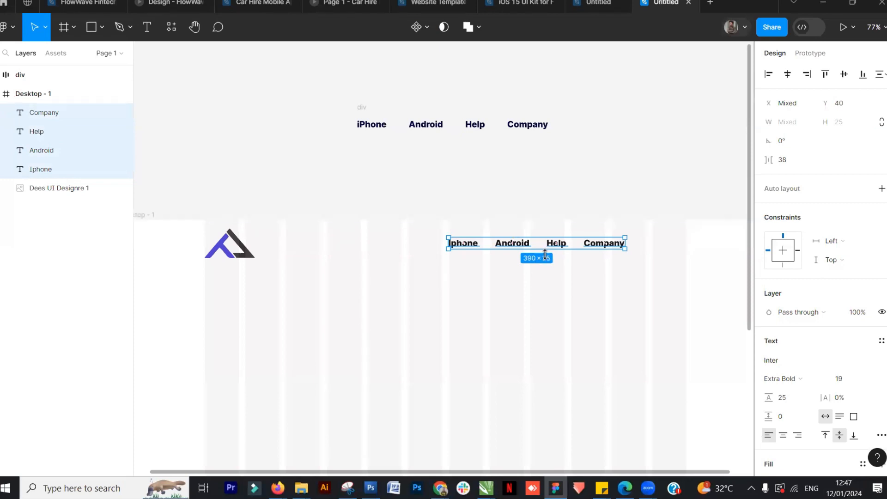
Group the four navigation texts and move the group right to about x 863, y 40
key(ctrl+g)
click(412, 255)
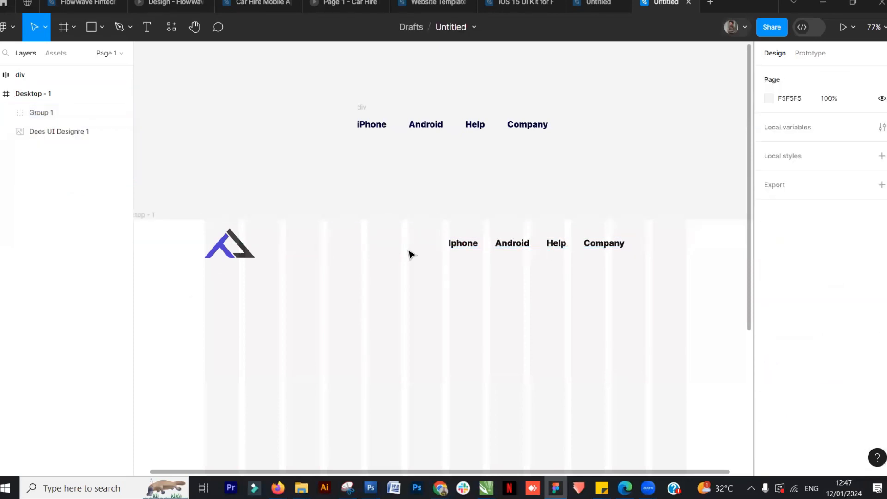
click(462, 245)
ctrl+scroll(465, 244, down, 3)
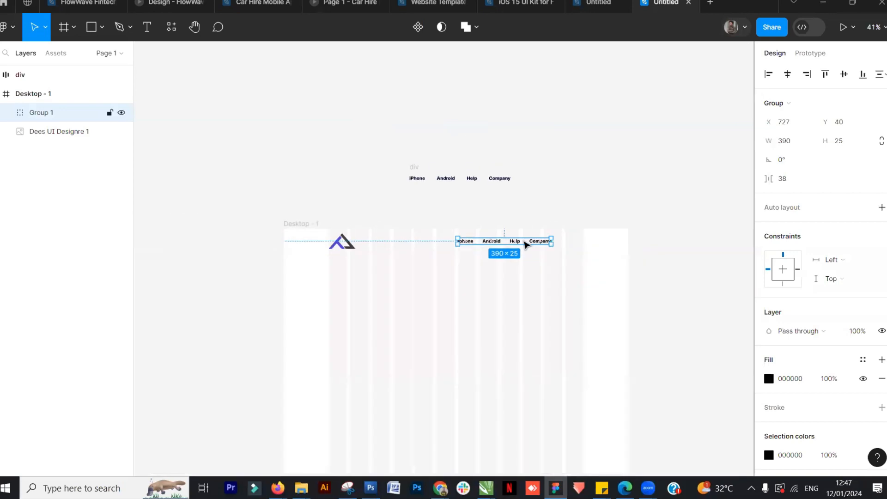
ctrl+scroll(531, 248, up, 4)
drag(549, 244, 608, 234)
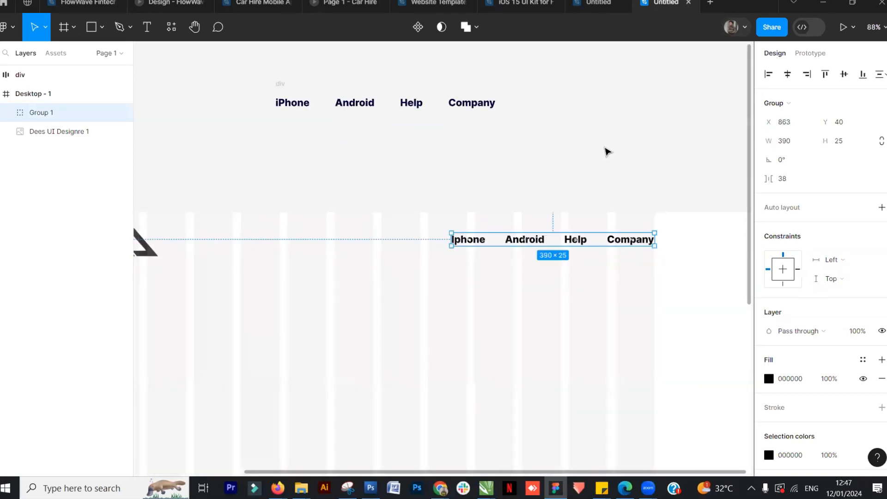
Group the logo together with the navigation text group inside Desktop - 1
scroll(606, 151, down, 3)
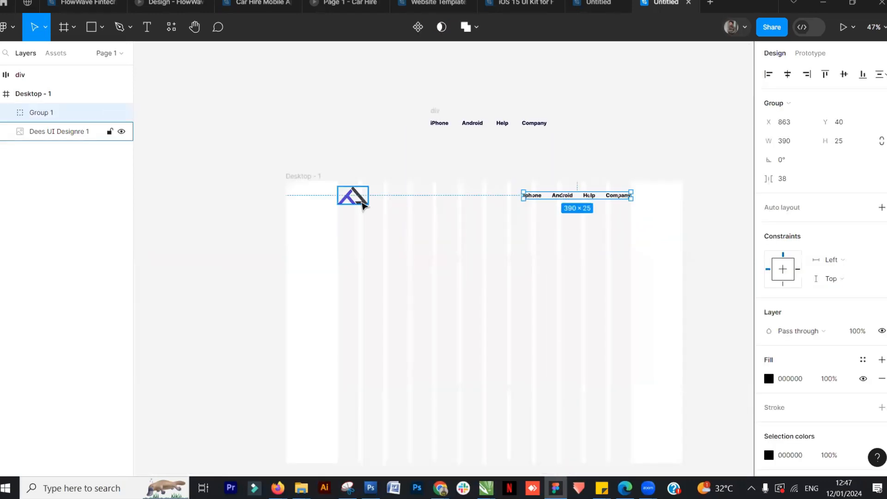
shift+click(361, 205)
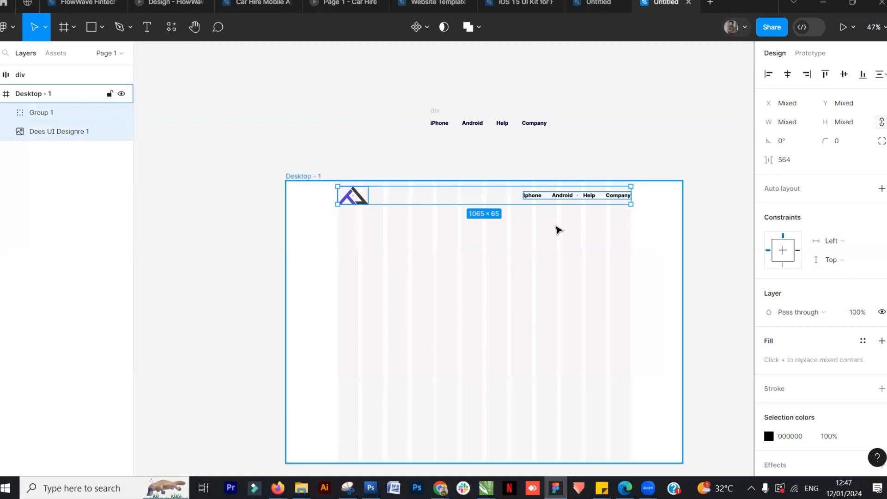
key(ctrl+g)
click(560, 201)
click(540, 206)
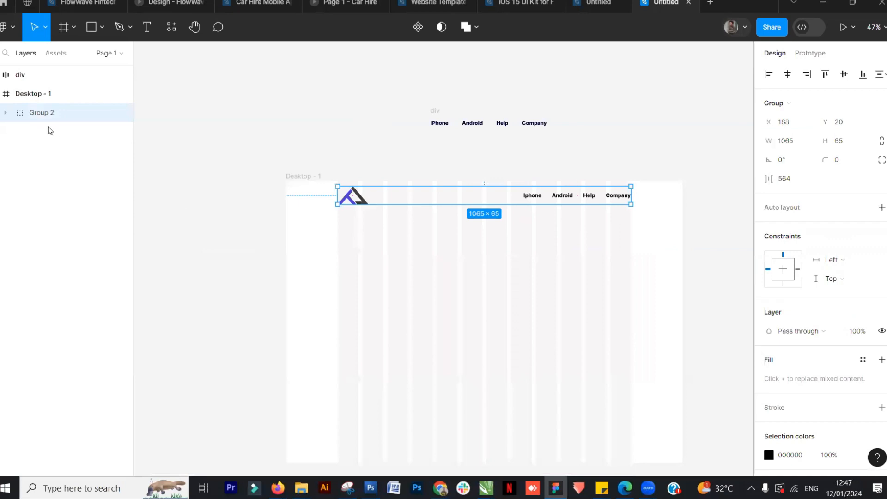
click(6, 94)
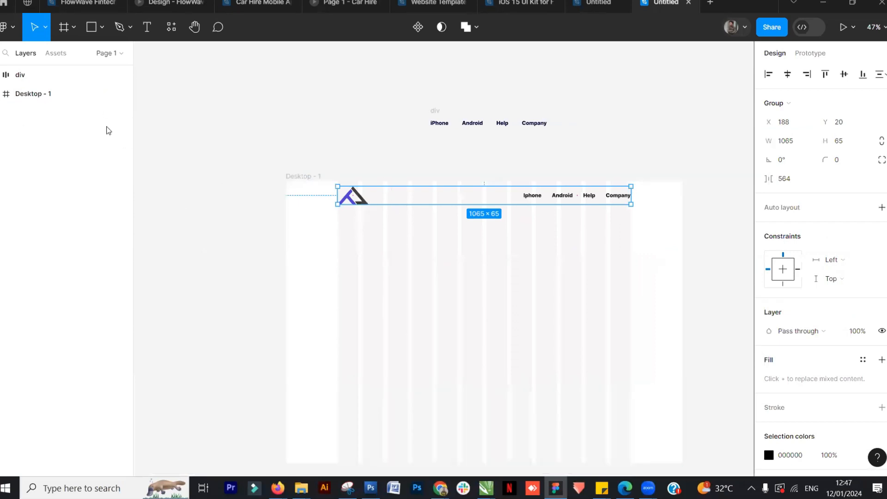
click(6, 93)
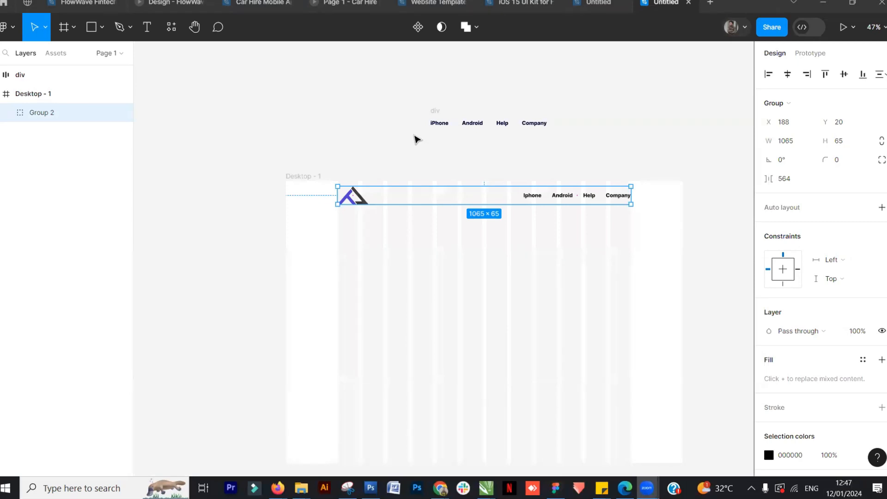
Rename the combined logo and navigation group to Navigation bar
click(252, 220)
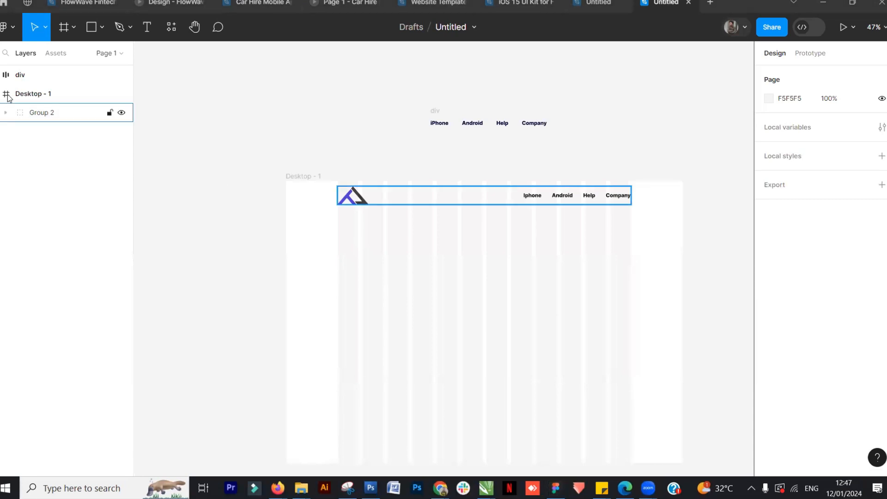
click(52, 117)
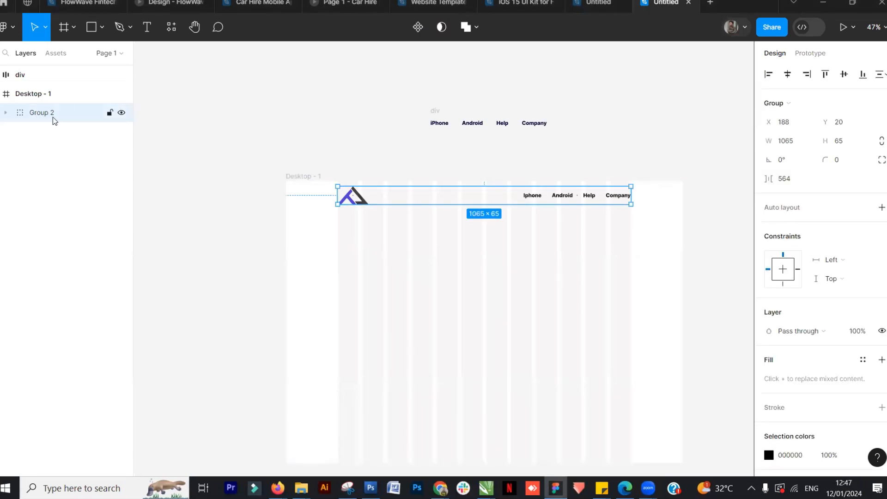
double_click(53, 117)
text(Naviga)
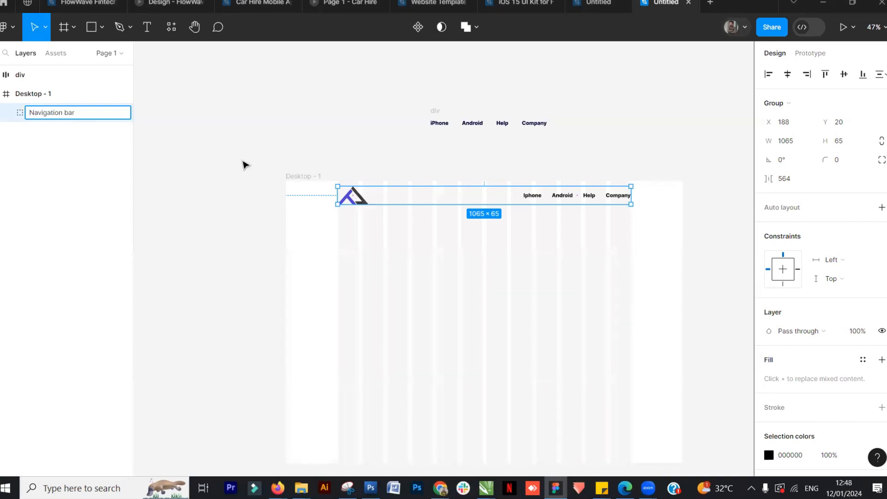
text(tion bar)
click(301, 211)
scroll(454, 298, down, 1)
scroll(456, 296, up, 1)
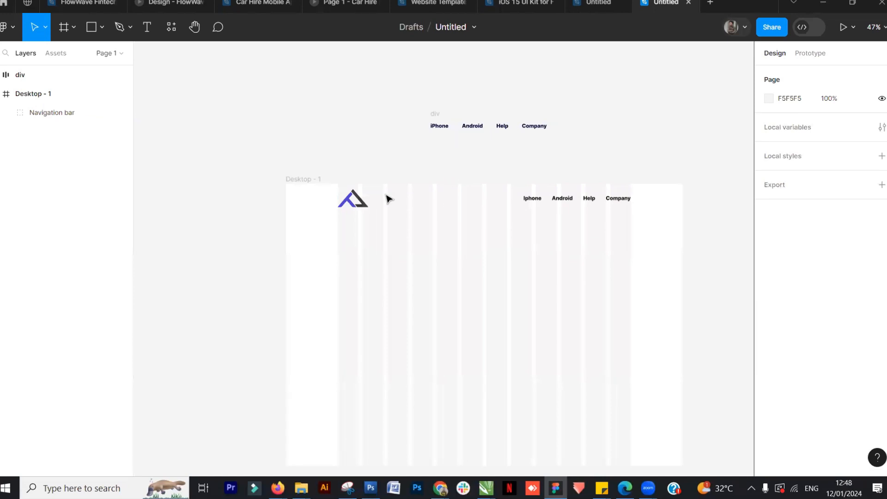
Copy the hero block from the reference design file and paste it beside the Desktop - 1 frame
click(354, 199)
click(409, 133)
scroll(425, 269, down, 1)
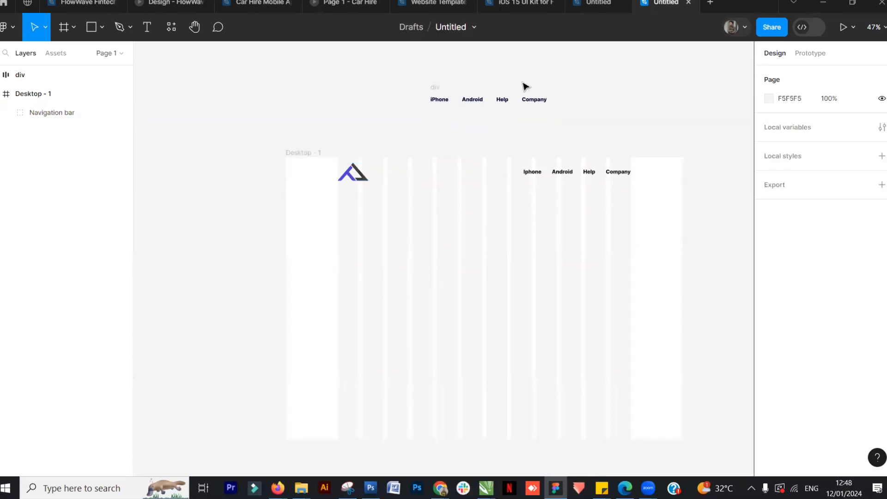
key(ctrl+shift+Tab)
scroll(345, 309, down, 1)
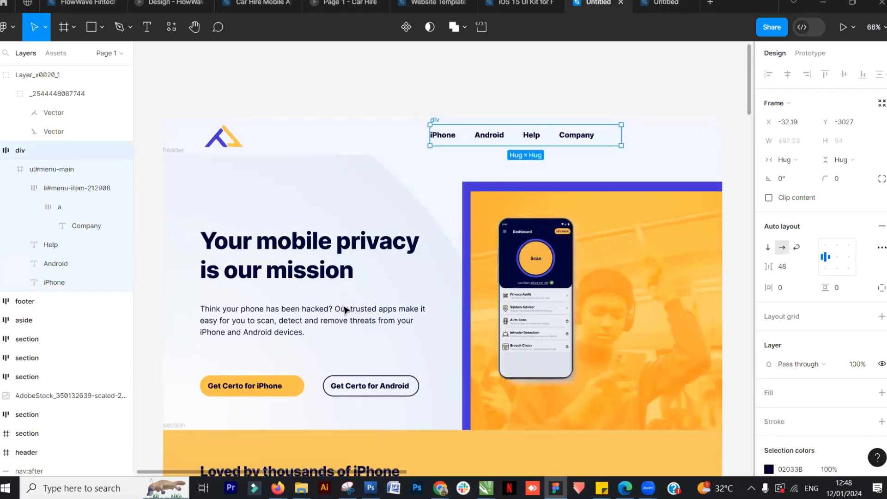
click(337, 260)
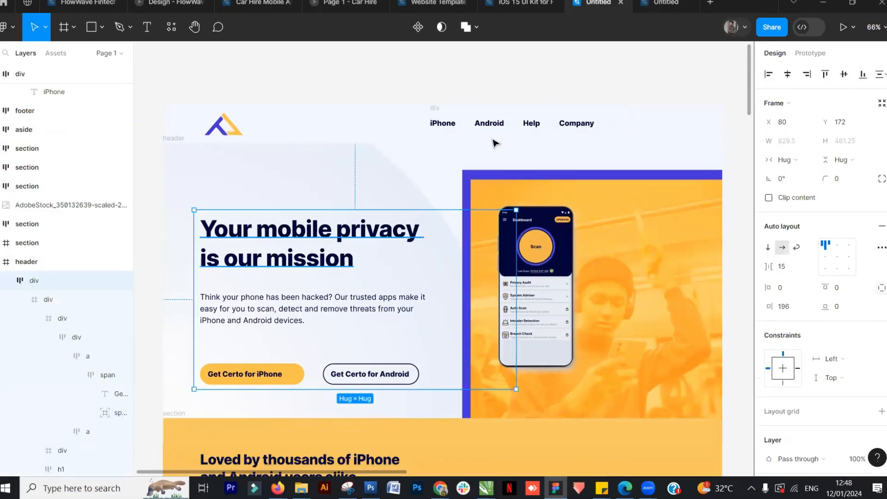
click(668, 4)
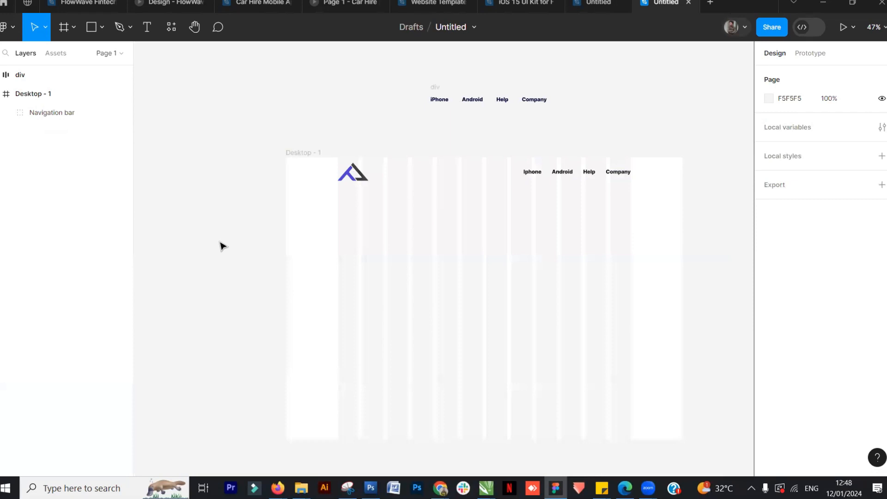
key(ctrl+v)
ctrl+scroll(455, 245, down, 1)
drag(429, 236, 210, 231)
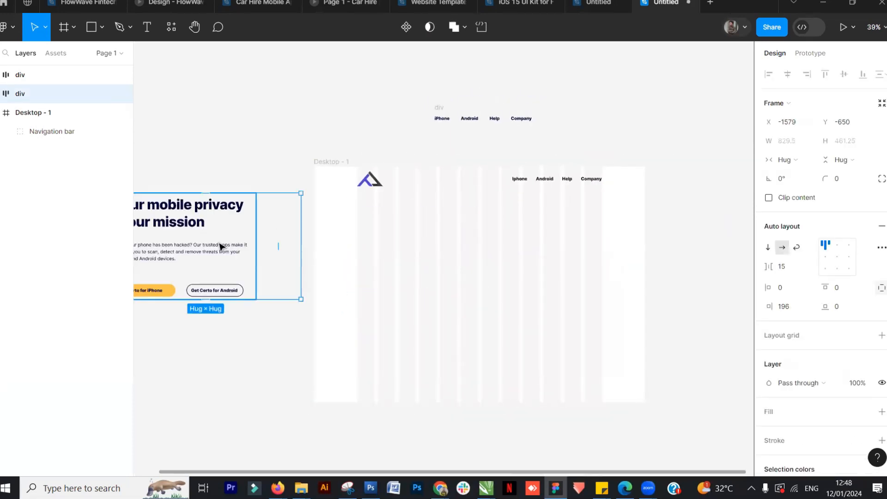
click(309, 333)
scroll(353, 339, left, 2)
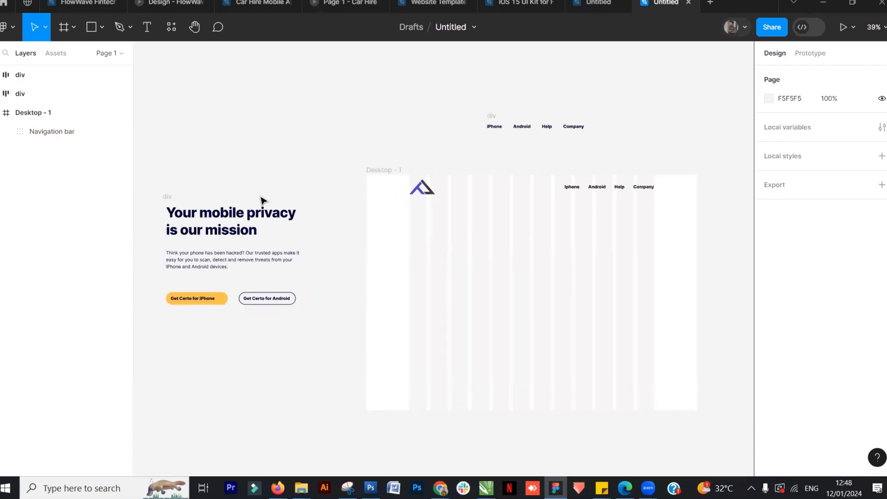
Try to ungroup the pasted hero block, then undo the ungroup
click(252, 217)
right_click(253, 217)
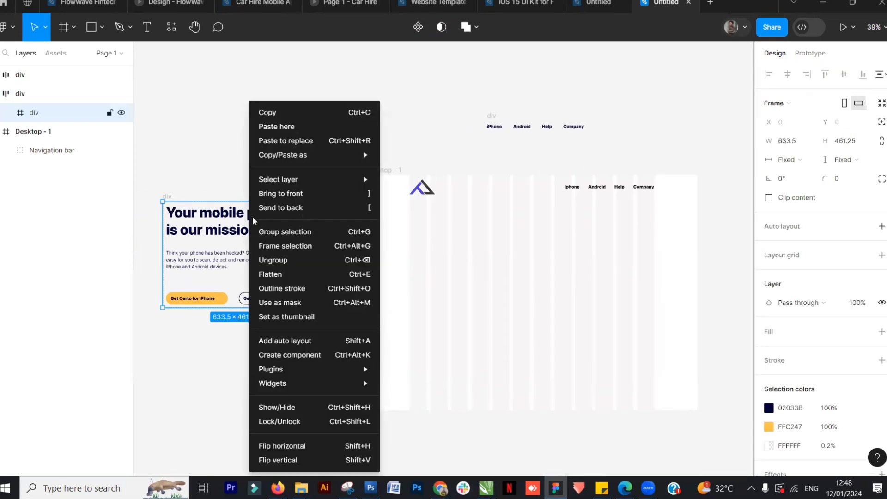
click(299, 251)
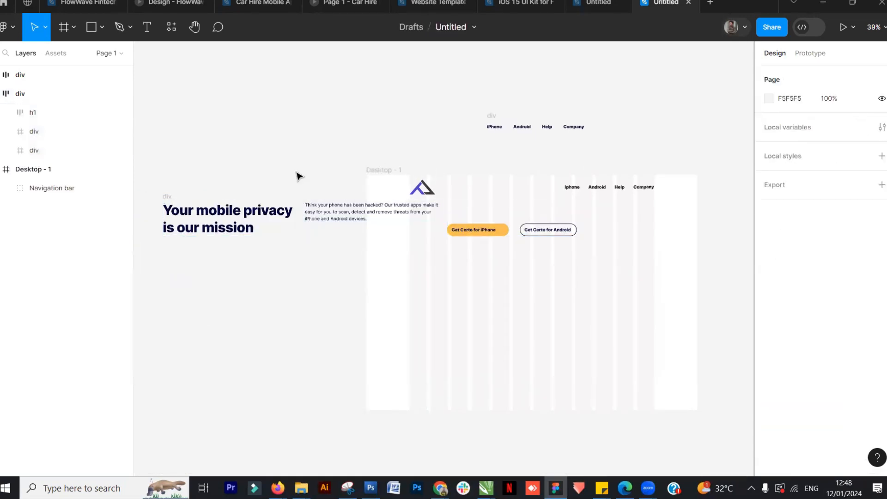
key(ctrl+z)
click(267, 357)
Add the headline text "Your mobile privacy is our mission" on two lines inside Desktop - 1 below the logo
click(147, 27)
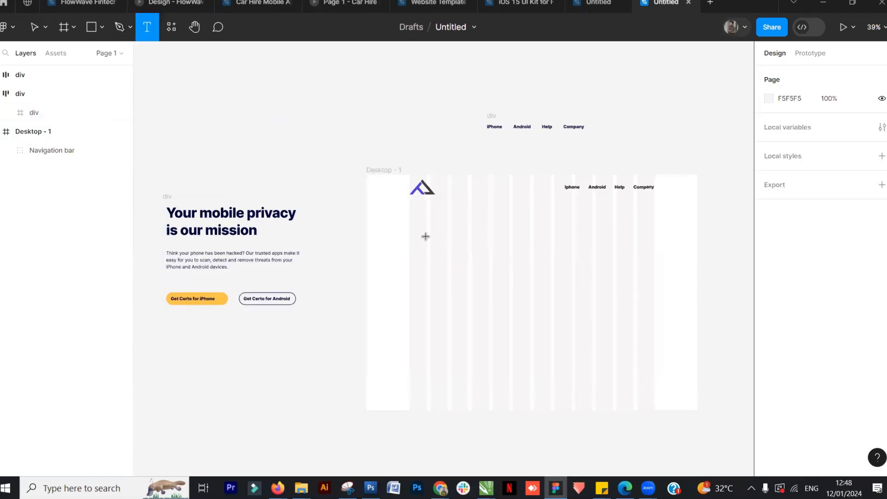
click(425, 237)
text(Your mobile privacy)
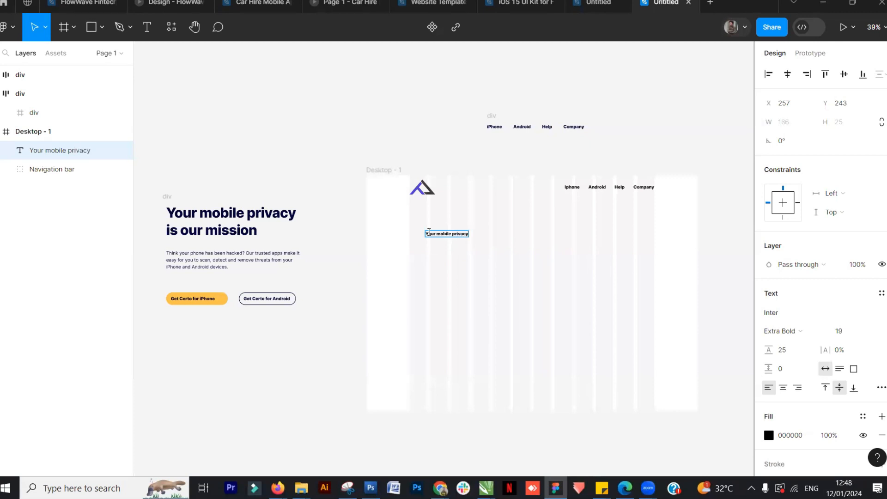
key(Return)
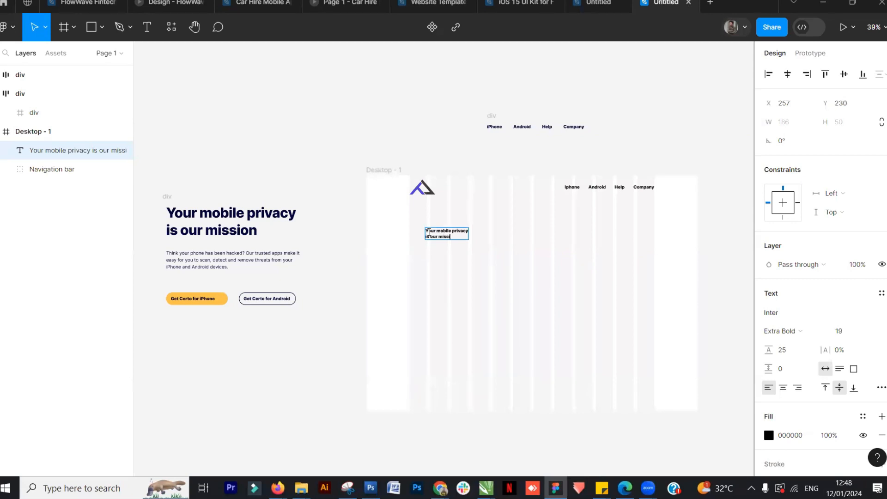
key(Escape)
scroll(501, 253, up, 3)
scroll(501, 254, up, 4)
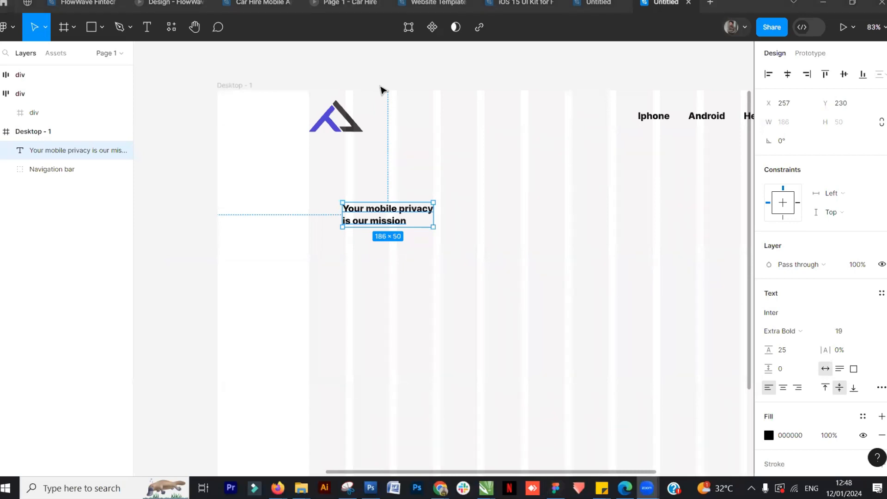
click(325, 255)
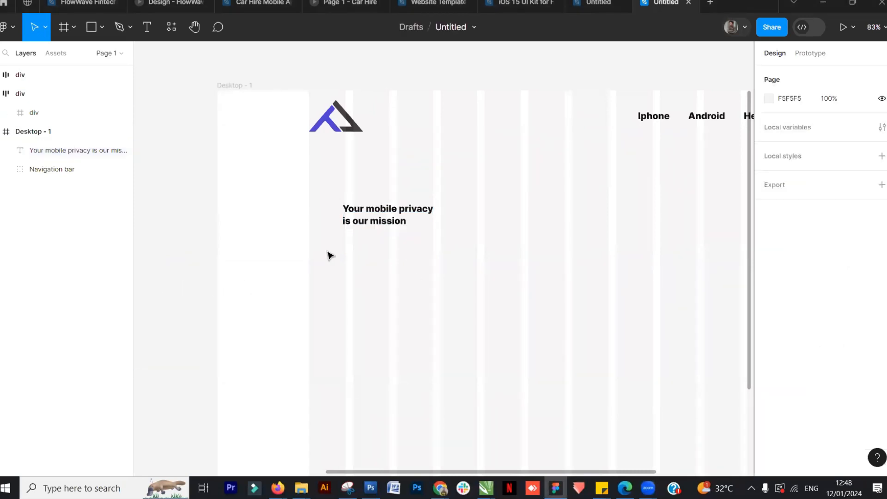
Set the headline's font size to 40, then to 60
click(426, 216)
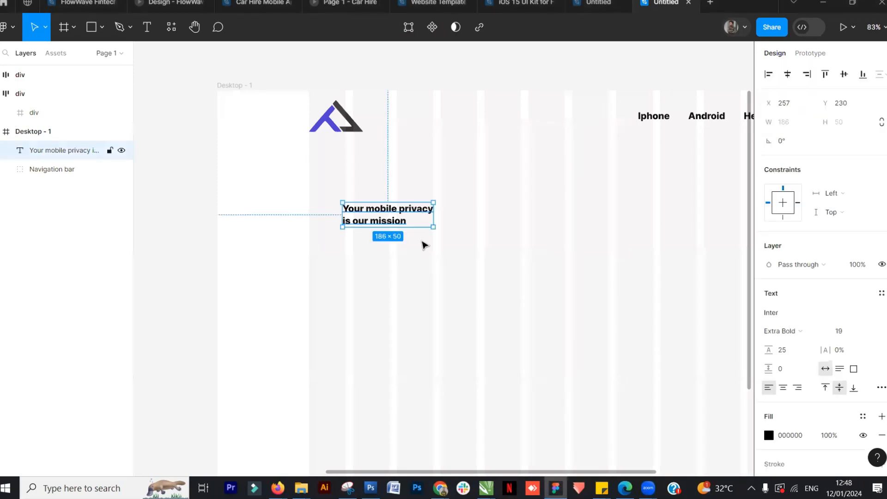
scroll(422, 244, down, 4)
scroll(409, 319, down, 3)
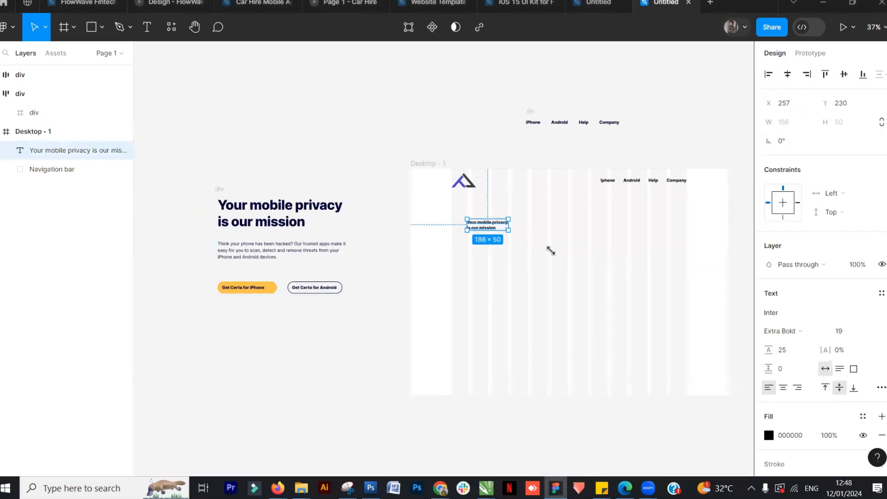
click(391, 294)
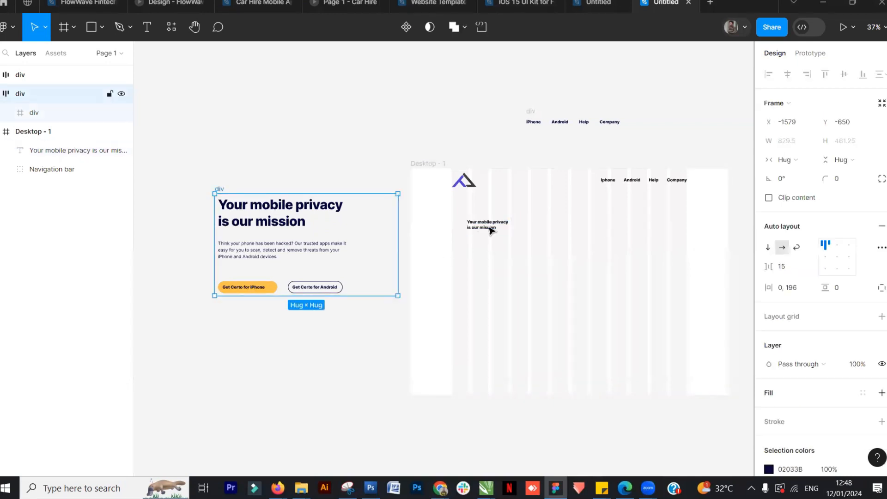
click(491, 230)
click(841, 387)
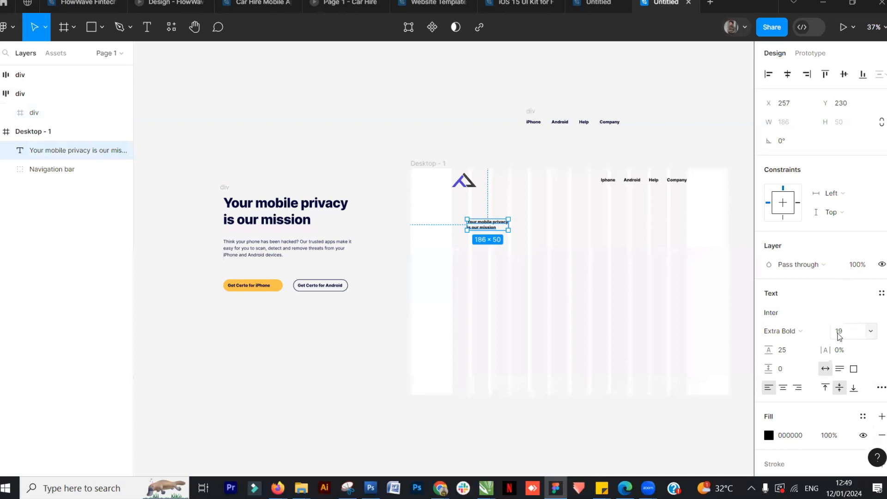
click(871, 331)
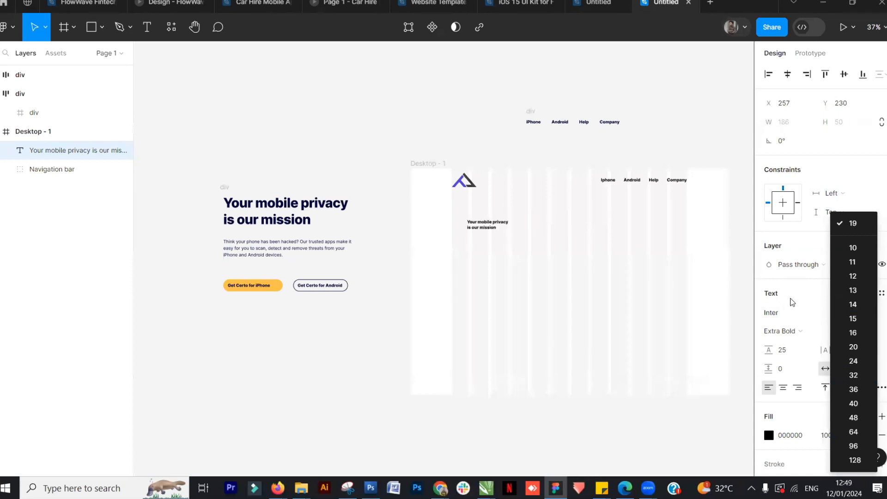
click(852, 402)
click(847, 334)
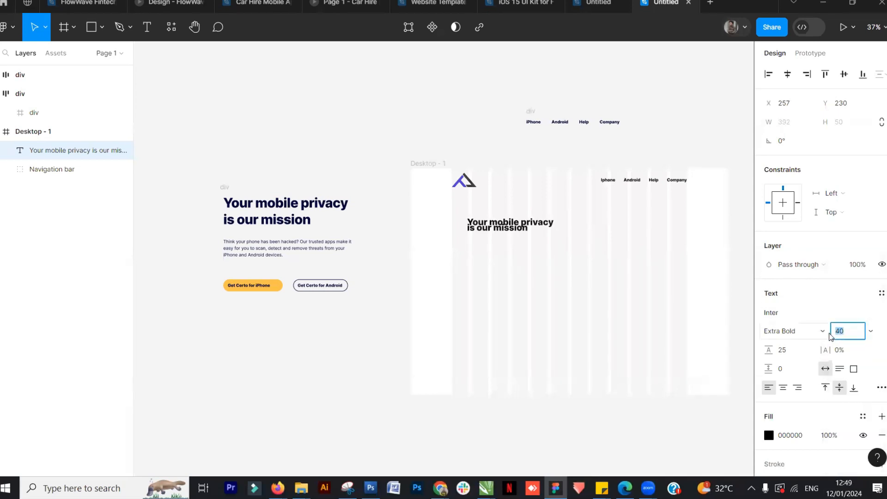
text(60)
key(Return)
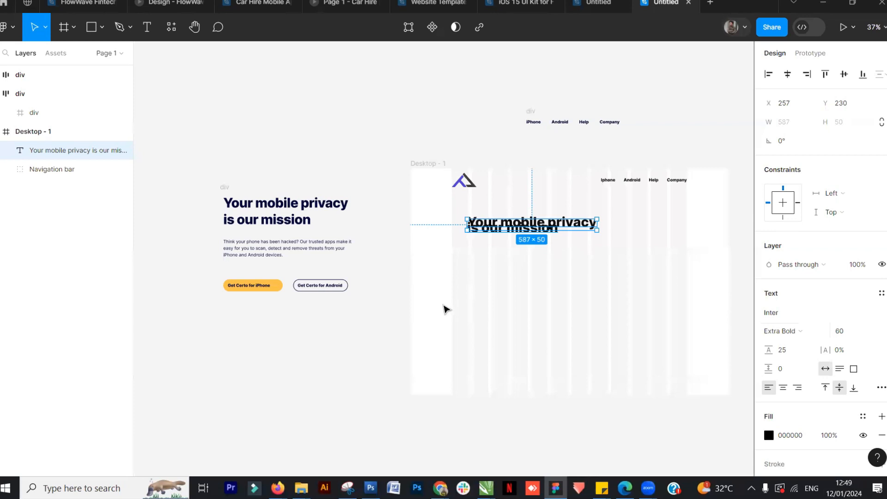
Set the headline's font size to 55
click(840, 336)
text(55)
key(Return)
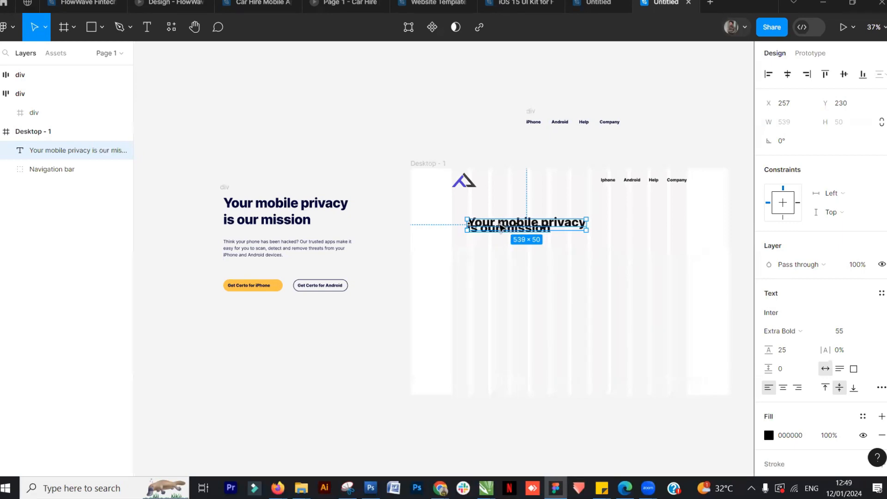
Move the headline slightly left and up within Desktop - 1
drag(500, 226, 487, 228)
scroll(480, 221, up, 5)
drag(470, 197, 476, 199)
scroll(487, 233, down, 3)
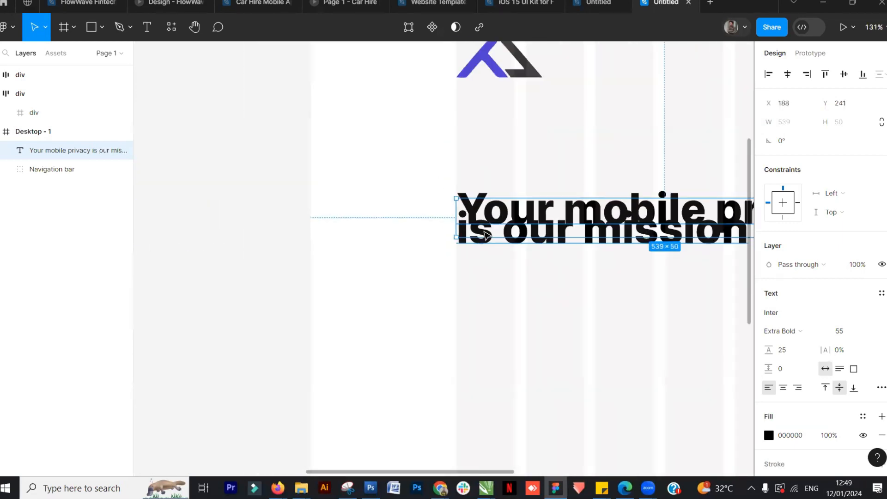
scroll(485, 235, down, 3)
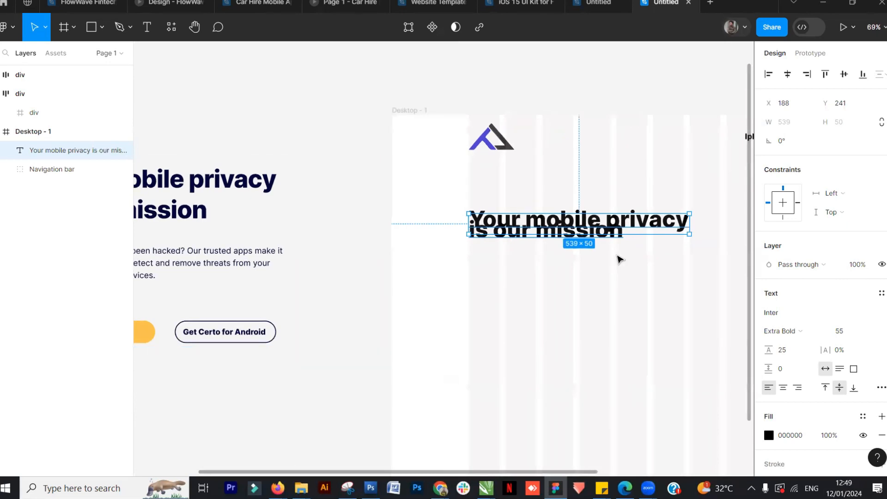
click(377, 355)
Set the headline's line height to 57
scroll(508, 302, down, 3)
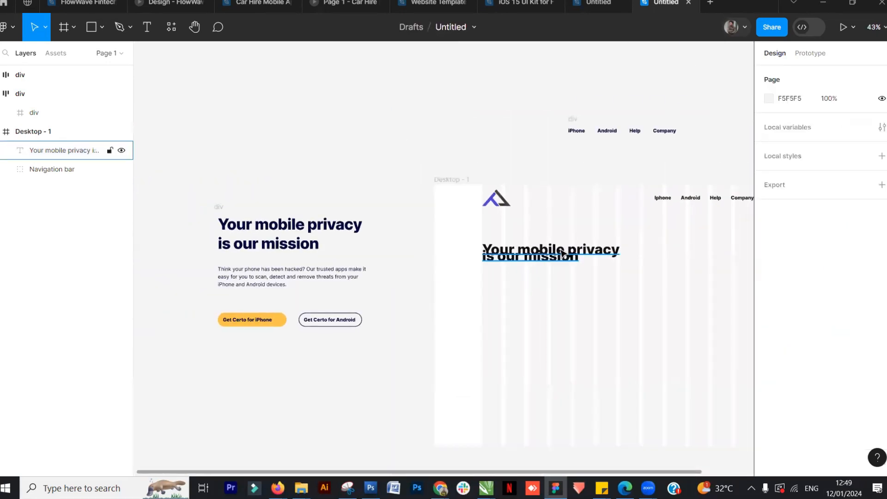
click(563, 253)
scroll(558, 277, up, 2)
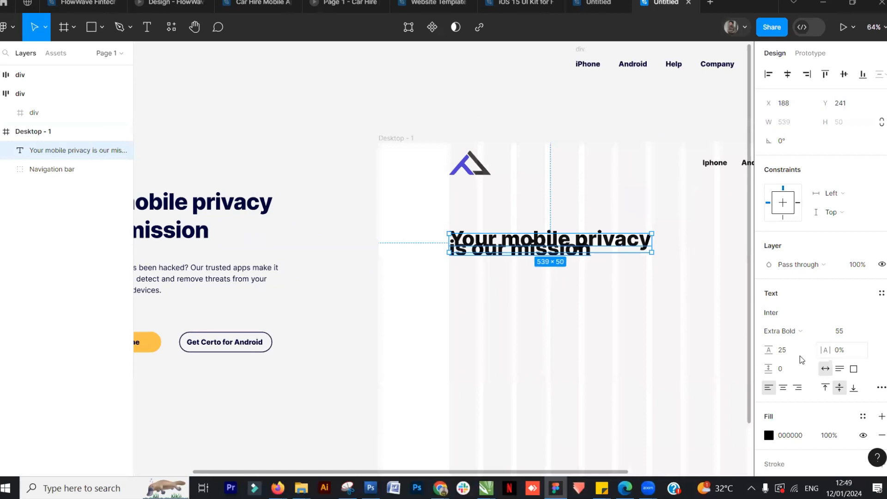
drag(769, 350, 802, 350)
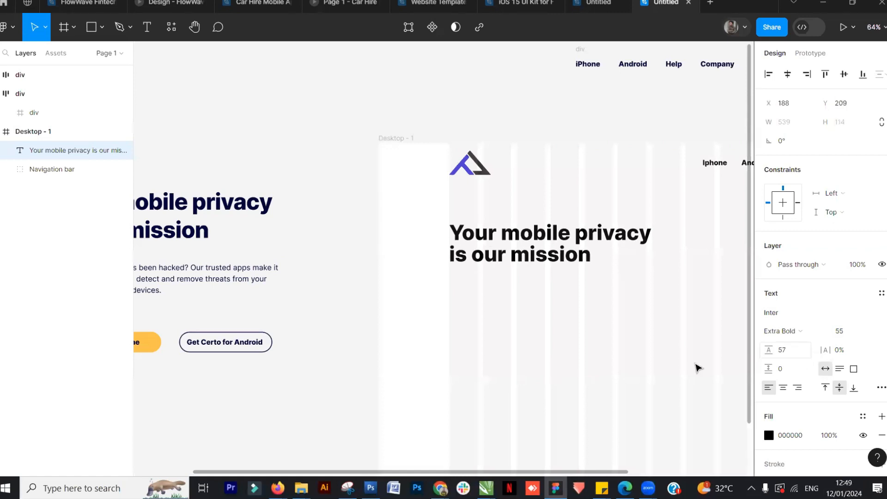
Change the headline's fill colour to blue 0834A4
click(333, 397)
ctrl+scroll(470, 298, down, 3)
click(505, 268)
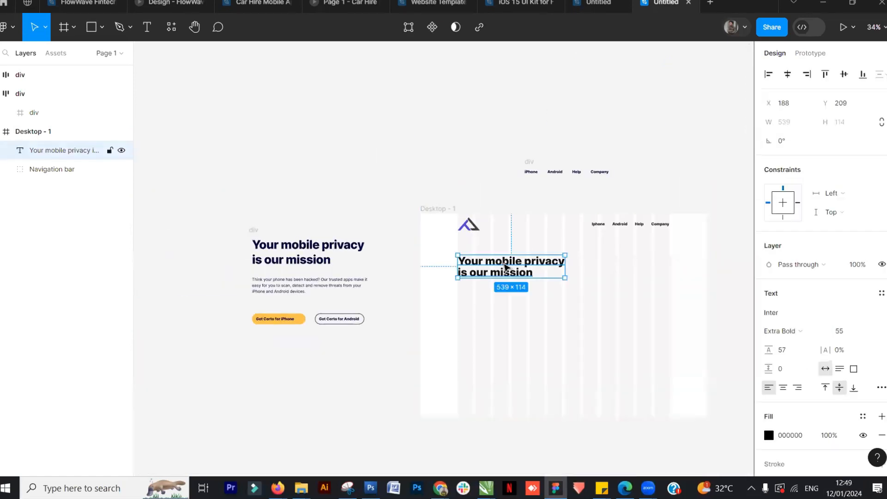
click(387, 380)
click(513, 276)
click(769, 436)
drag(738, 241, 750, 223)
click(707, 328)
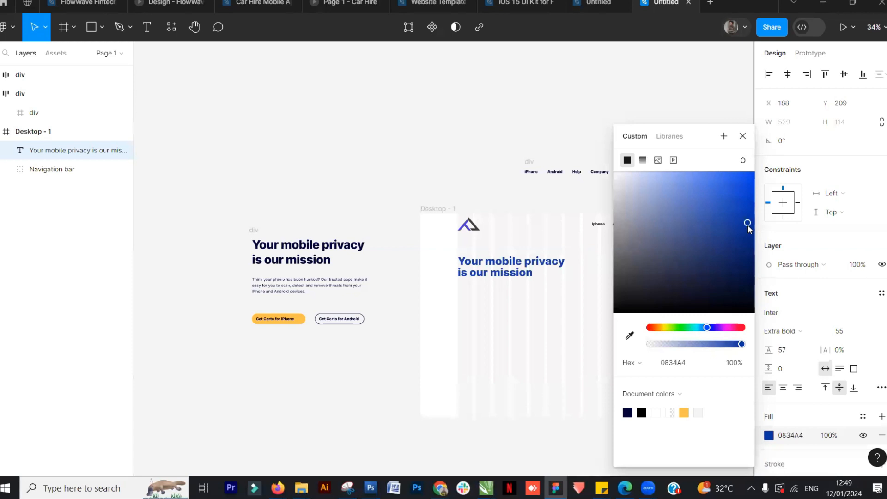
click(363, 404)
Ungroup the pasted reference hero block and pull its paragraph text out of the group
drag(537, 331, 452, 324)
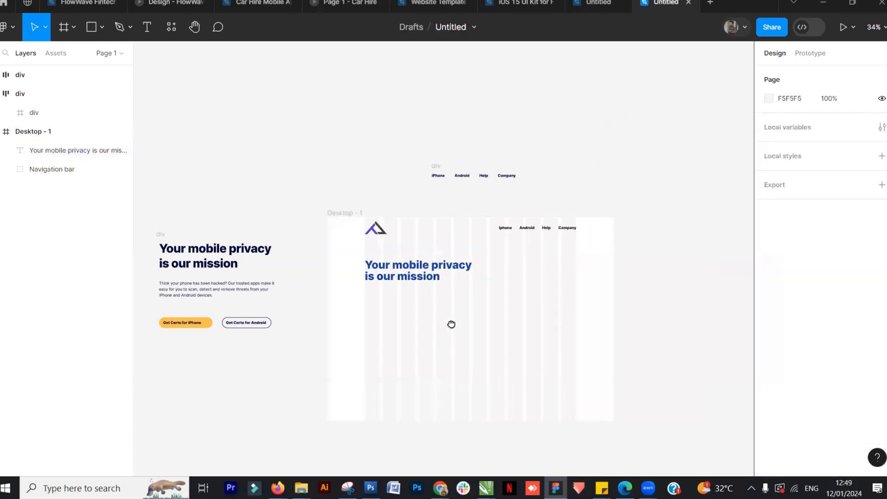
right_click(233, 294)
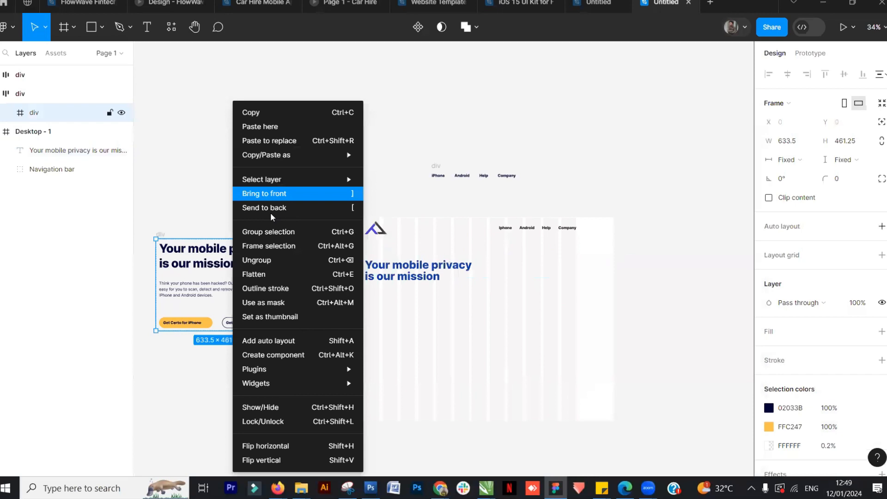
click(265, 261)
click(281, 232)
drag(325, 254, 222, 361)
drag(316, 264, 253, 160)
click(223, 366)
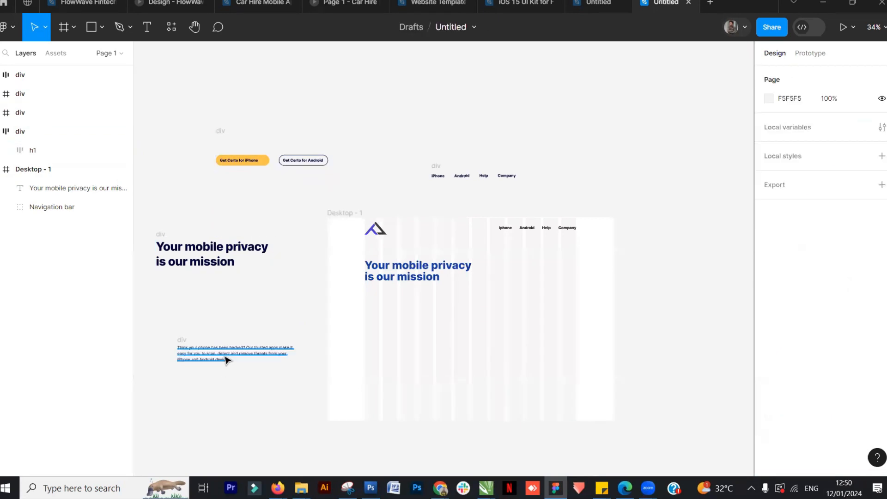
right_click(226, 360)
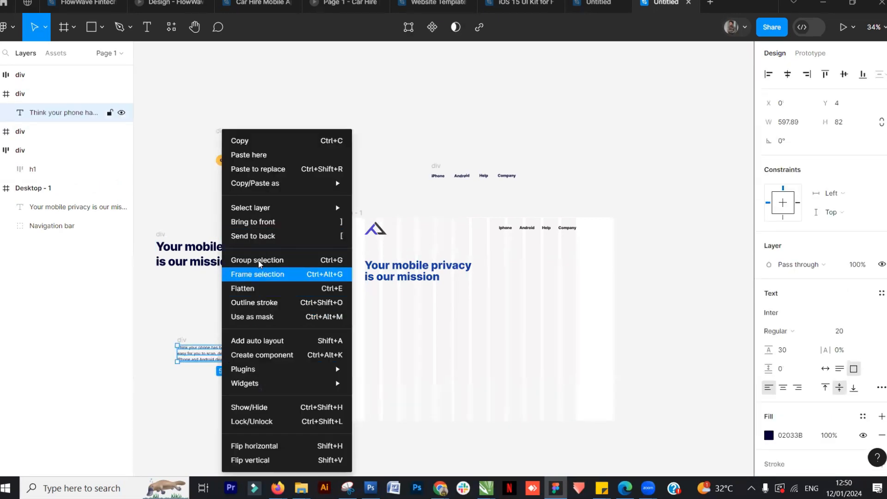
click(185, 310)
drag(215, 357, 245, 285)
drag(416, 269, 415, 296)
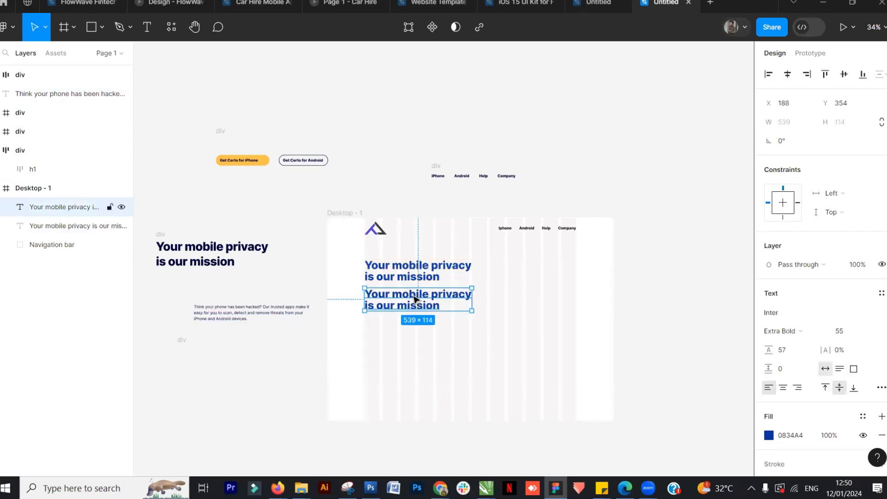
double_click(415, 297)
scroll(414, 293, up, 5)
key(BackSpace)
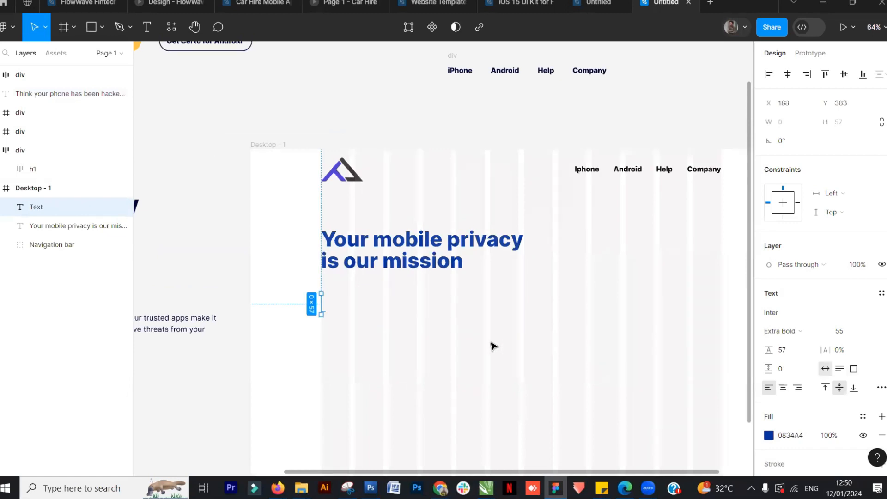
key(ctrl+z)
key(Escape)
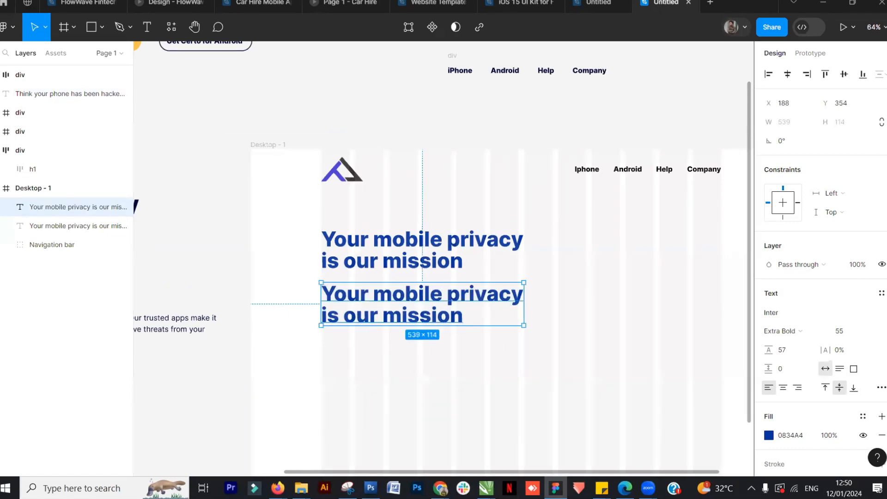
drag(432, 474, 277, 476)
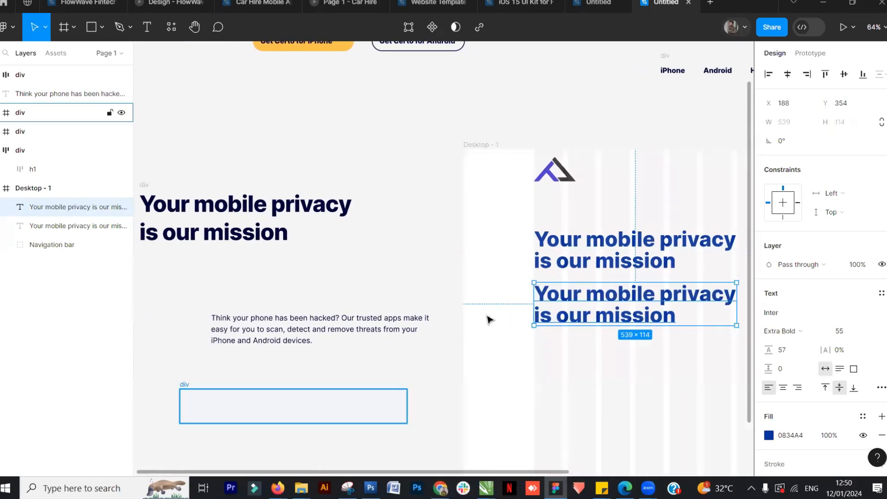
double_click(554, 299)
text(Think)
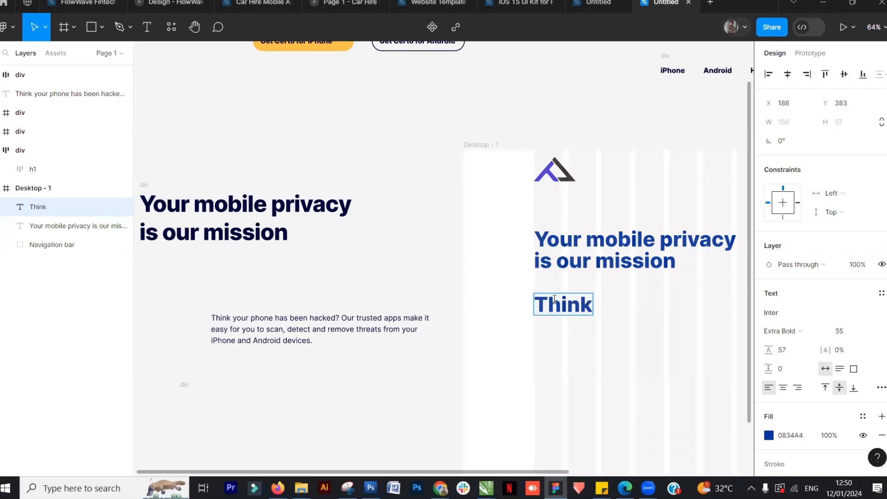
text( your your)
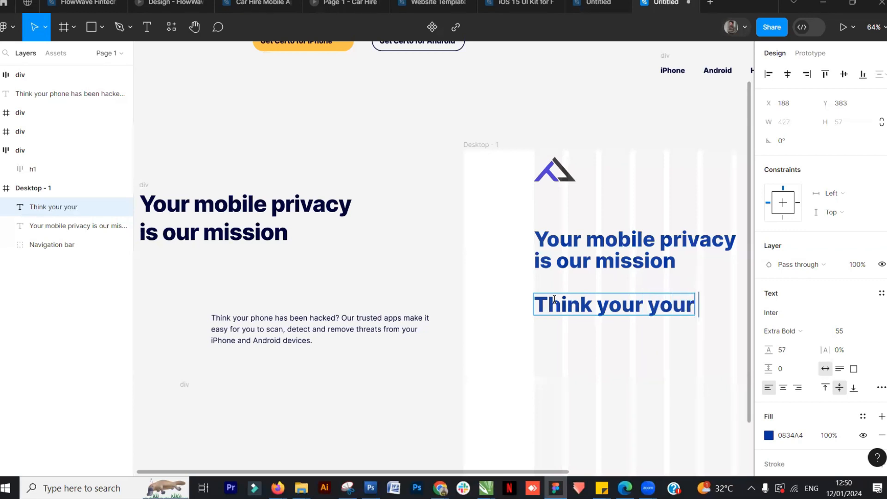
key(Escape)
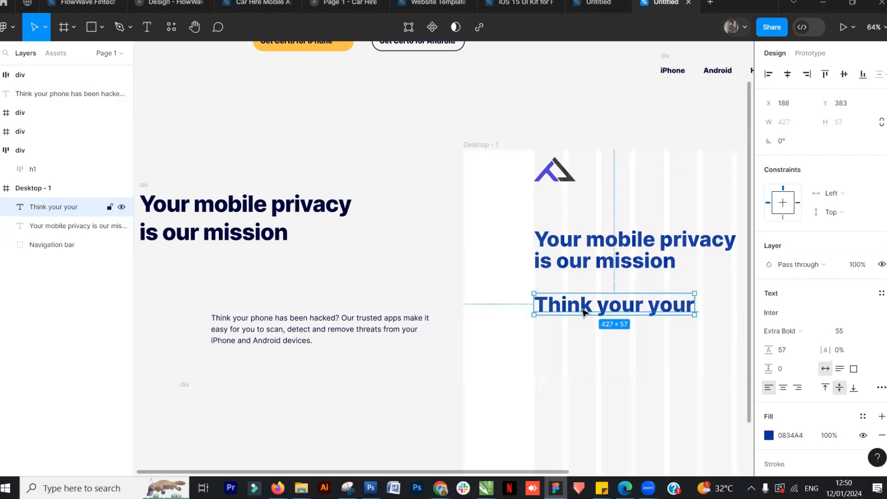
key(Delete)
Move the paragraph text into Desktop - 1, aligned just below the headline
drag(249, 325, 573, 302)
scroll(585, 319, down, 5)
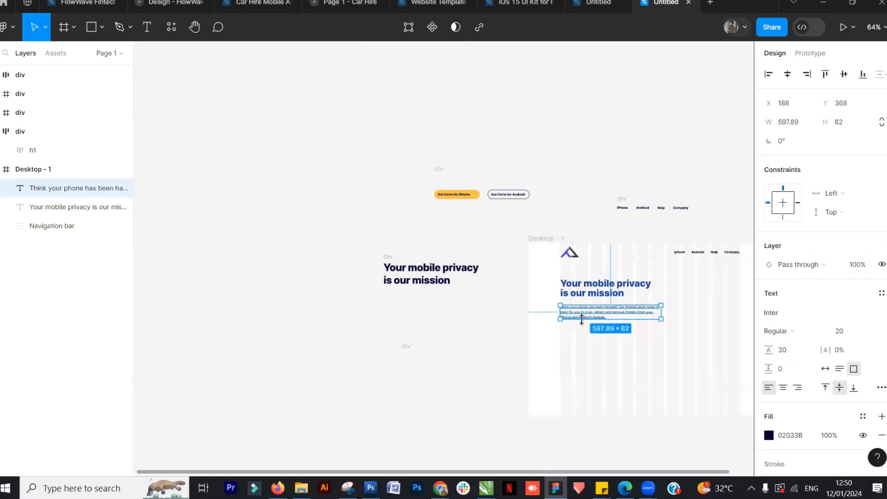
drag(499, 357, 303, 343)
scroll(352, 319, up, 6)
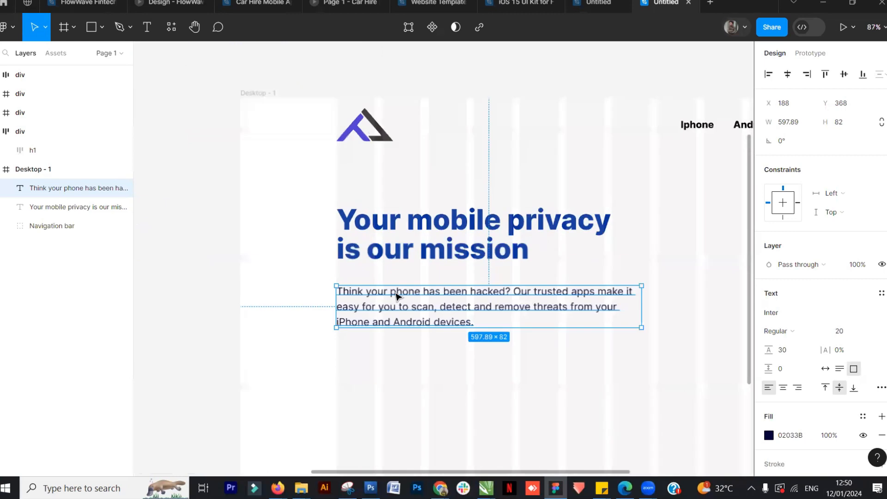
drag(408, 288, 403, 286)
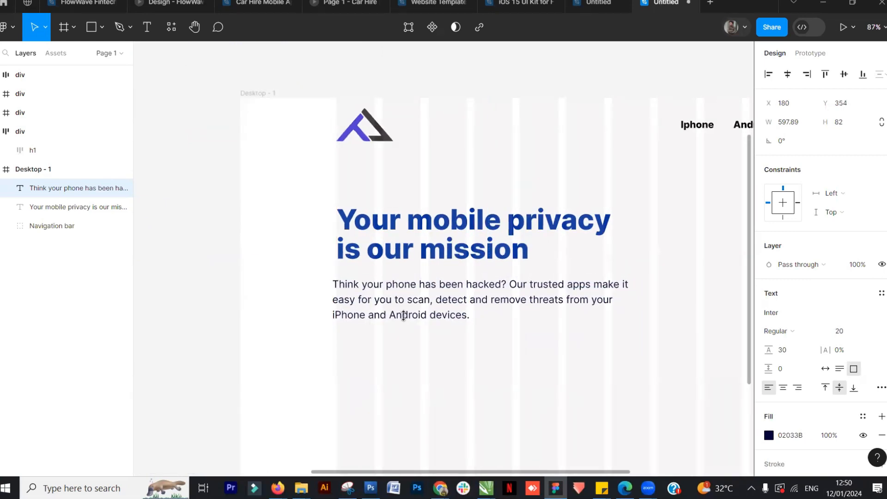
Compare the layout with the hero section in the reference design file
scroll(403, 315, down, 3)
click(471, 95)
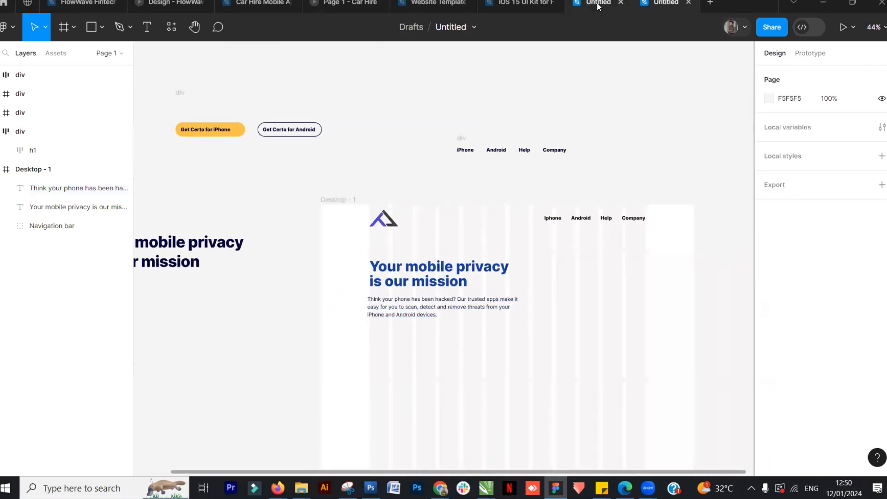
click(597, 6)
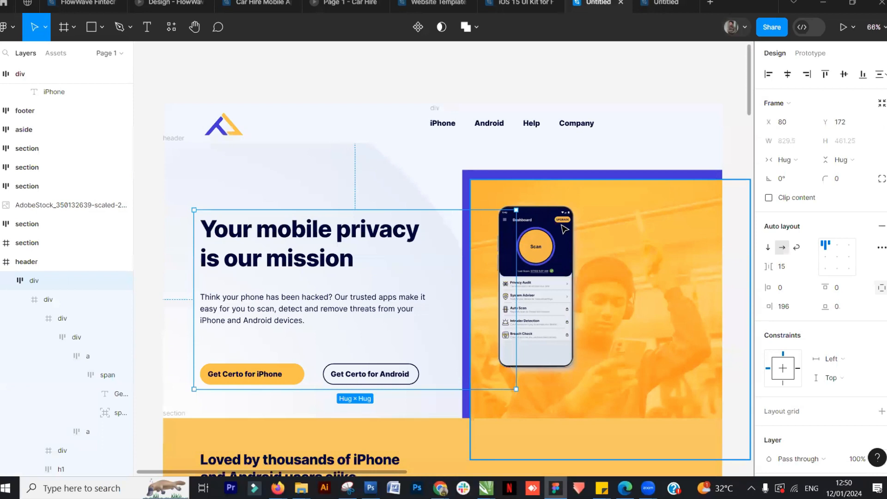
click(707, 88)
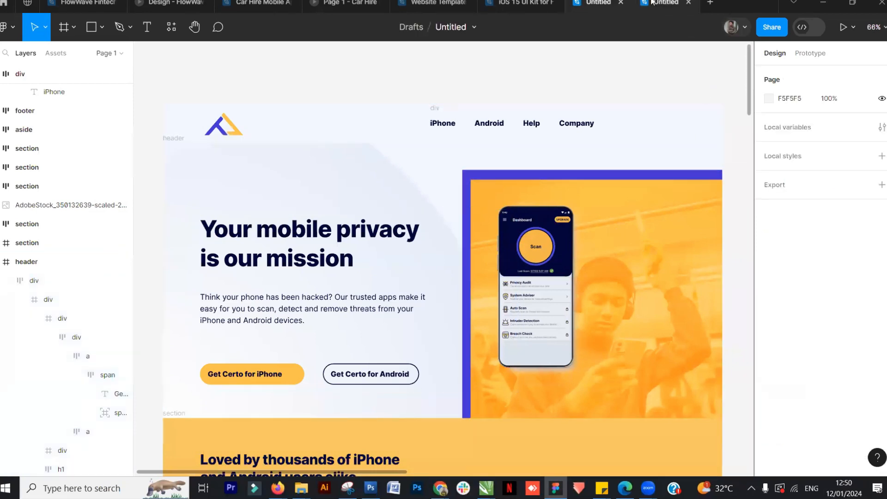
click(666, 4)
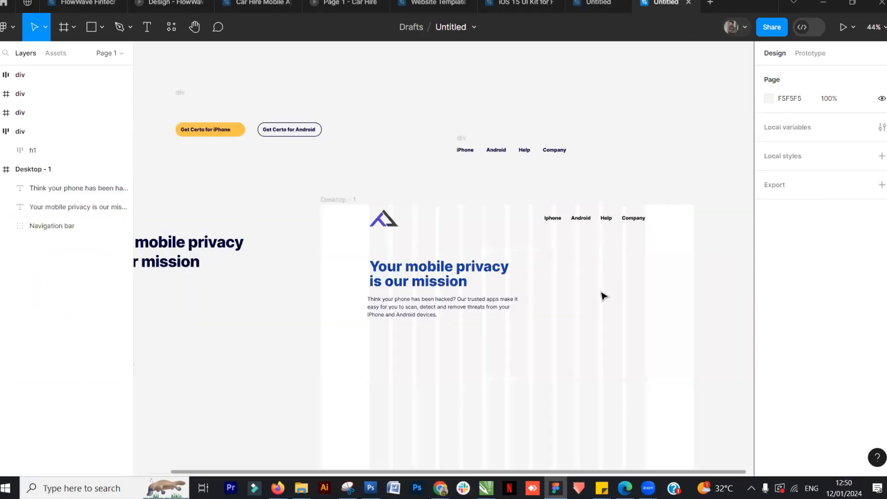
scroll(603, 296, down, 2)
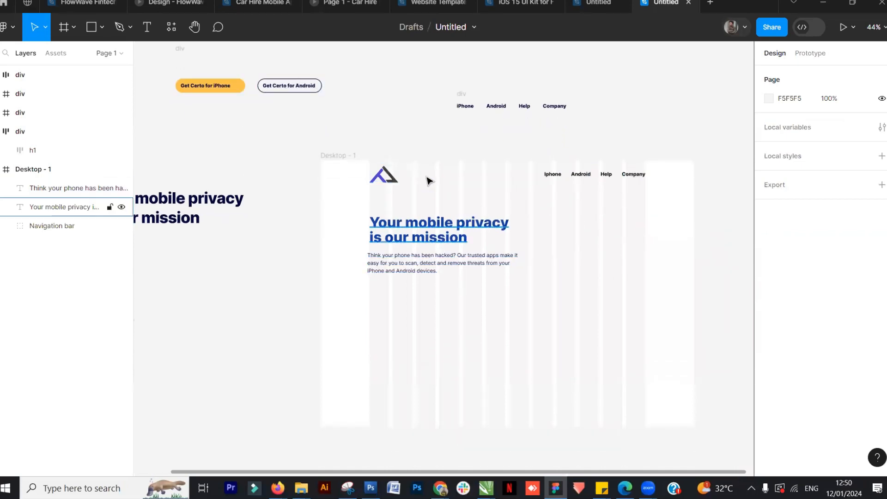
click(524, 209)
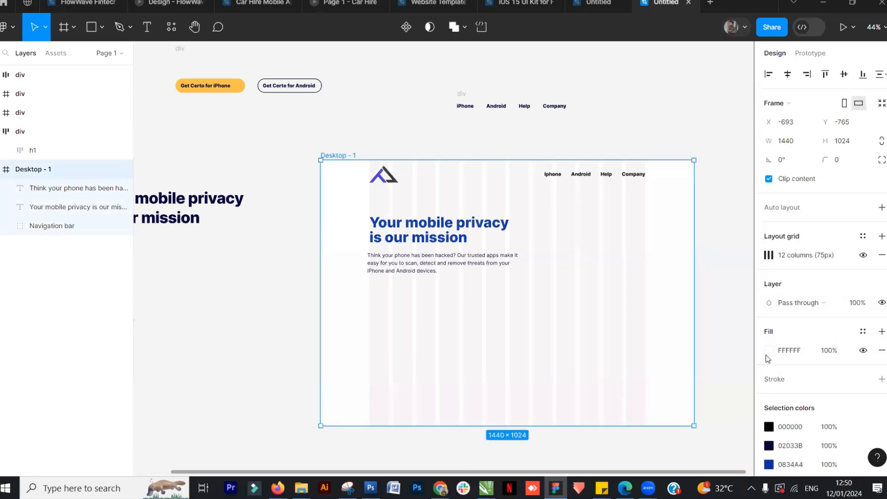
click(353, 143)
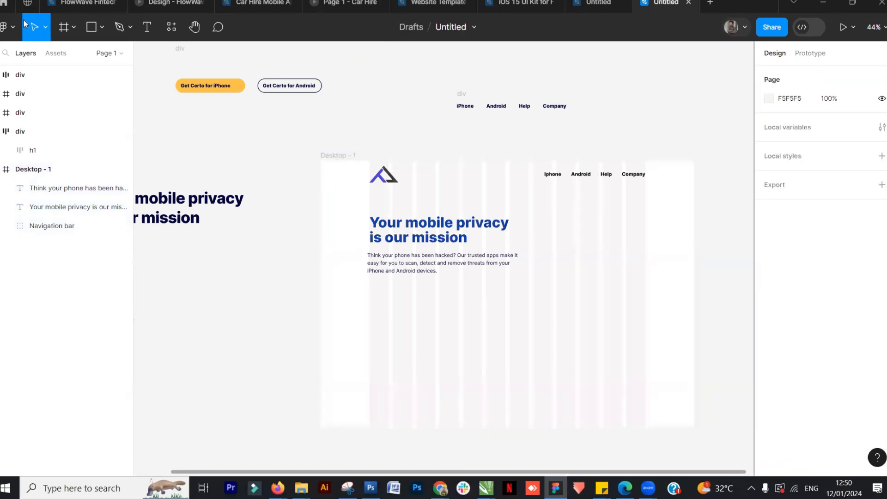
click(9, 28)
mouse_move(32, 82)
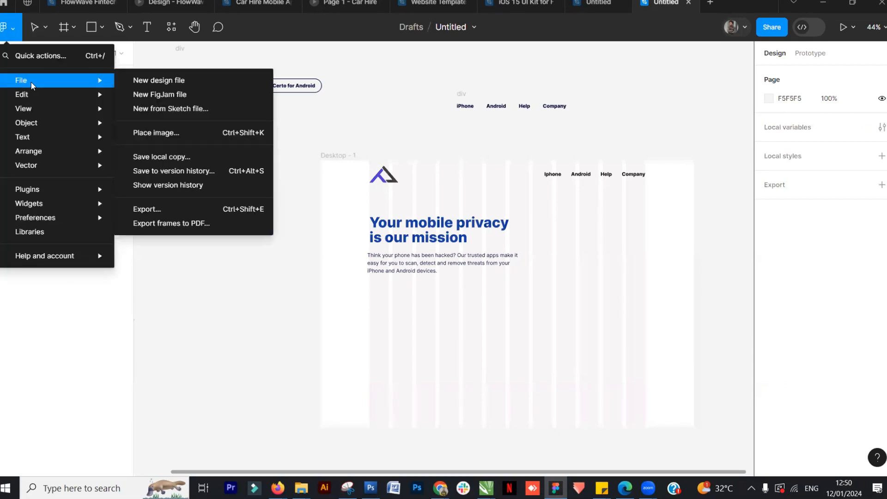
click(196, 132)
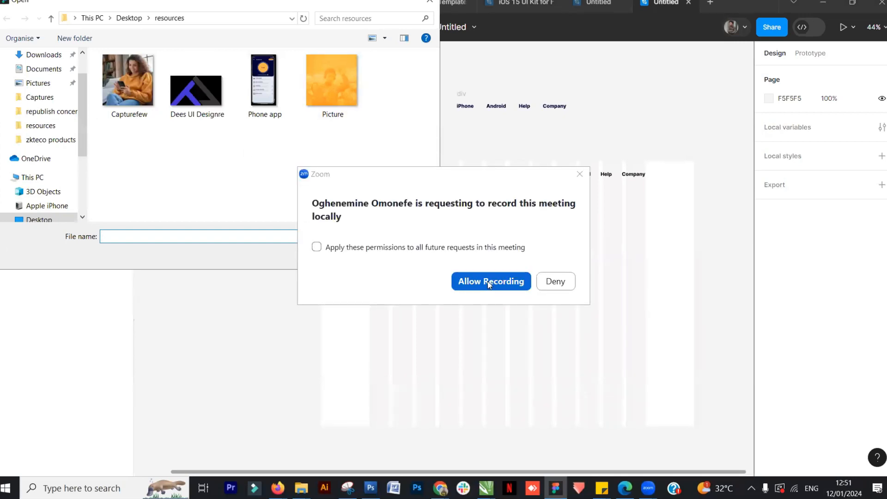
click(487, 280)
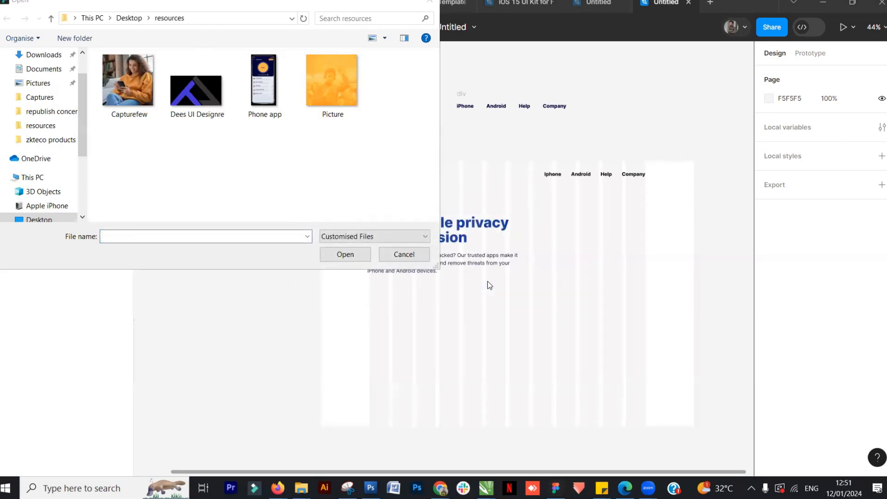
click(403, 252)
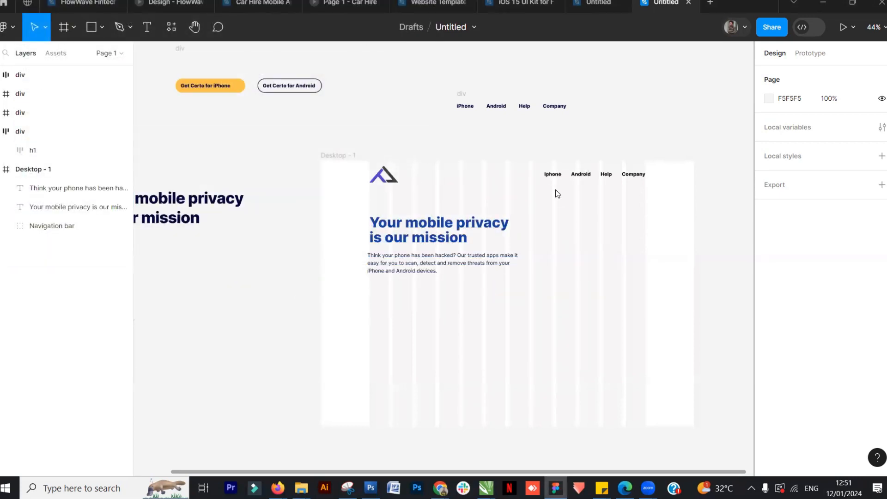
Draw a rectangle about 435 × 448 px to the right of the headline inside Desktop - 1
click(599, 3)
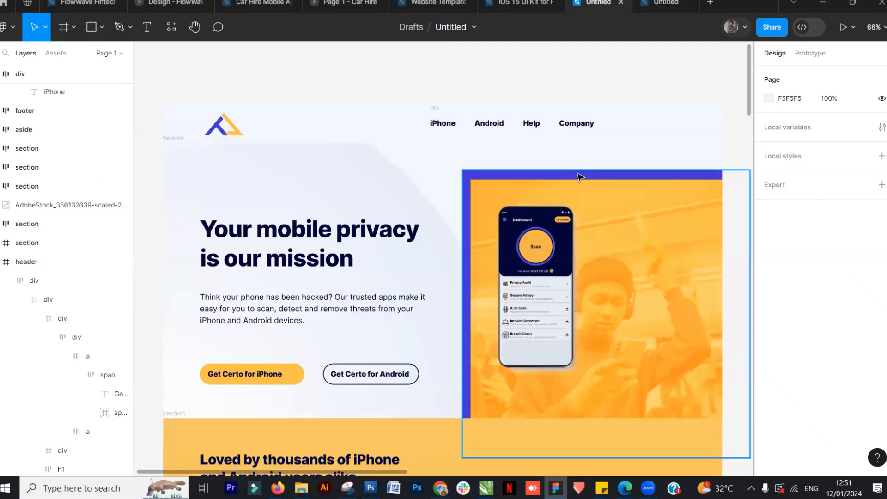
click(665, 3)
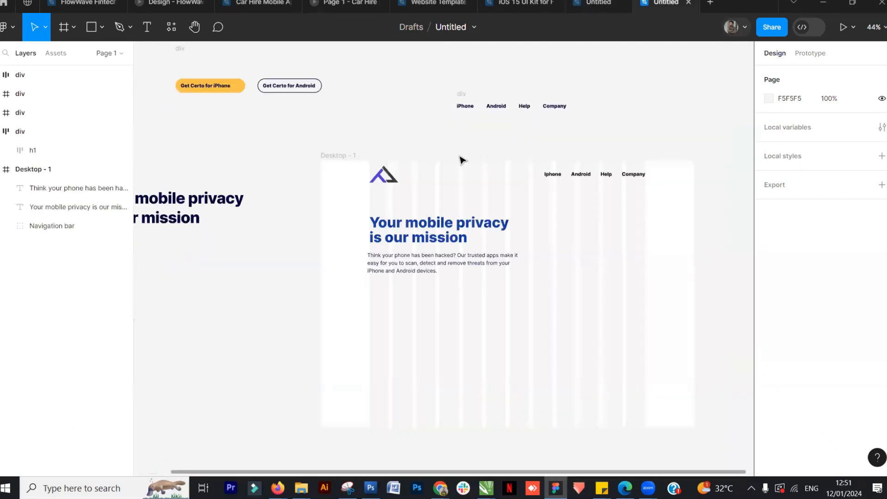
click(94, 28)
mouse_move(543, 198)
mouse_down()
mouse_move(661, 294)
mouse_move(653, 313)
mouse_move(646, 298)
mouse_move(646, 314)
mouse_move(618, 313)
mouse_up()
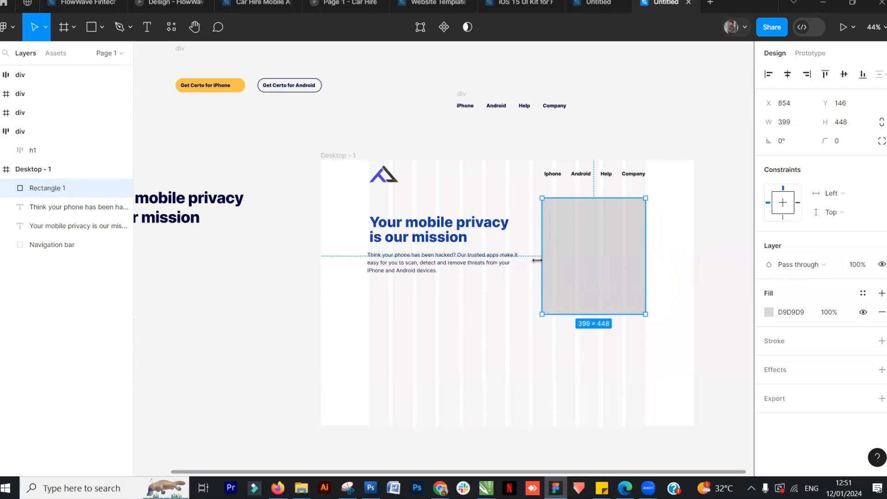
click(667, 147)
scroll(596, 226, up, 1)
scroll(596, 227, up, 5)
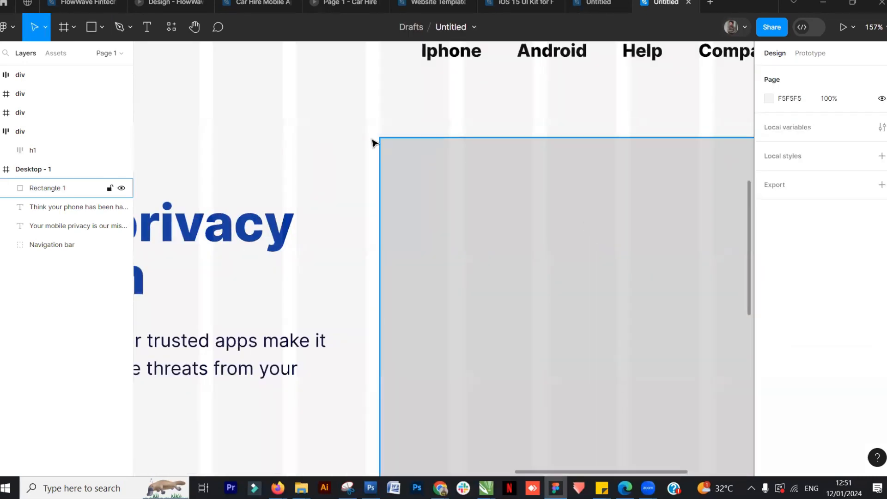
scroll(542, 216, down, 5)
click(556, 222)
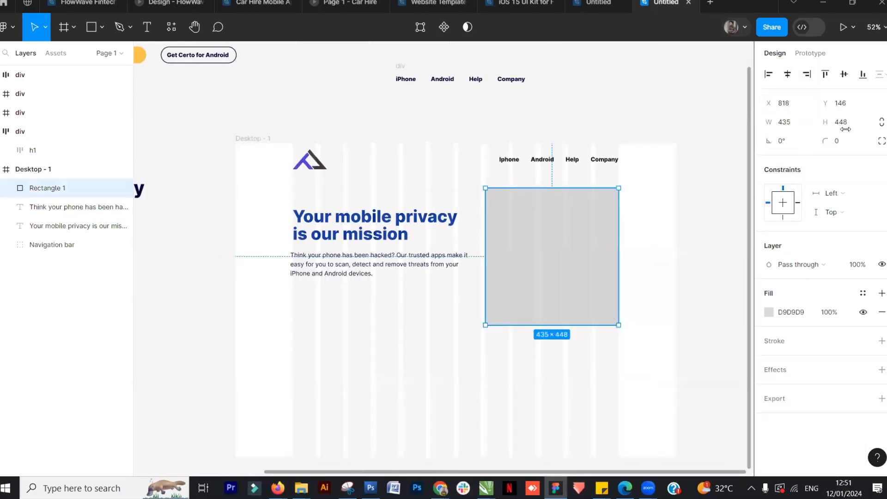
Round the rectangle's corners with a corner radius of 60
mouse_move(823, 142)
mouse_down()
mouse_move(866, 139)
mouse_move(819, 144)
mouse_up()
click(634, 123)
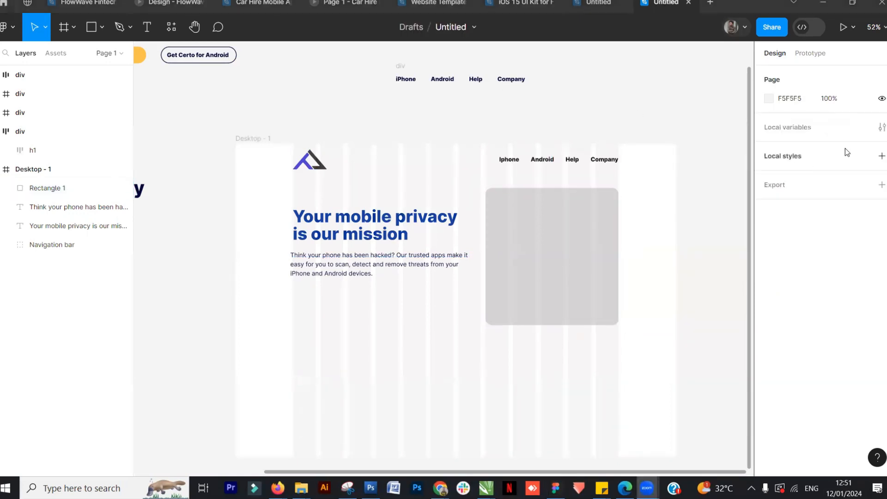
click(558, 245)
click(828, 143)
text(60)
key(Return)
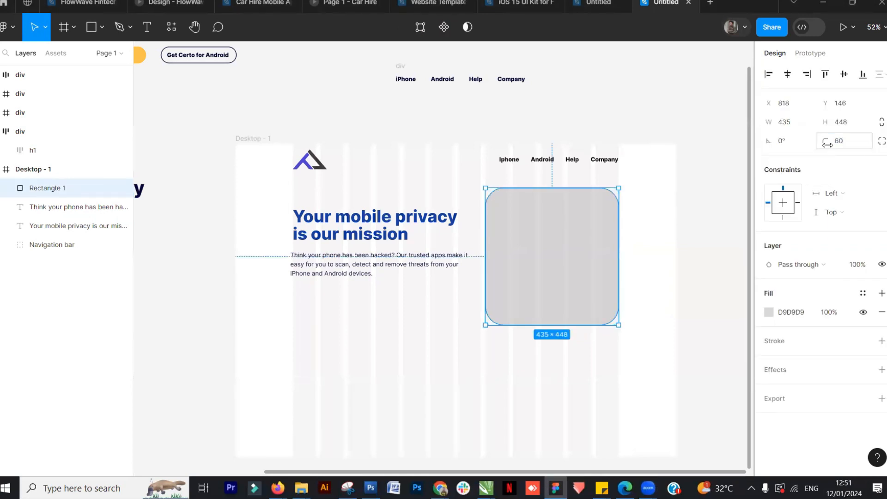
Set the rectangle's corner radius to 20
click(707, 200)
click(576, 265)
click(820, 141)
text(20)
key(Return)
Fill the rectangle with the blue document colour 0834A4
click(666, 245)
click(531, 247)
click(769, 312)
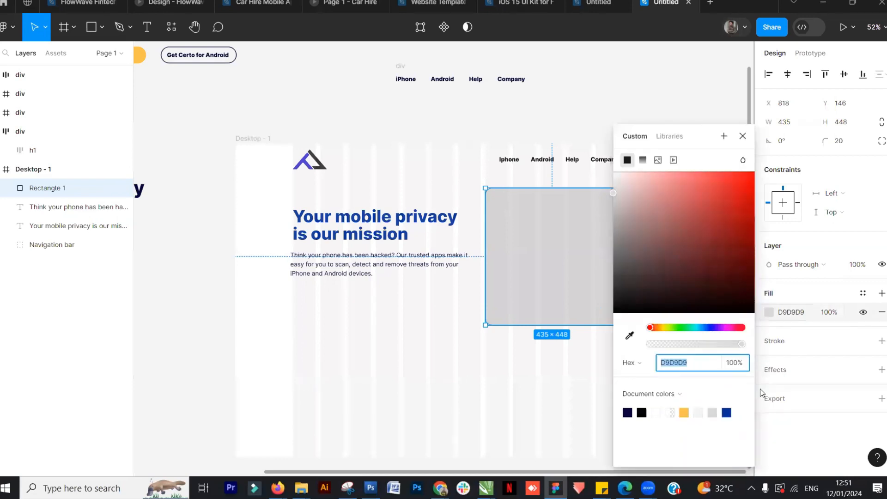
click(727, 412)
click(543, 120)
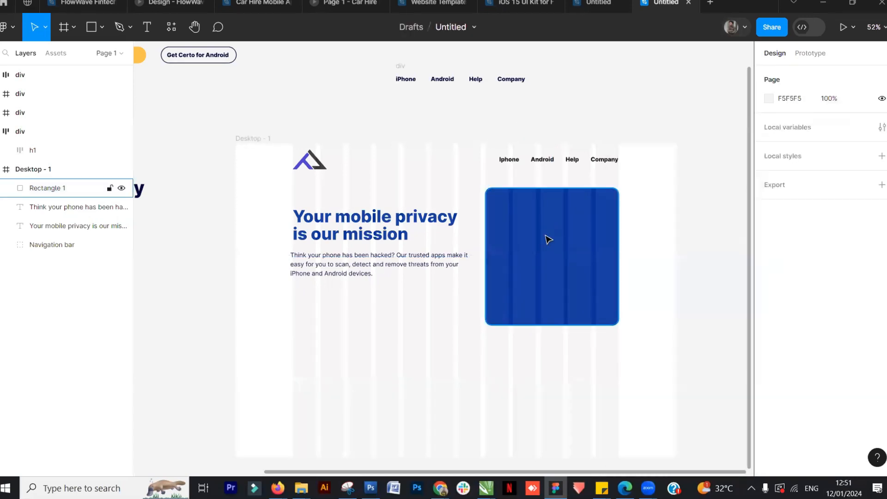
Inspect the image block in the reference design for comparison
click(612, 3)
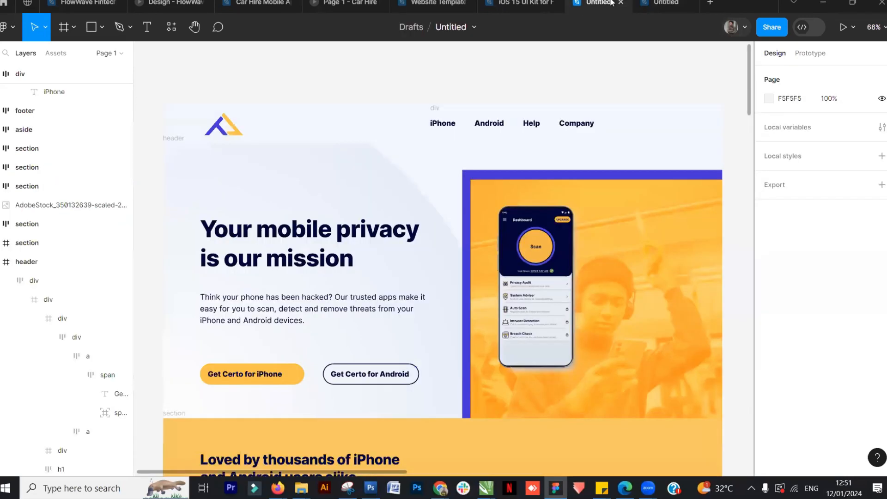
click(468, 186)
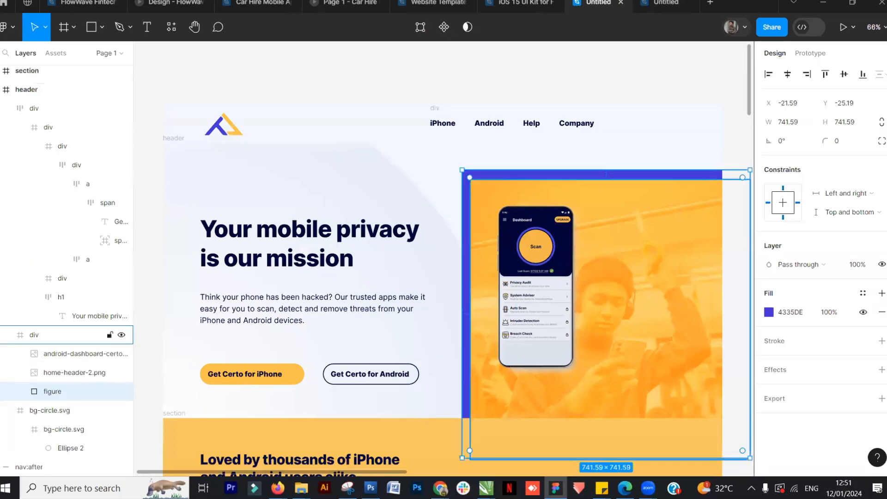
click(666, 2)
Reset the blue rectangle's corner radius to 0 for square corners
click(539, 220)
click(826, 140)
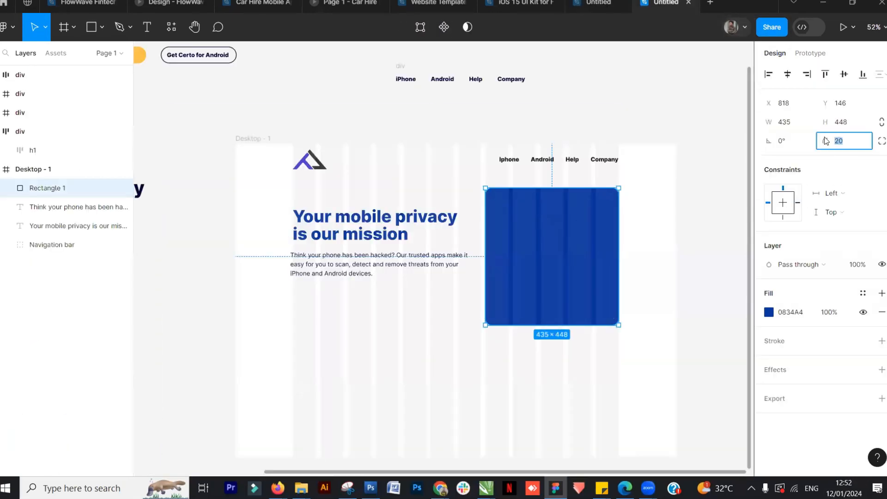
click(628, 143)
click(583, 226)
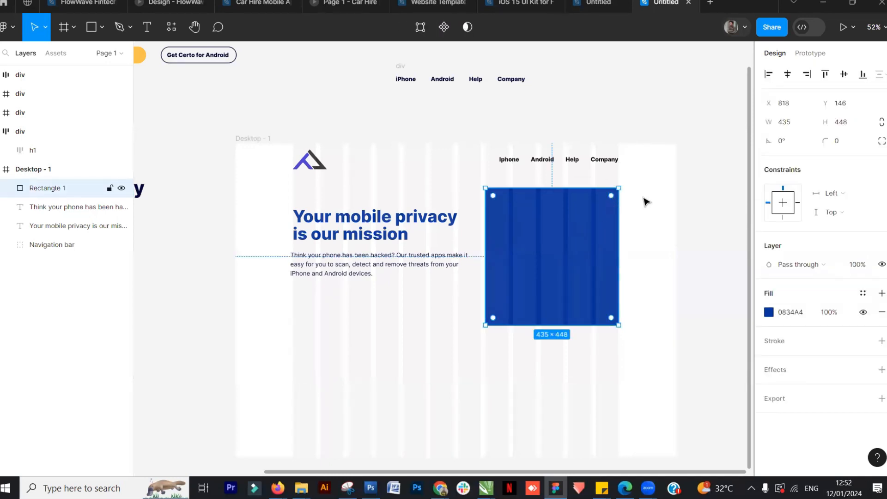
click(643, 212)
Duplicate the blue rectangle, placing the copy slightly lower over the original
click(598, 5)
click(666, 4)
click(568, 231)
drag(575, 234, 580, 236)
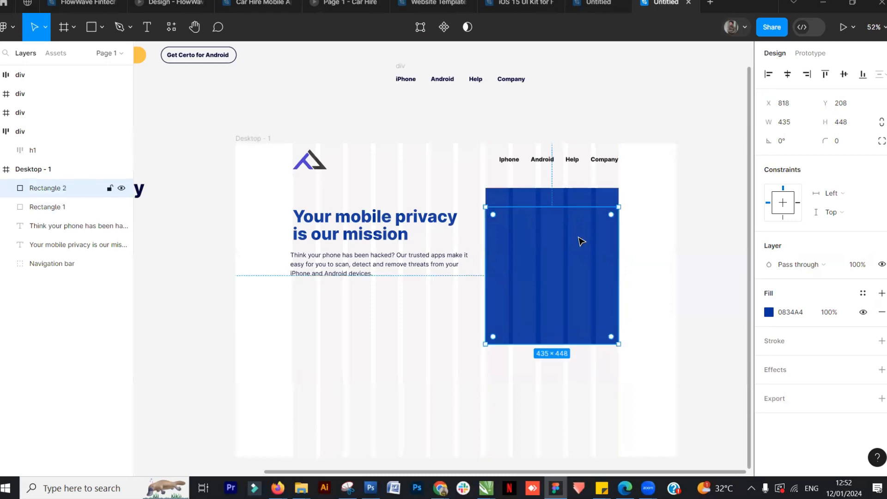
click(702, 216)
click(552, 265)
Examine how the image overlaps the blue block in the reference design
click(598, 3)
click(684, 193)
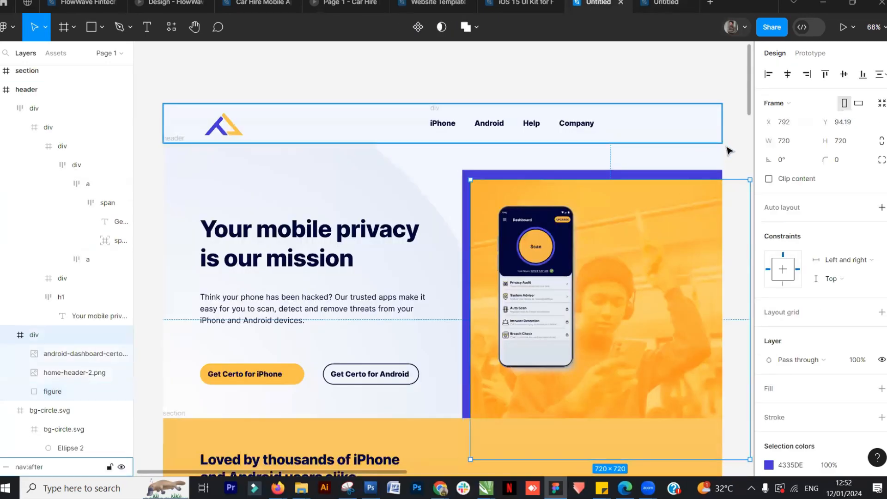
click(733, 149)
click(679, 238)
click(666, 3)
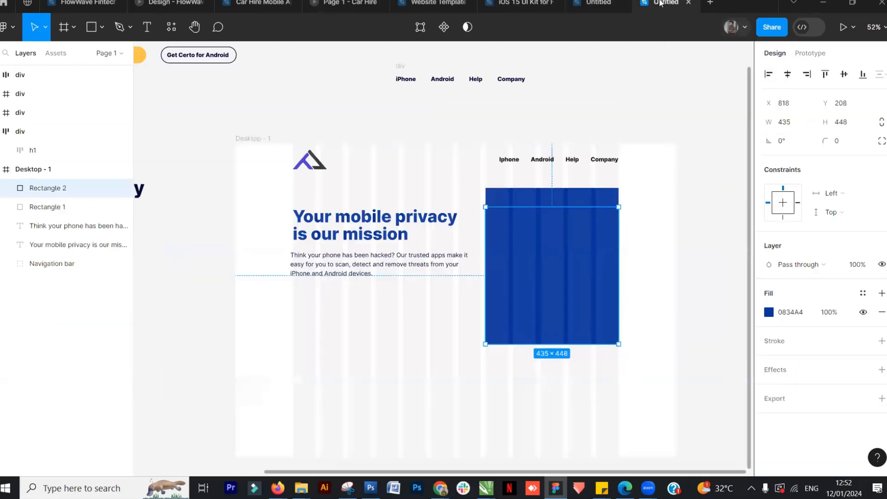
Replace the duplicate's fill with the image Picture from the resources folder
click(572, 255)
click(769, 313)
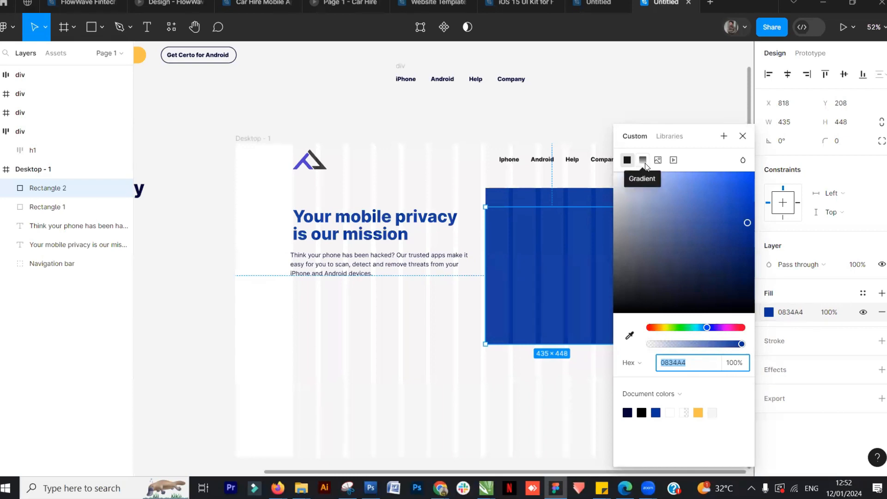
click(658, 160)
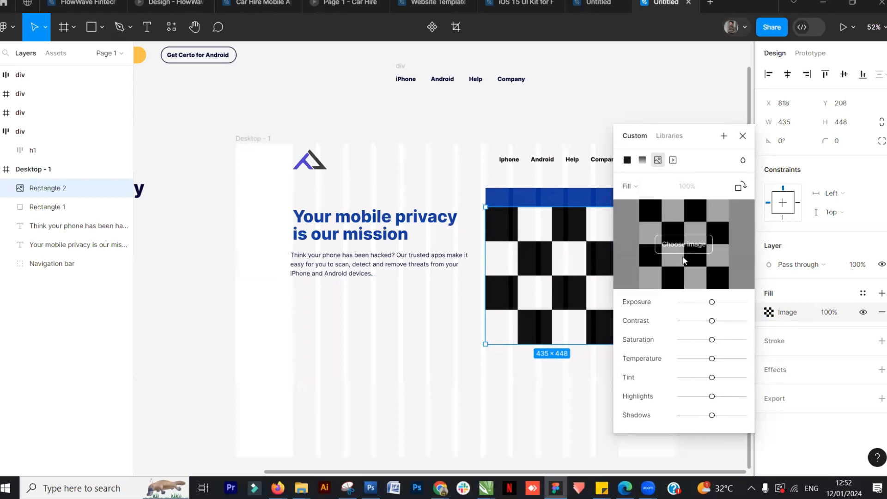
click(685, 245)
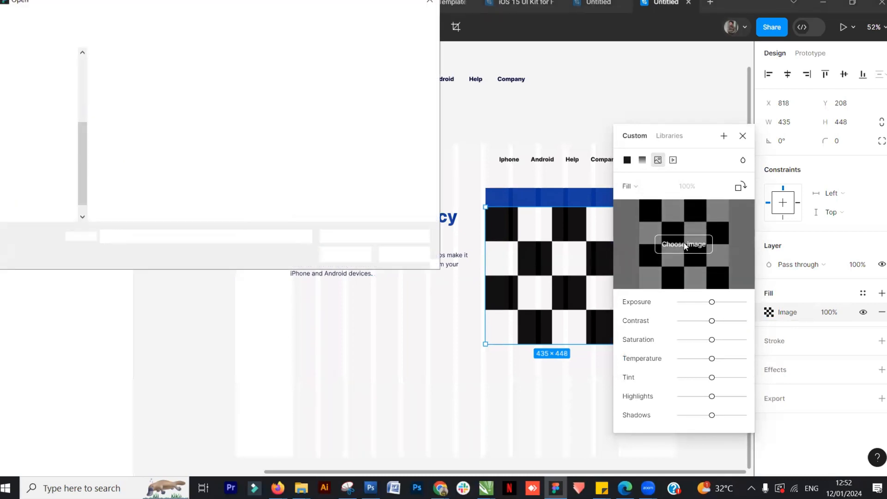
click(331, 97)
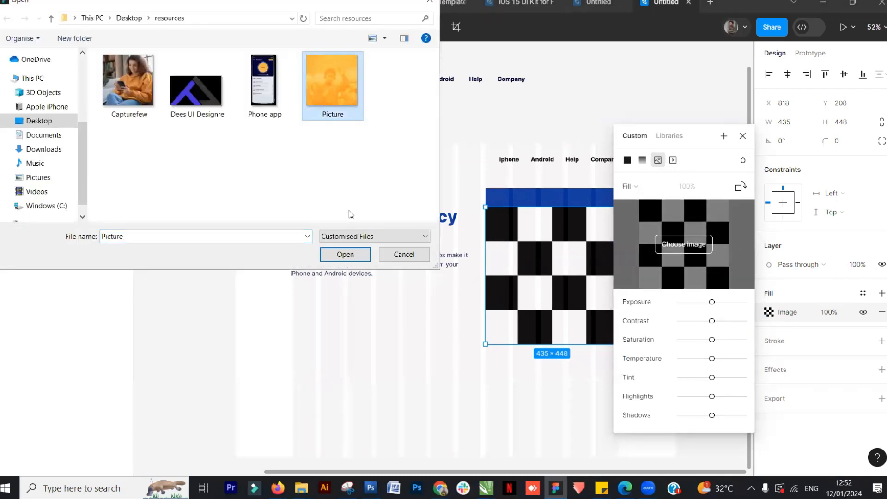
click(346, 254)
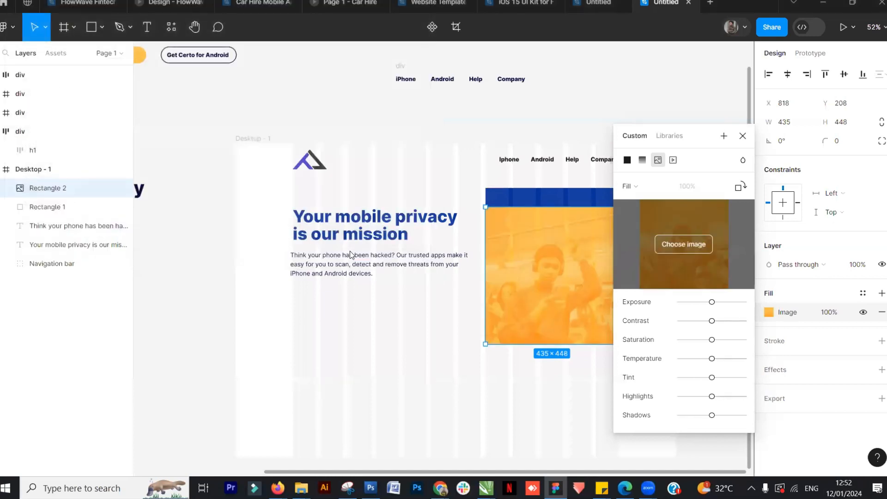
drag(701, 137, 746, 126)
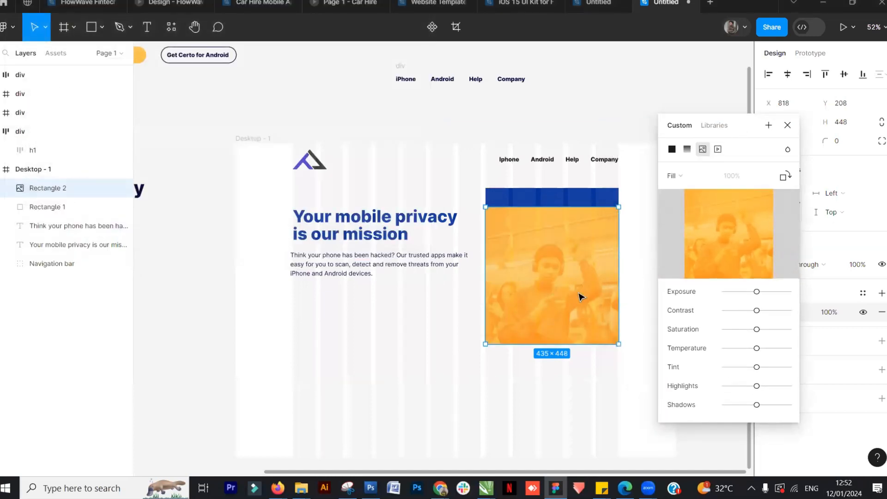
click(600, 228)
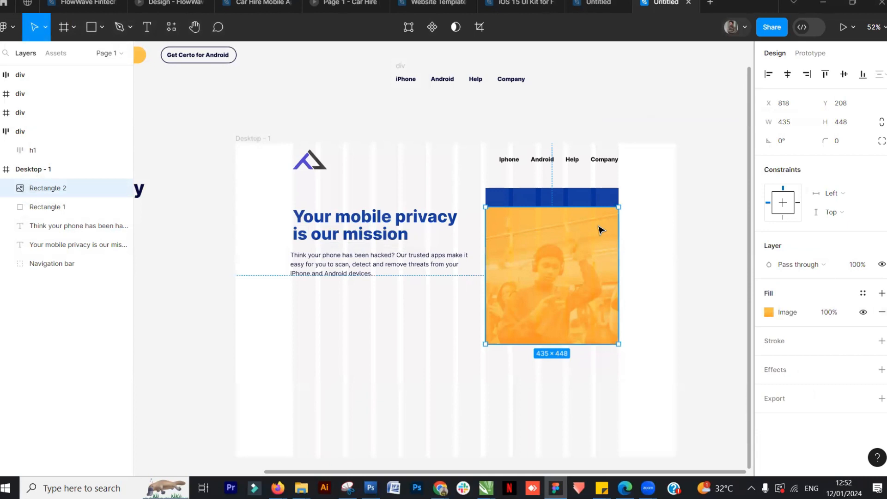
Offset the image rectangle about 19 px right and 25 px down from the blue rectangle
drag(562, 255, 570, 249)
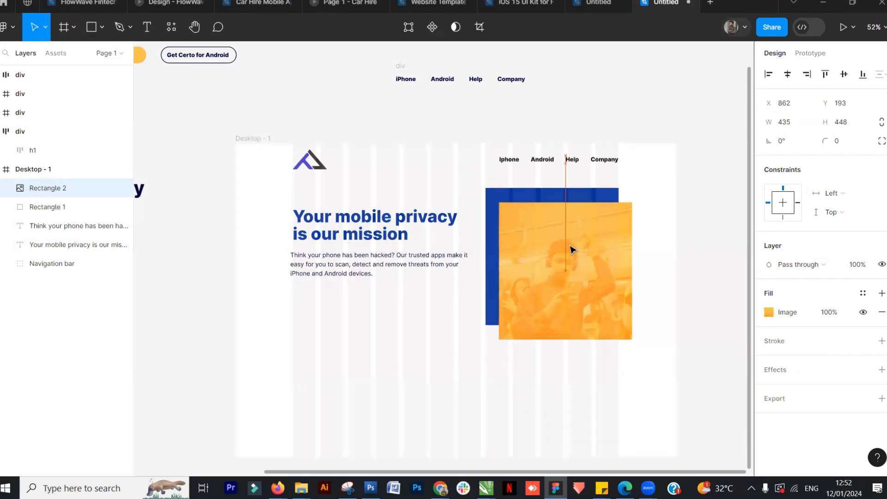
click(594, 3)
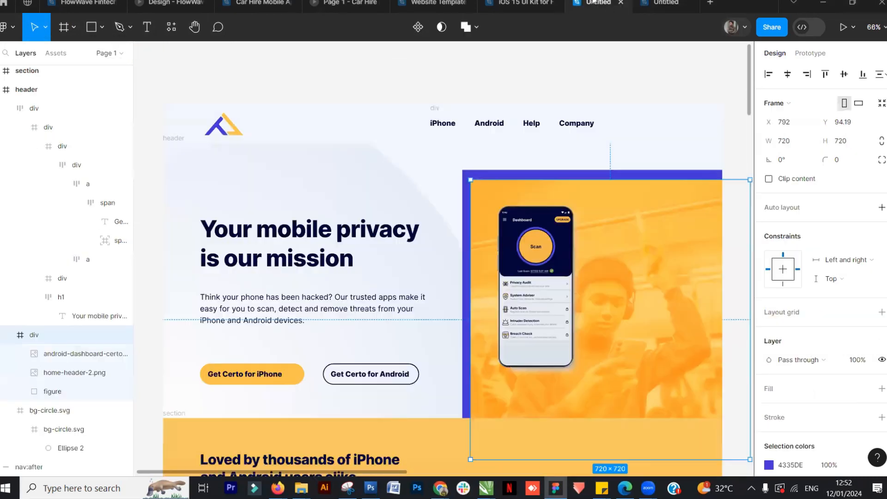
click(667, 5)
drag(546, 248, 541, 246)
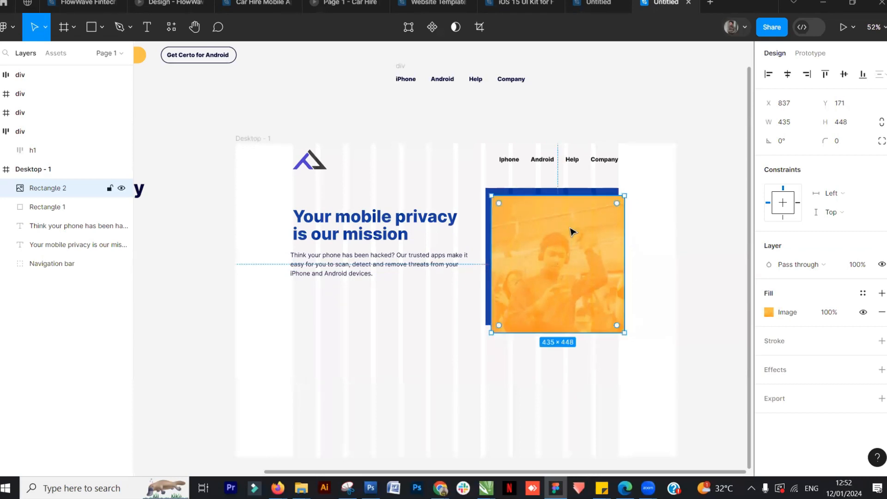
Select the blue and image rectangles together and scale them down to about 331 × 340 px
scroll(569, 229, up, 3)
shift+click(640, 168)
drag(623, 165, 628, 165)
scroll(630, 176, down, 3)
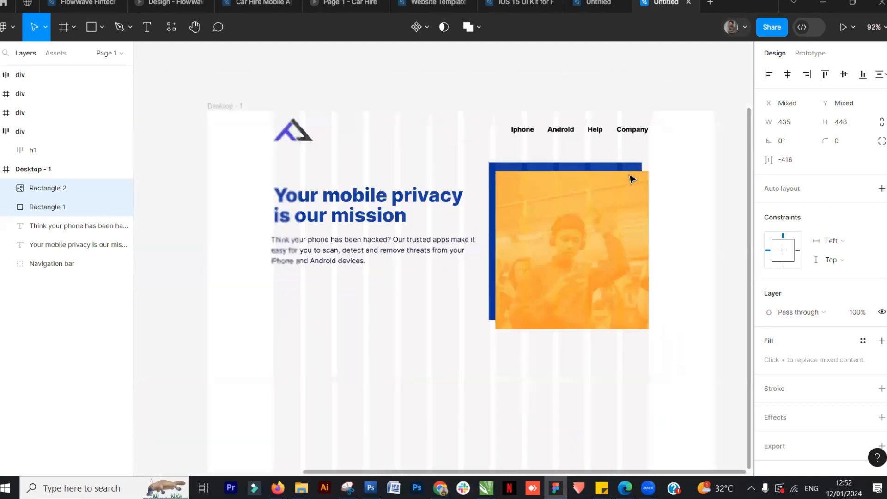
scroll(631, 179, down, 5)
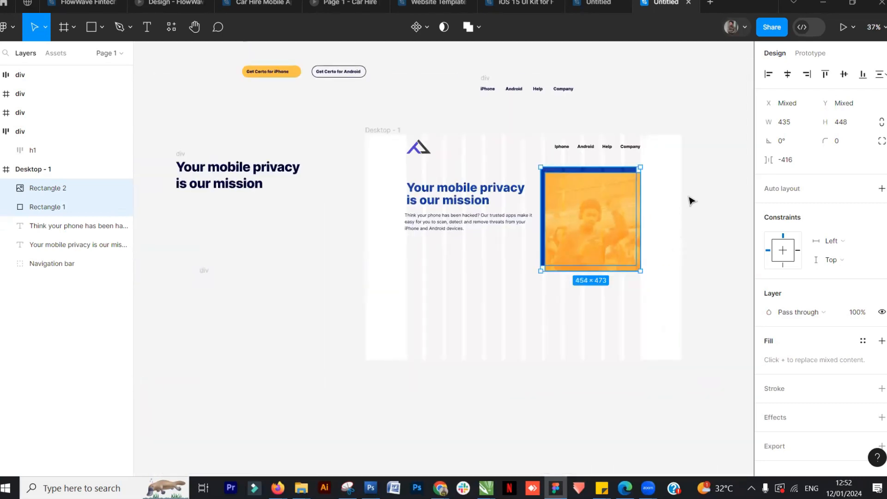
click(515, 280)
scroll(515, 279, up, 3)
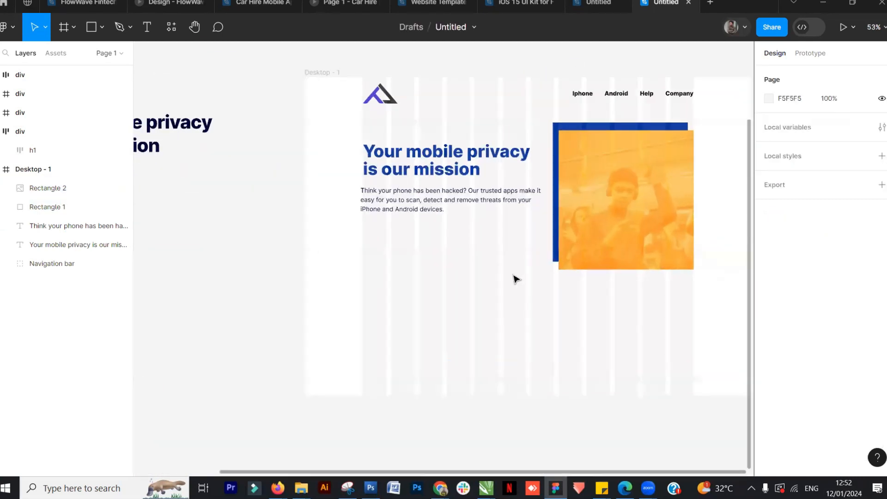
click(599, 121)
shift+click(680, 269)
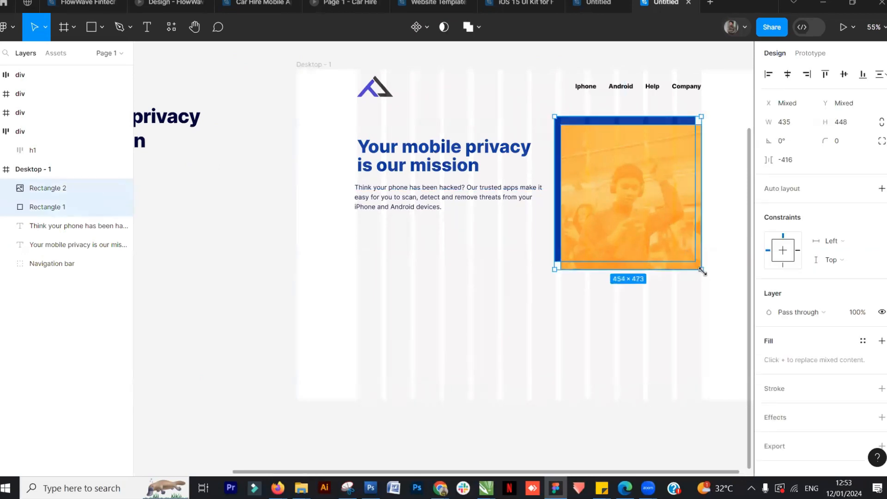
drag(702, 272, 666, 232)
Compare with the reference, then move both rectangles right so they line up with the navigation's right edge
click(593, 4)
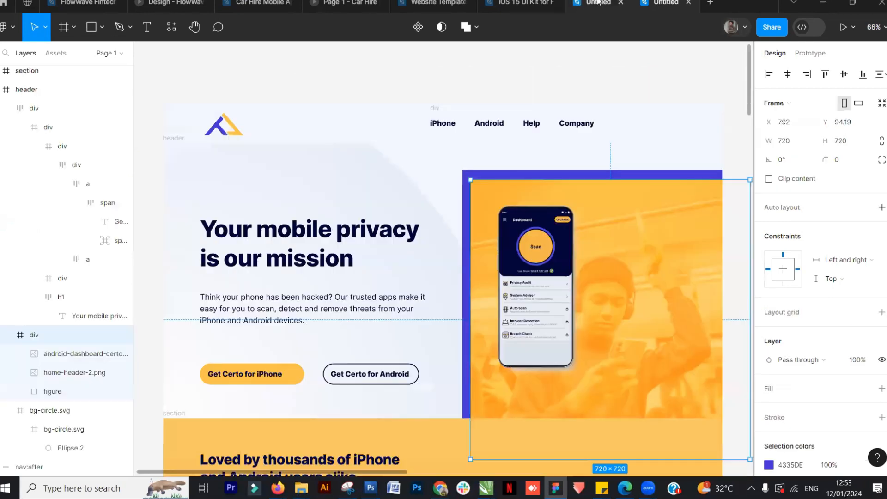
click(676, 4)
drag(617, 200, 651, 202)
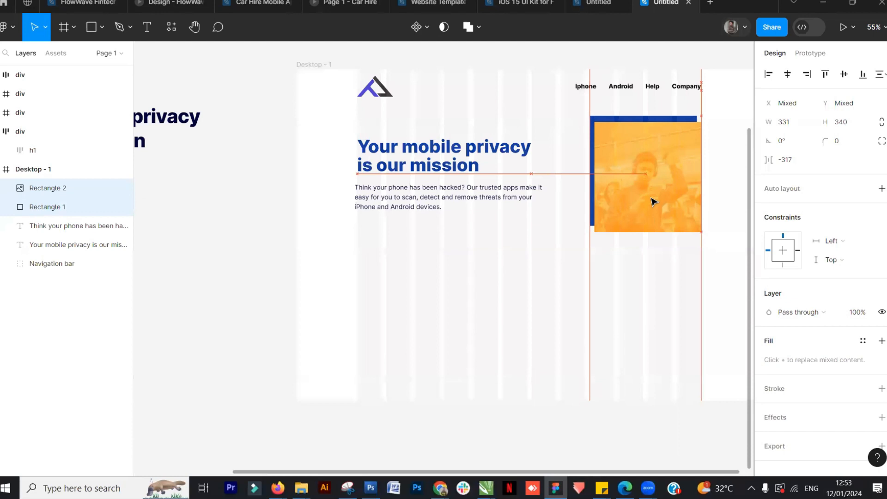
click(714, 175)
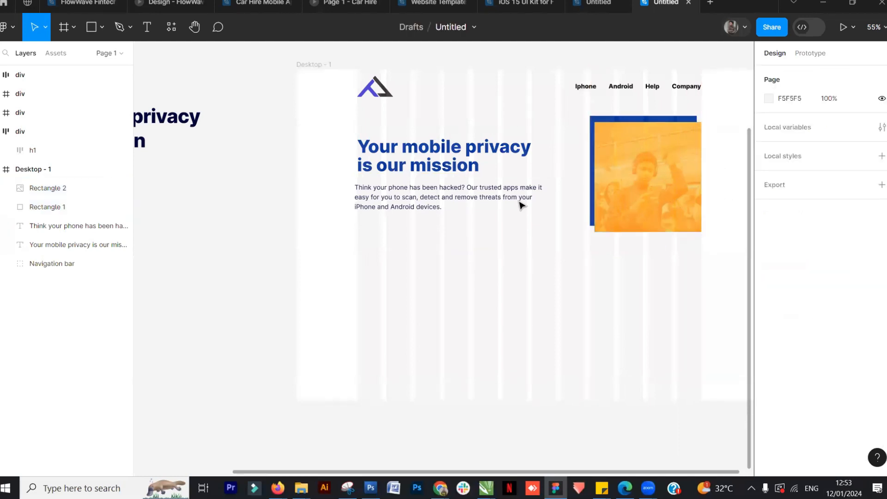
Place the image Phone app from the resources folder onto the canvas
click(601, 7)
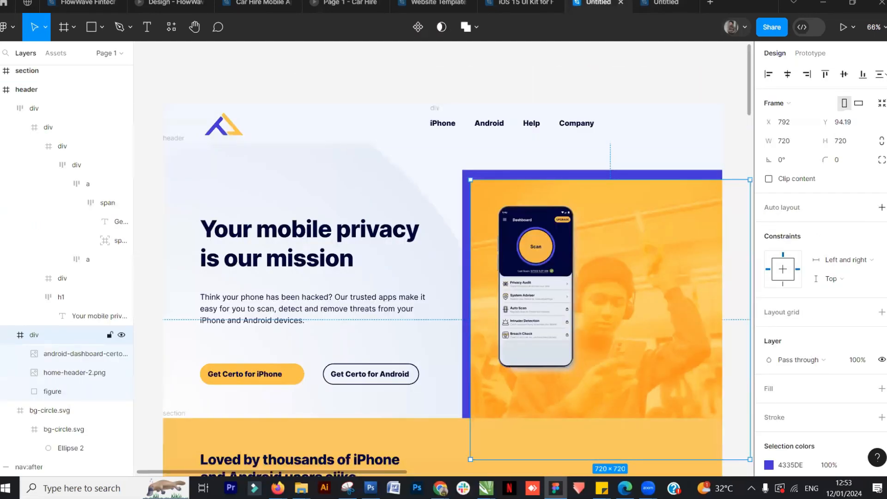
click(662, 7)
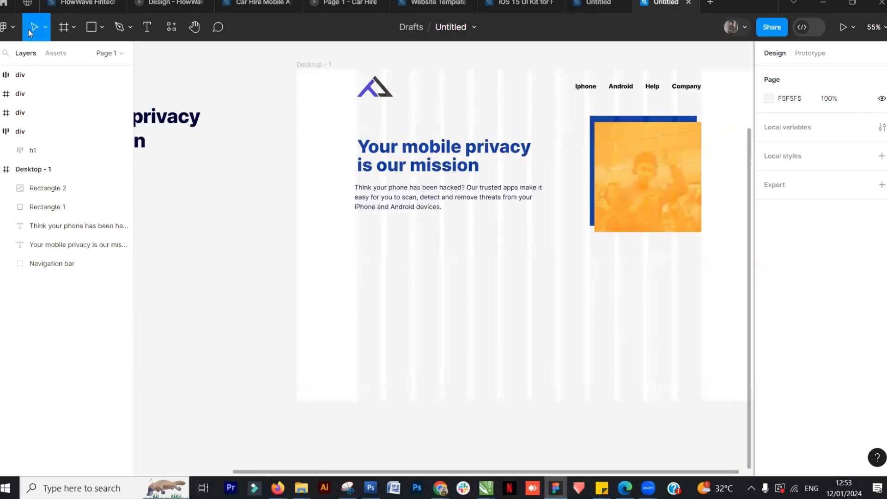
click(15, 28)
mouse_move(51, 77)
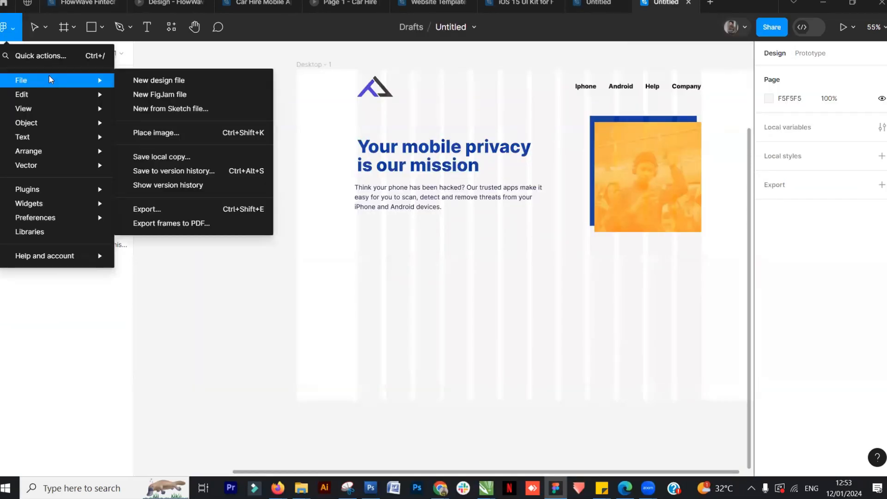
click(162, 133)
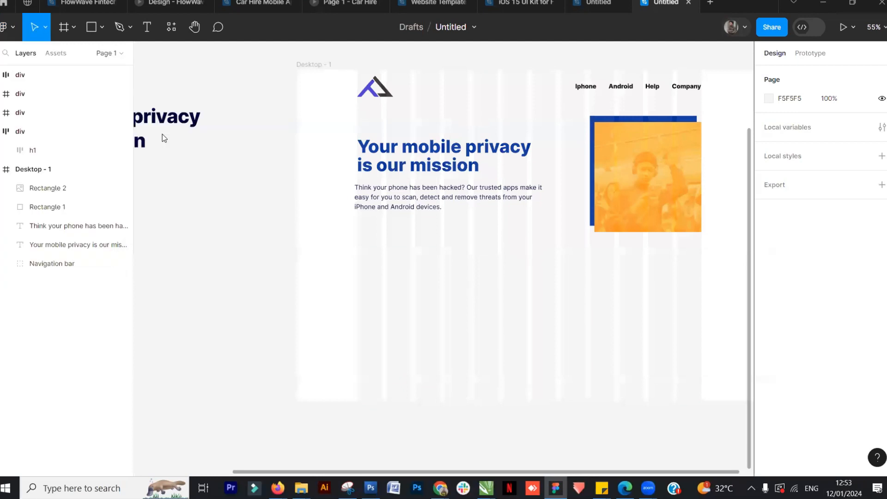
click(260, 79)
click(342, 254)
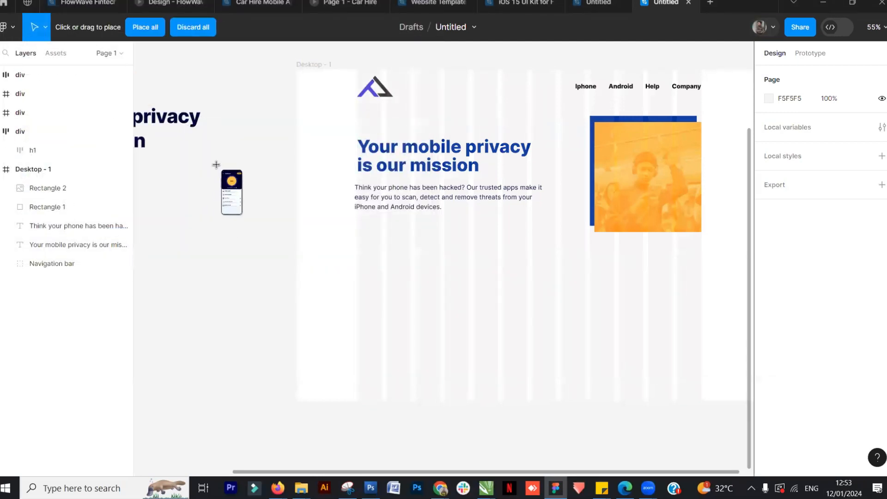
click(217, 166)
Move the phone image onto the orange hero image near its left edge, sized about 119 × 243 px
drag(304, 277, 331, 325)
click(190, 273)
click(253, 260)
drag(268, 296, 639, 199)
drag(695, 291, 624, 113)
drag(602, 110, 614, 168)
drag(633, 197, 637, 206)
drag(629, 171, 626, 175)
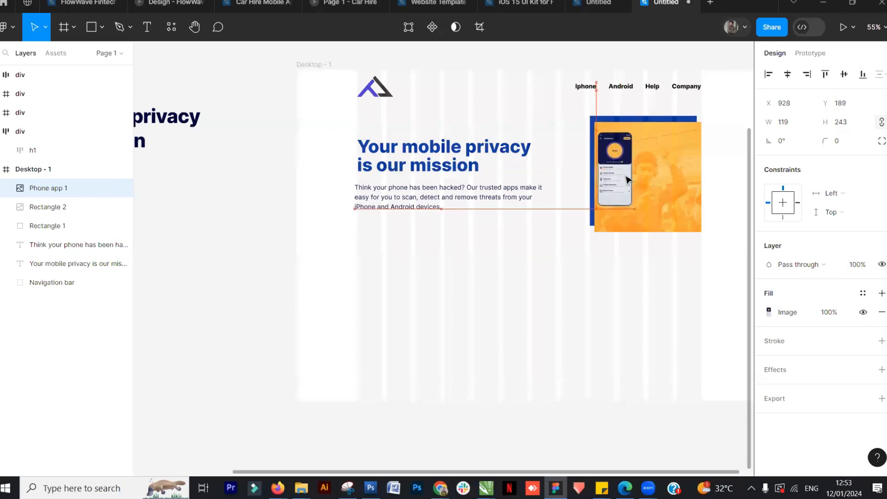
scroll(626, 183, up, 4)
scroll(624, 189, down, 3)
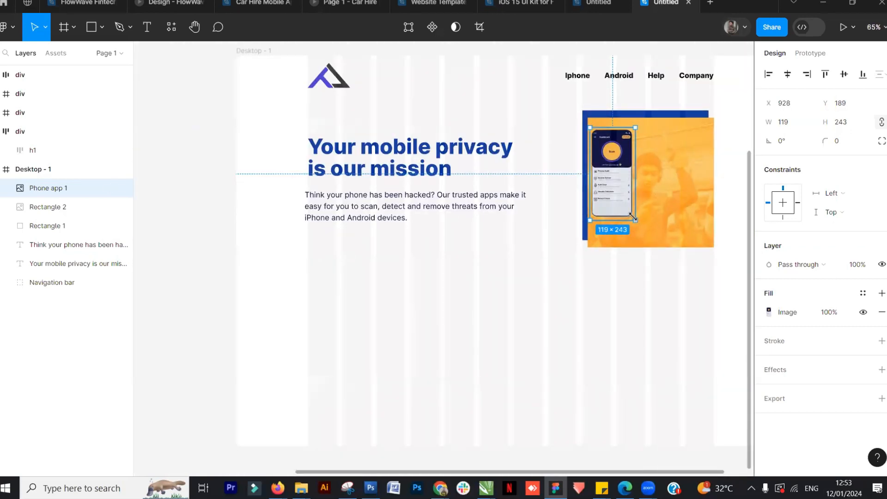
drag(634, 216, 626, 205)
Enlarge the blue and image rectangles together to about 429 × 446 px
click(46, 207)
shift+click(46, 225)
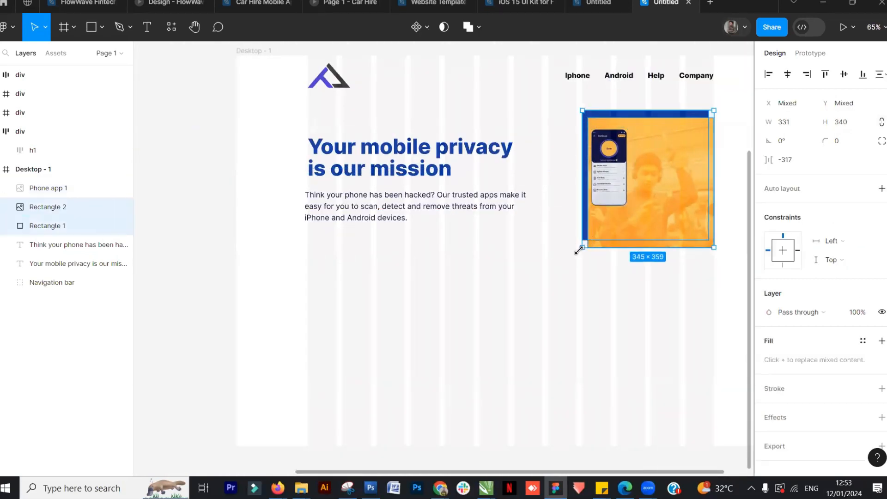
drag(581, 249, 551, 281)
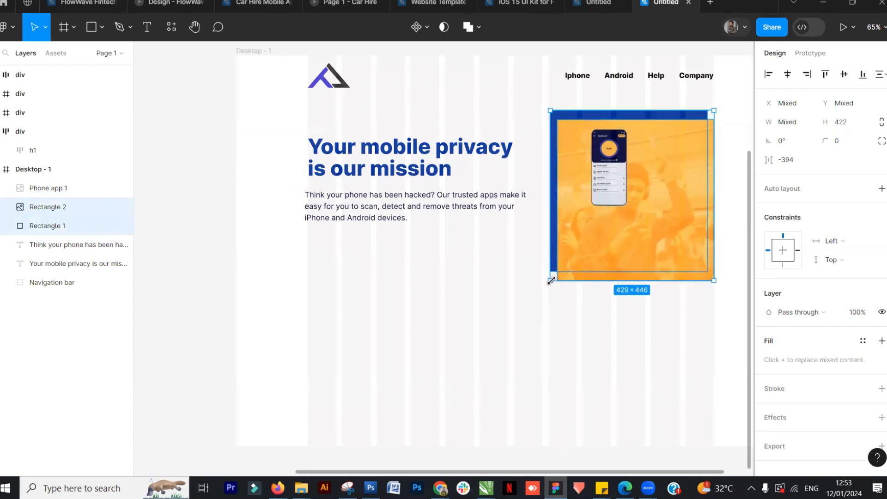
Resize the phone image to about 141 × 289 px and reposition it over the hero image
mouse_move(609, 190)
mouse_down()
mouse_move(584, 190)
mouse_move(619, 226)
mouse_move(602, 172)
mouse_move(601, 180)
mouse_up()
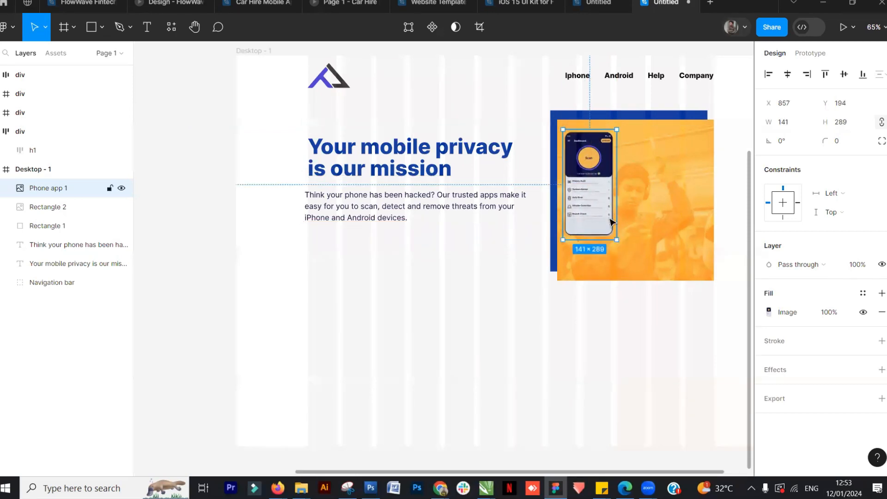
drag(615, 240, 612, 229)
click(467, 333)
scroll(468, 333, down, 3)
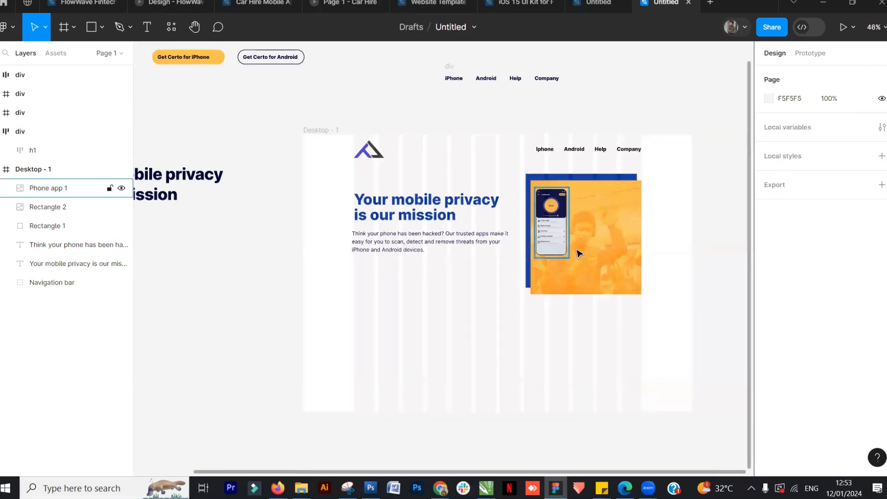
Examine the hero buttons in the reference design
click(594, 3)
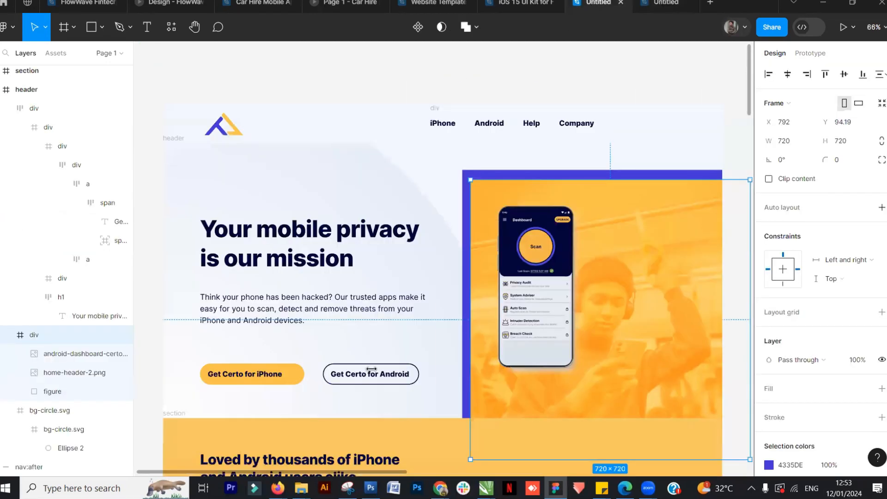
scroll(229, 375, down, 2)
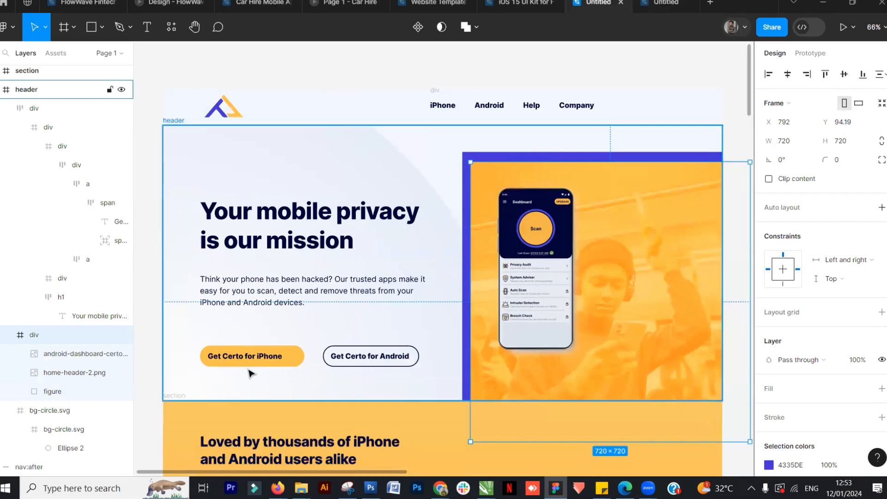
scroll(245, 365, down, 4)
scroll(250, 368, down, 1)
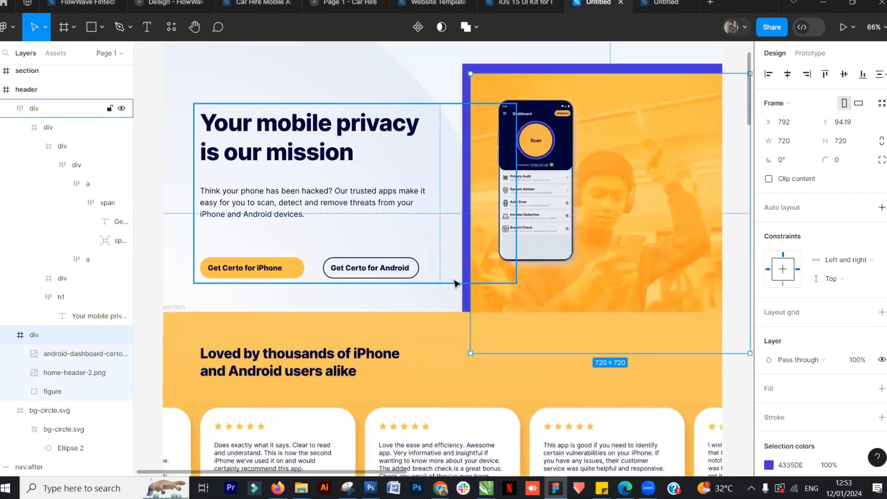
Draw a rectangle about 255 × 68 px under the paragraph and round its corners
key(ctrl+Tab)
key(r)
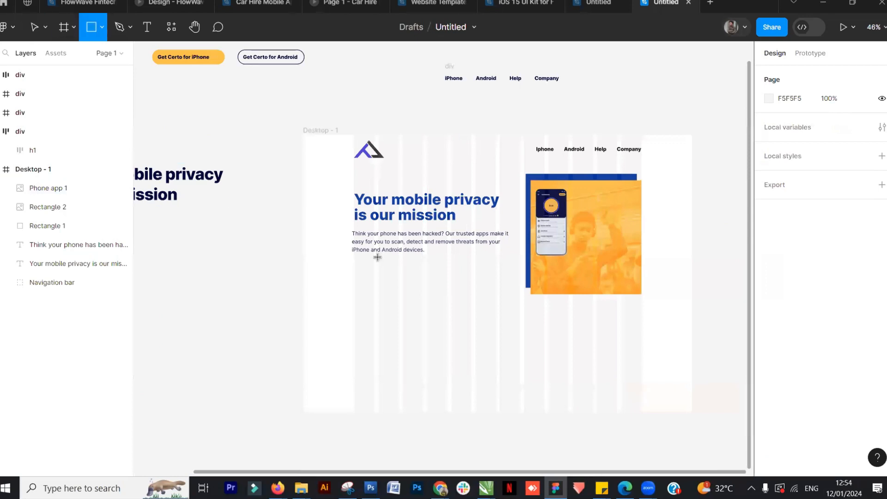
mouse_move(354, 265)
mouse_down()
mouse_move(440, 290)
mouse_move(447, 283)
mouse_move(423, 282)
mouse_up()
click(825, 147)
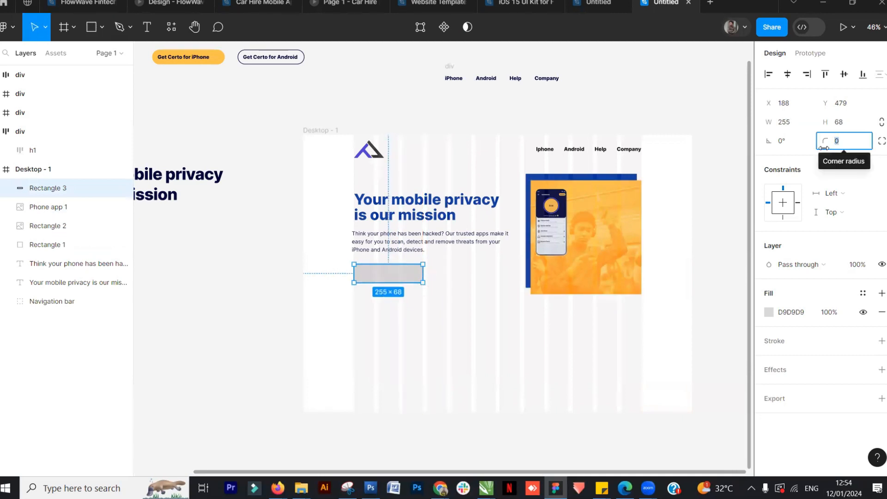
text(2)
key(Return)
click(278, 331)
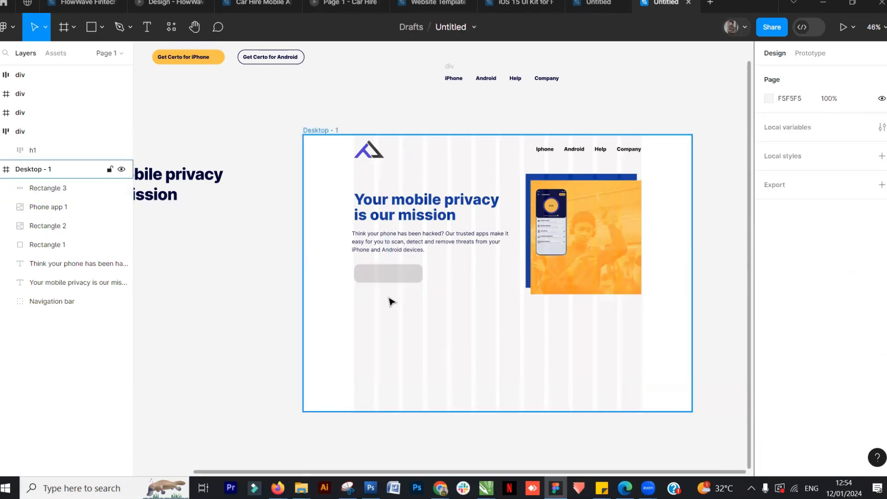
Set the button rectangle's corner radius to 30 and reduce its height to about 44 px
scroll(391, 303, up, 5)
scroll(519, 190, up, 2)
click(594, 5)
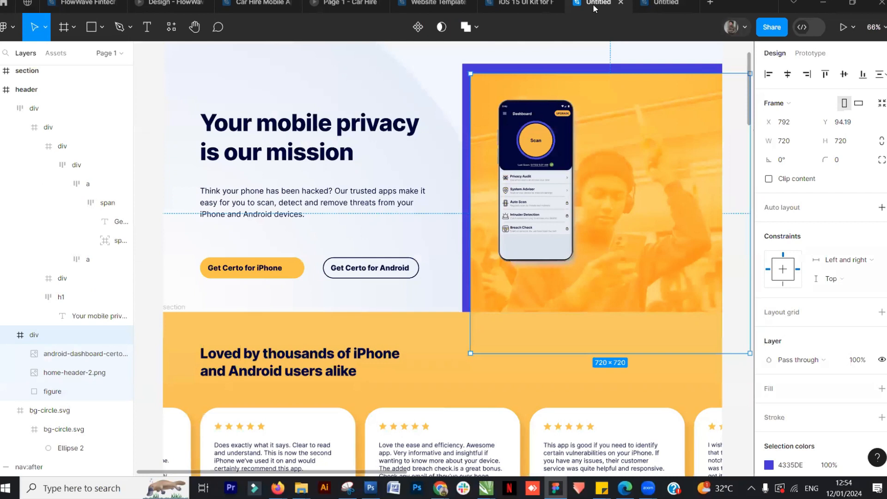
click(660, 4)
click(406, 261)
click(827, 145)
key(Return)
click(416, 381)
click(391, 305)
drag(396, 308, 391, 284)
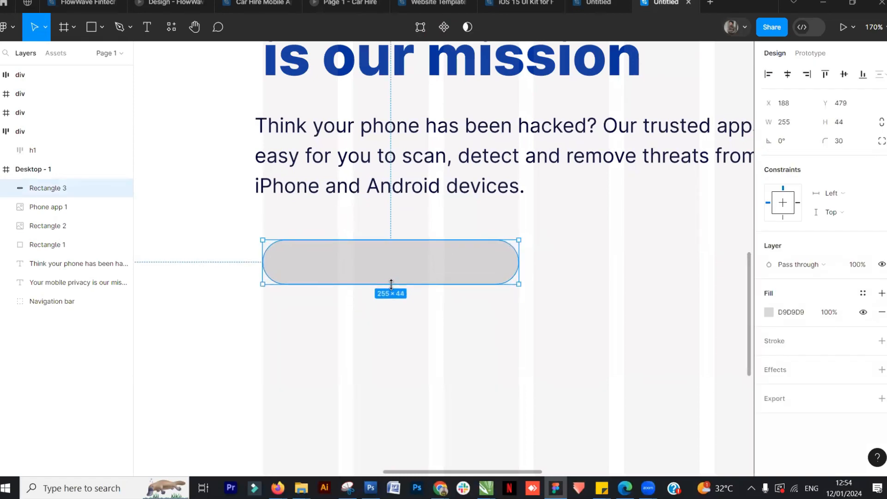
Fill the button rectangle with the yellow document color FFC247 and make it about 48 px tall
click(769, 313)
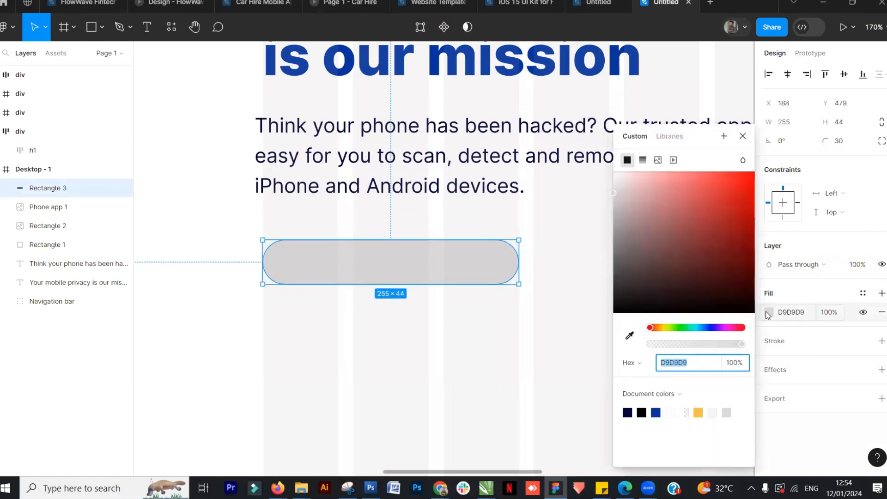
click(699, 413)
click(238, 307)
click(406, 265)
drag(407, 283, 406, 287)
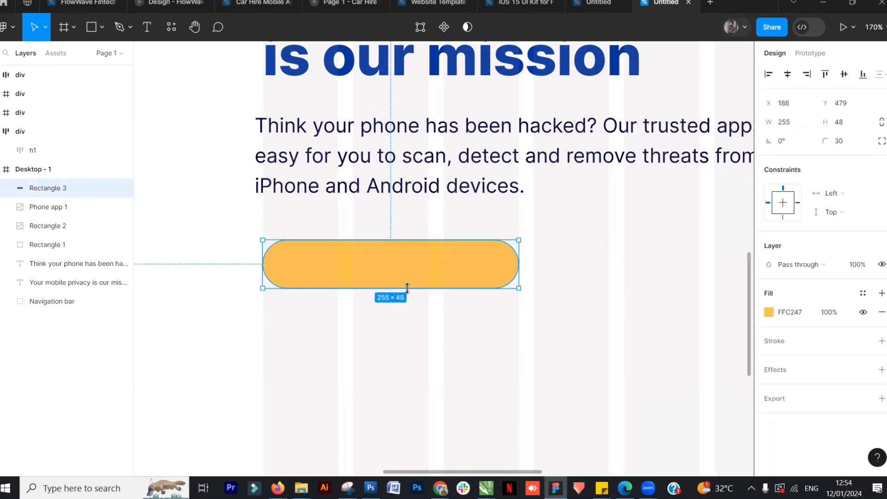
Add a text layer reading Read more below the button
click(610, 4)
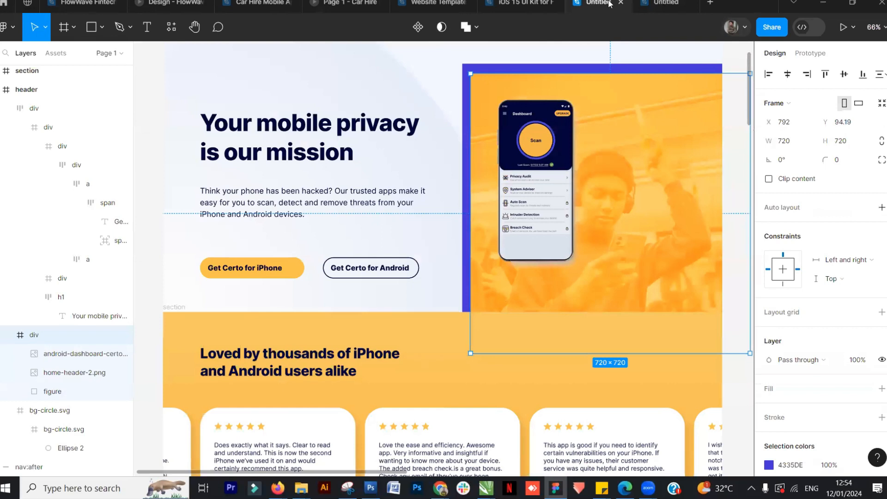
click(665, 4)
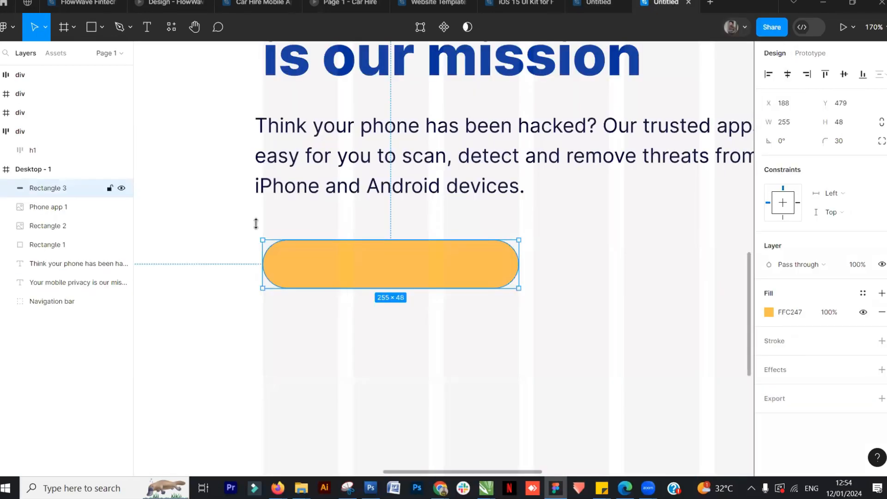
click(147, 27)
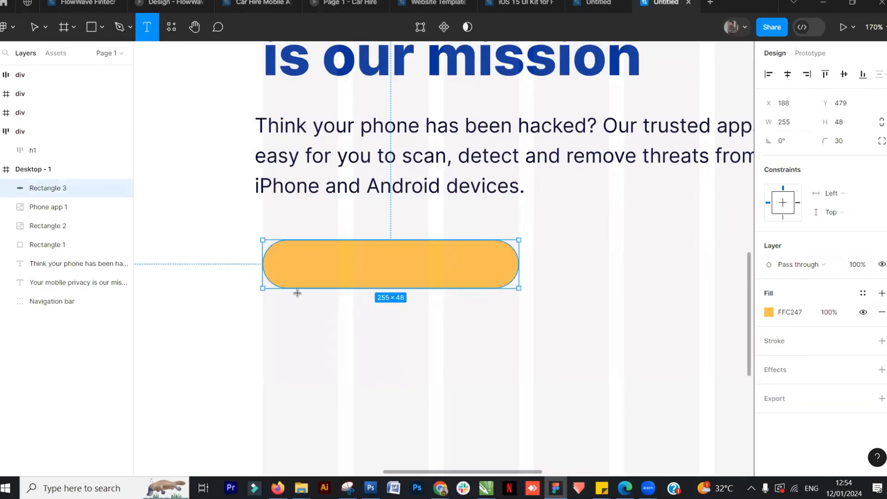
click(362, 373)
text(Read more)
key(Escape)
Set the Read more text size to 14 and move it onto the yellow button
drag(425, 373, 480, 356)
click(867, 334)
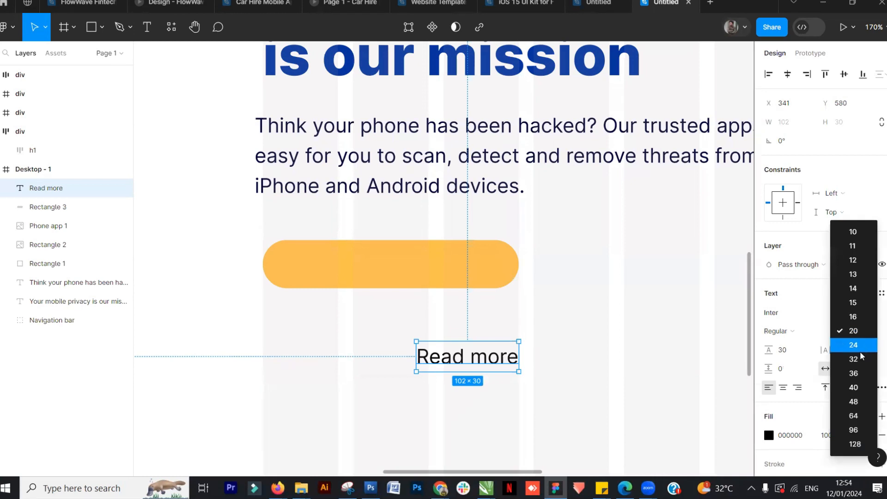
click(854, 289)
drag(479, 359, 386, 274)
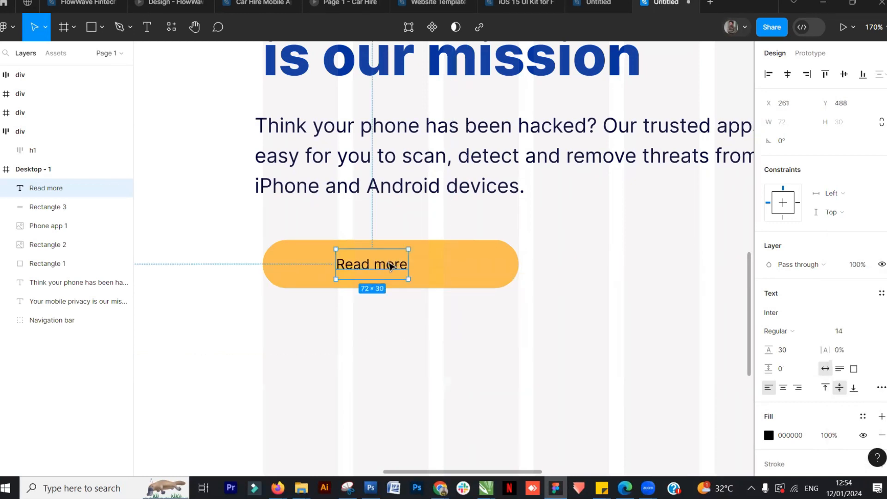
Narrow the yellow button to about 162 × 48 px around the text and select both layers
click(457, 273)
drag(519, 265, 370, 268)
click(466, 262)
click(358, 267)
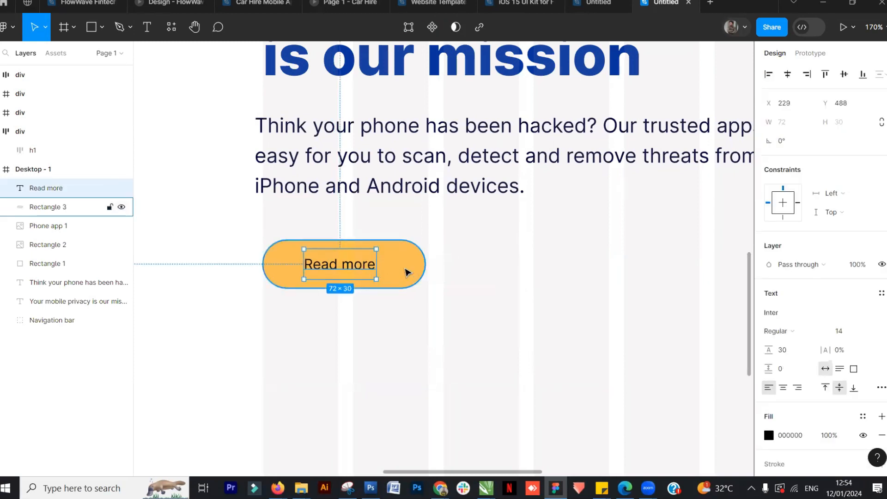
shift+click(407, 273)
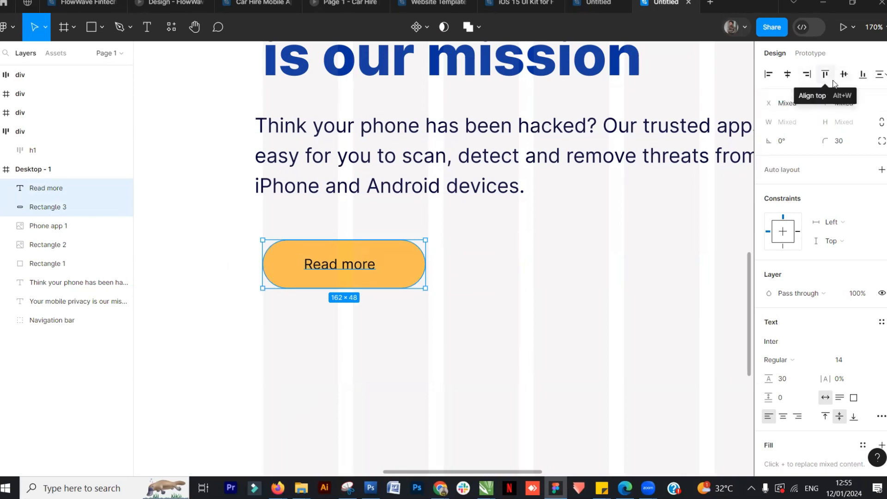
Center the Read more text horizontally on the yellow button and group the text with the button
click(790, 77)
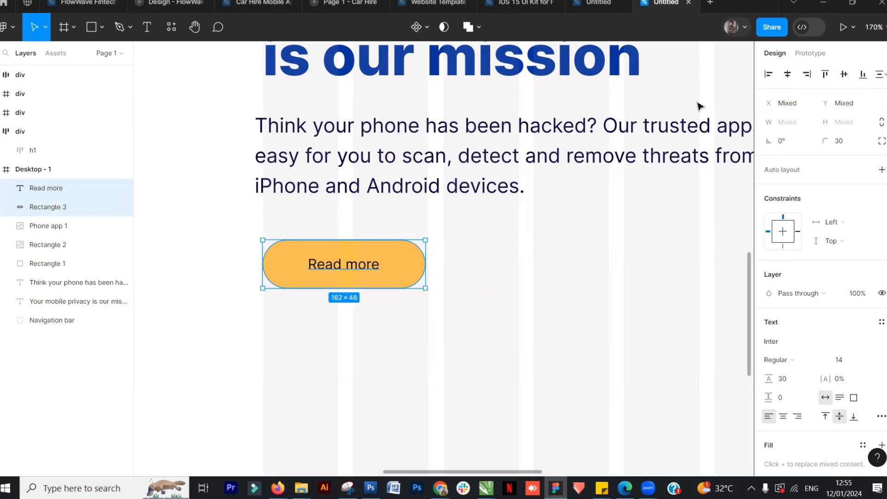
click(450, 287)
click(370, 264)
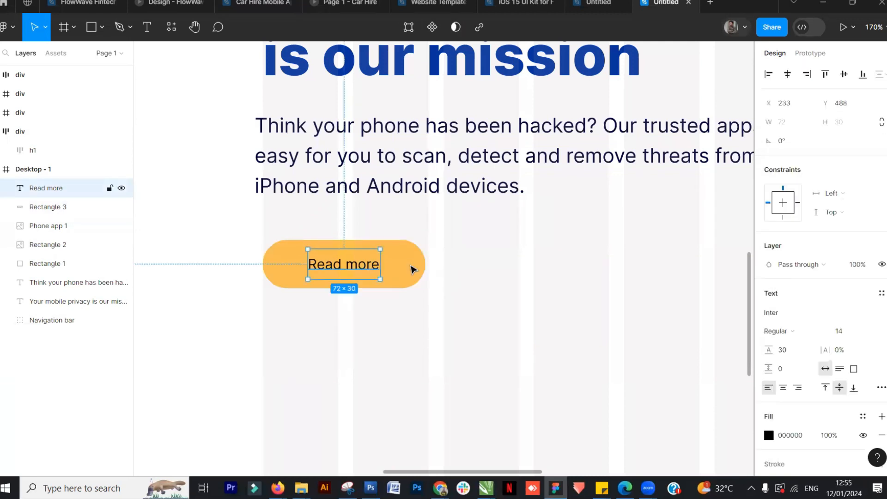
shift+click(410, 269)
key(ctrl+g)
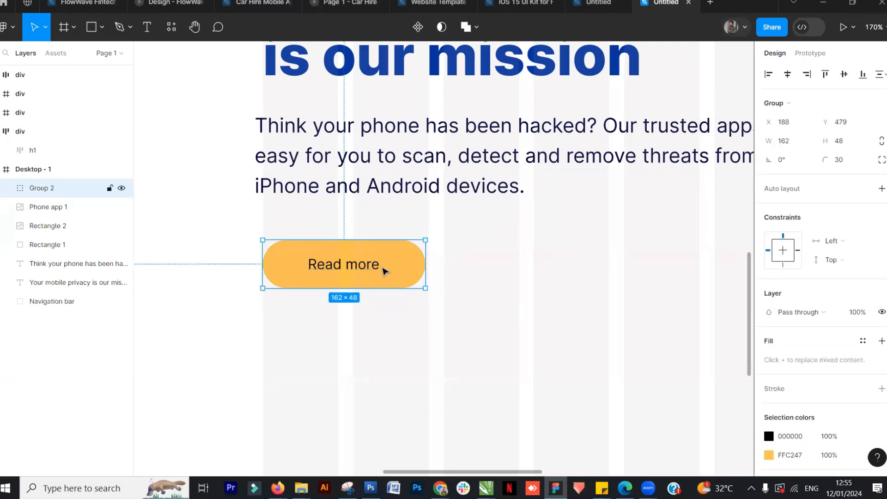
Duplicate the button group and place the copy to the right of the original
click(347, 293)
click(379, 277)
double_click(377, 271)
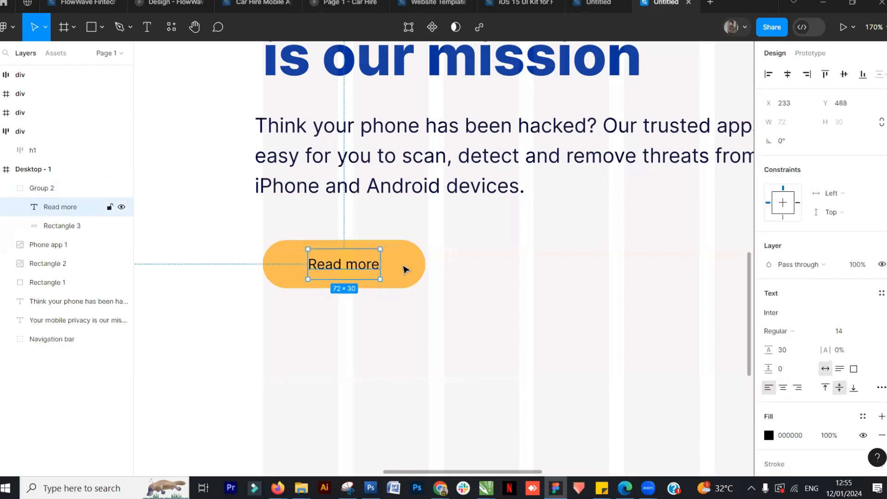
click(232, 261)
click(339, 276)
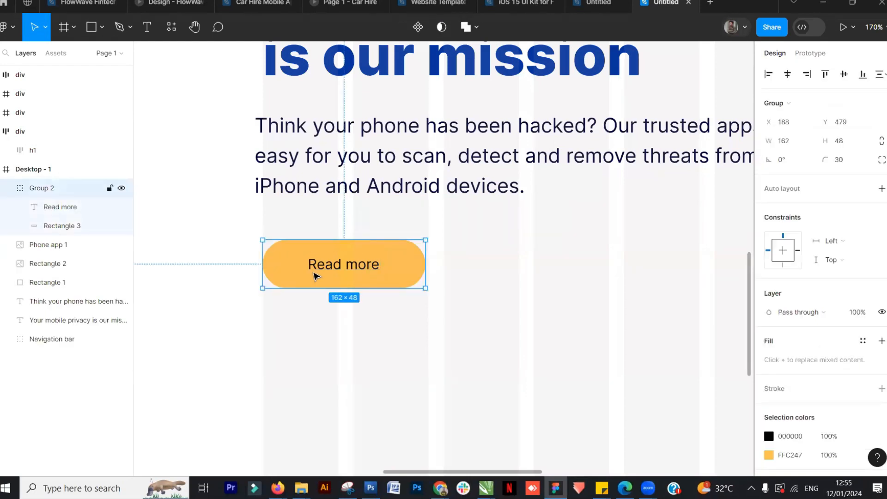
drag(304, 278, 488, 280)
Compare the copied button with the outlined Get Certo for Android button in the reference design
click(598, 3)
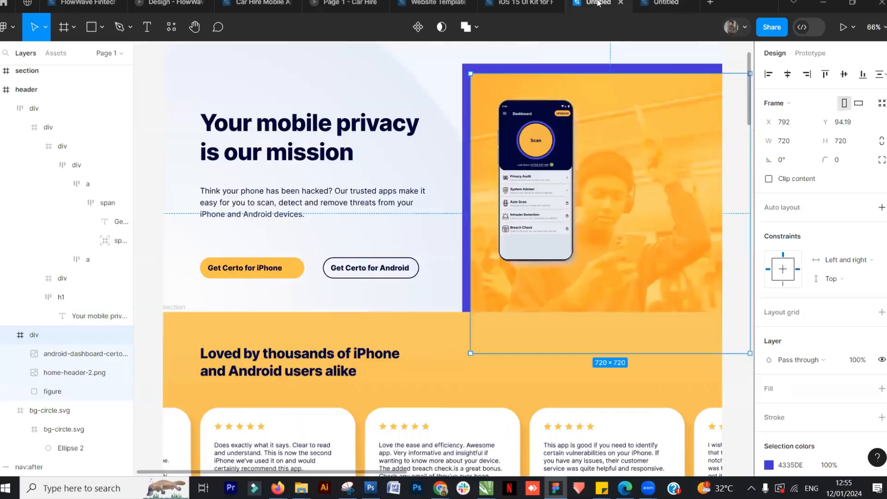
click(668, 5)
click(485, 320)
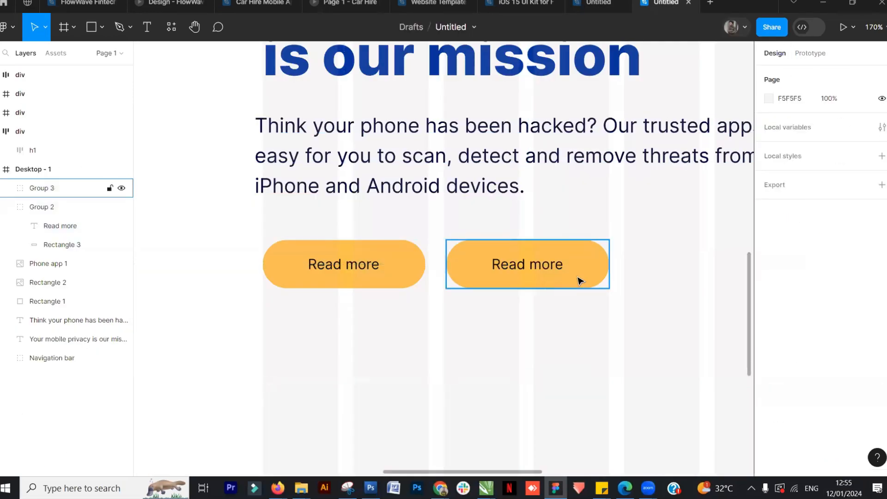
double_click(581, 278)
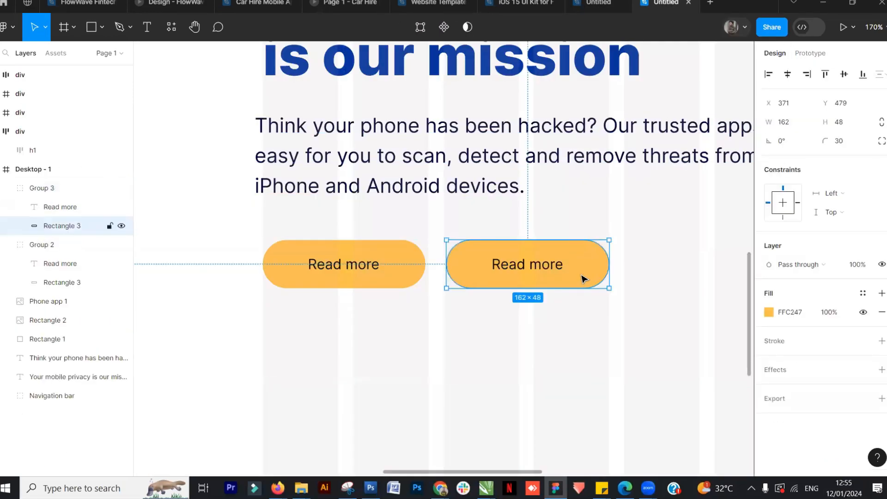
click(769, 313)
click(560, 178)
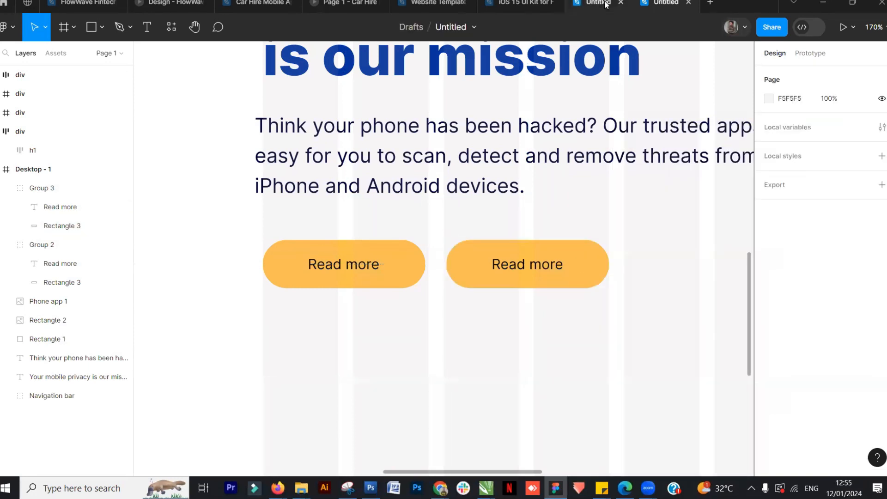
click(607, 5)
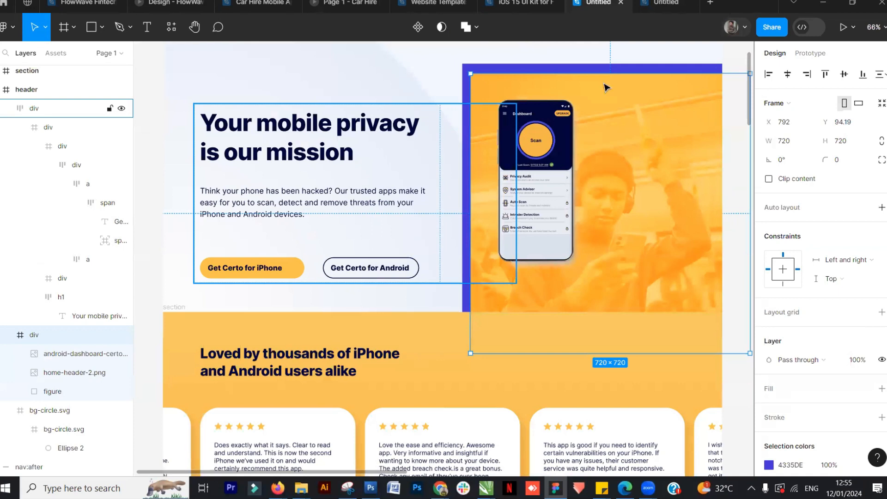
click(661, 6)
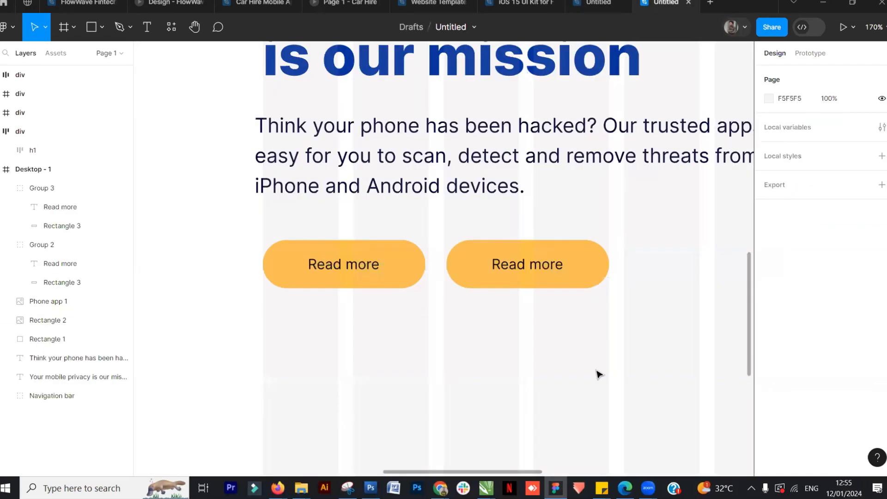
Hide the copied button's yellow fill and give it a black inside stroke of weight 3
double_click(590, 277)
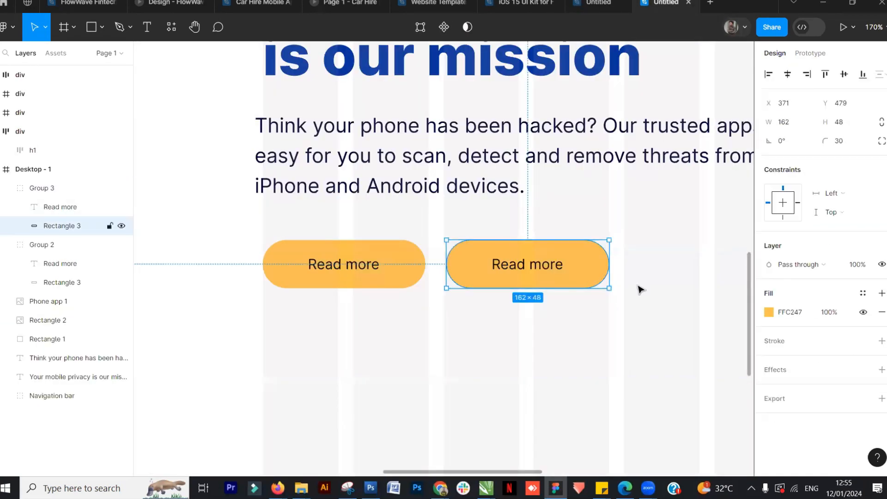
click(863, 312)
click(777, 344)
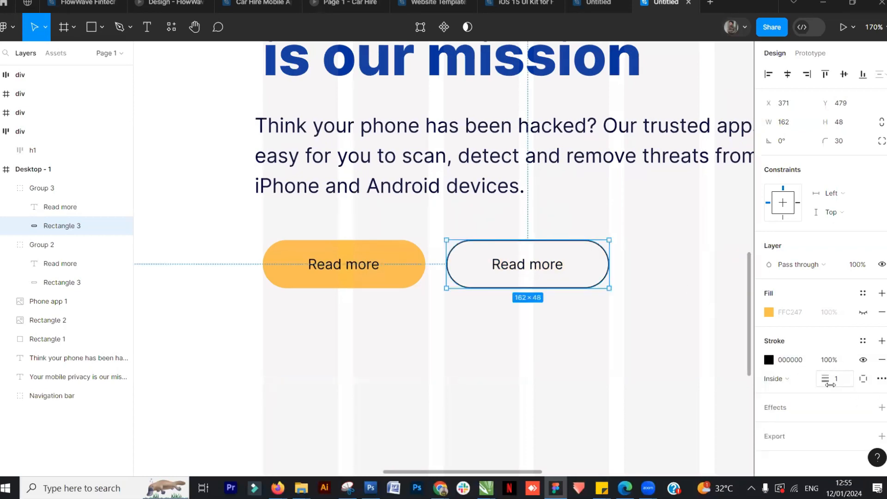
drag(824, 379, 827, 379)
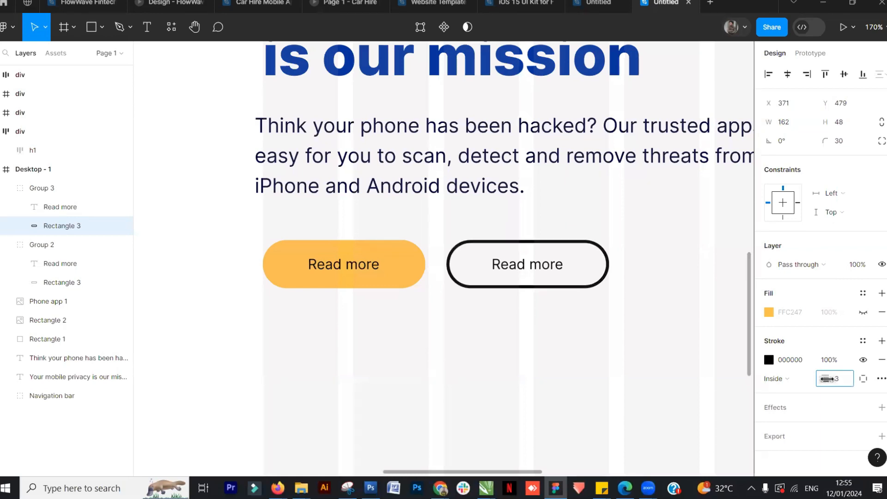
Change the copied button's text to Get Carto for Android
click(591, 3)
click(665, 3)
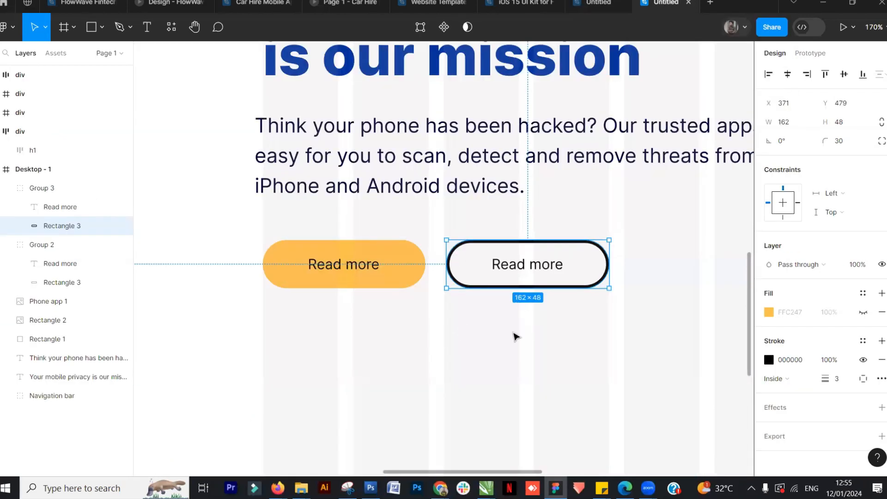
click(573, 4)
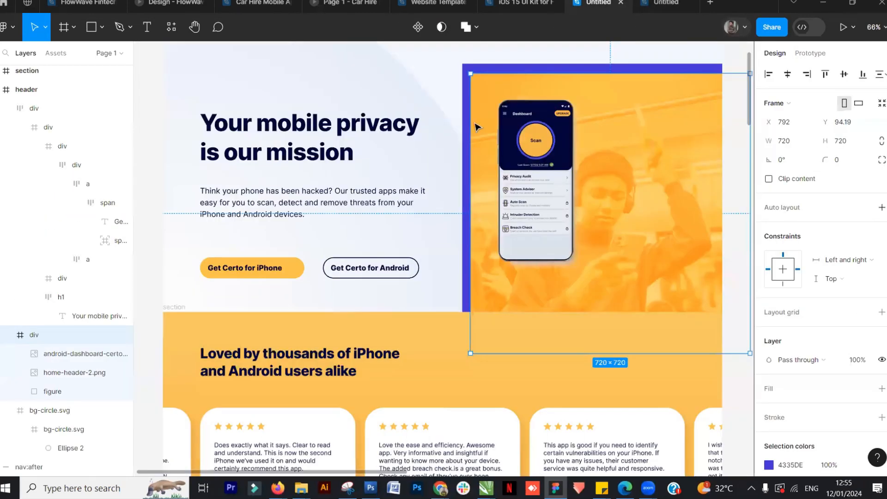
click(665, 4)
click(547, 272)
double_click(550, 273)
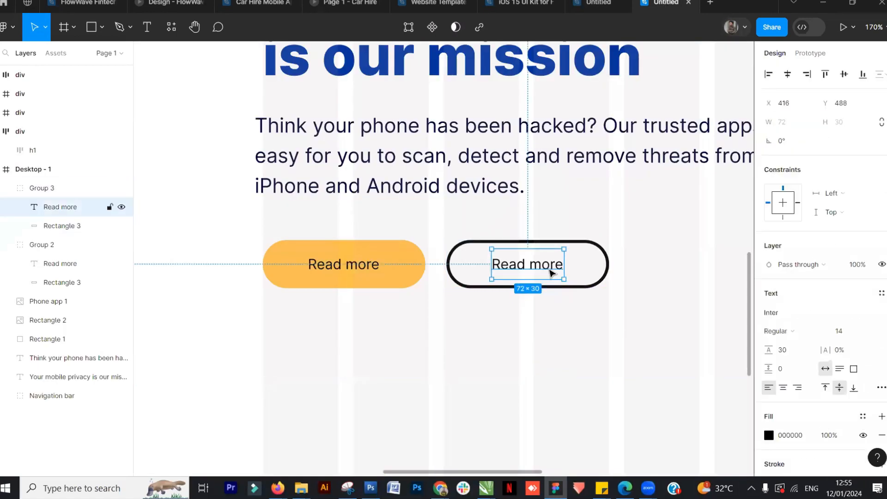
double_click(549, 273)
text(Ge)
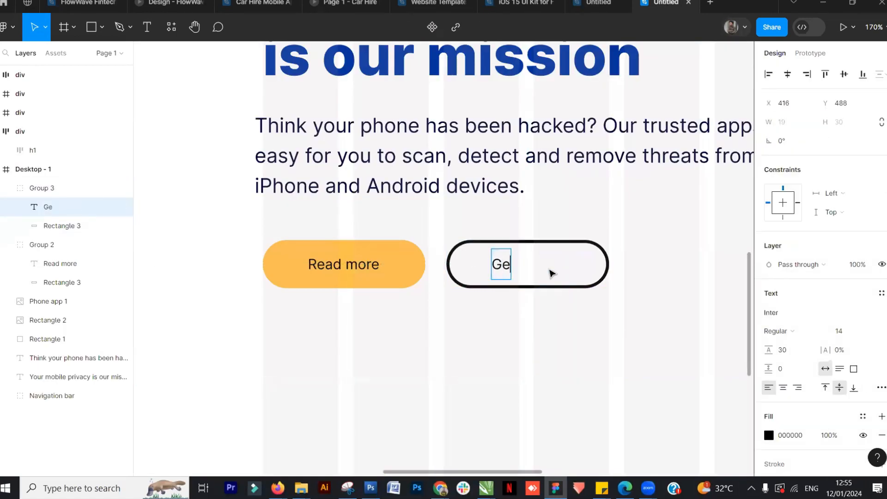
text(t Carto for A)
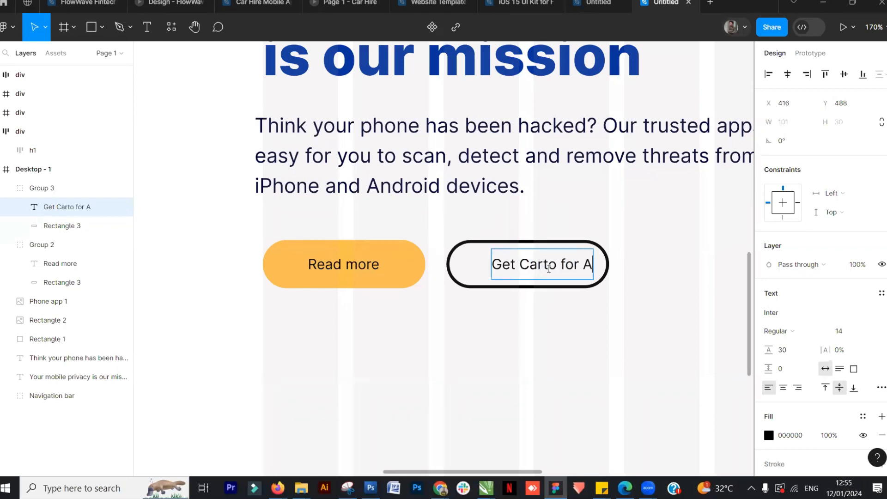
text(ndroid)
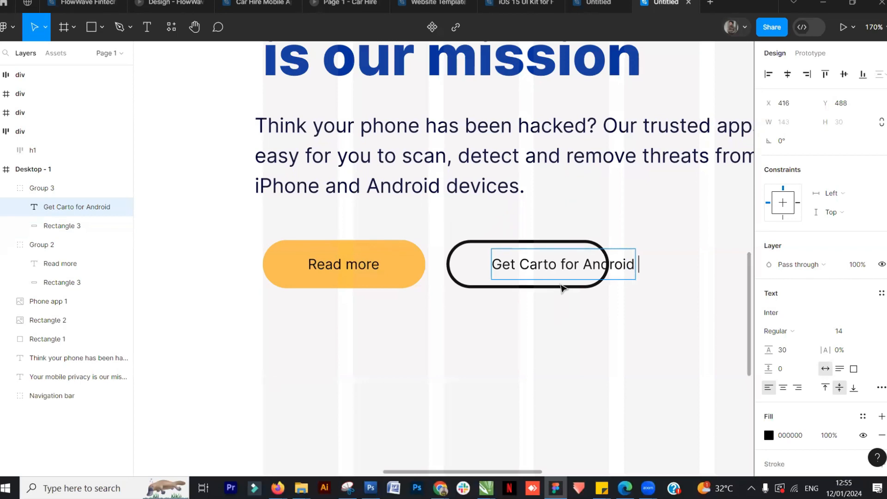
key(Escape)
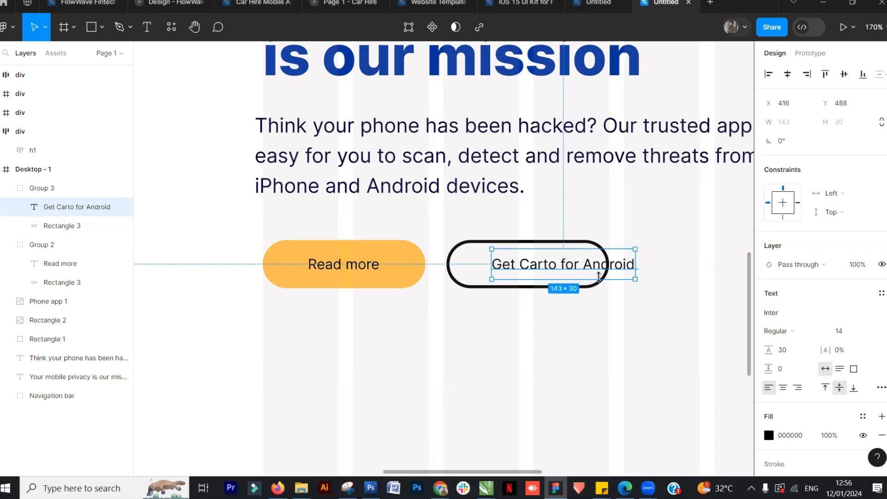
Move the Get Carto for Android text slightly lower and clear its content
drag(539, 268, 509, 278)
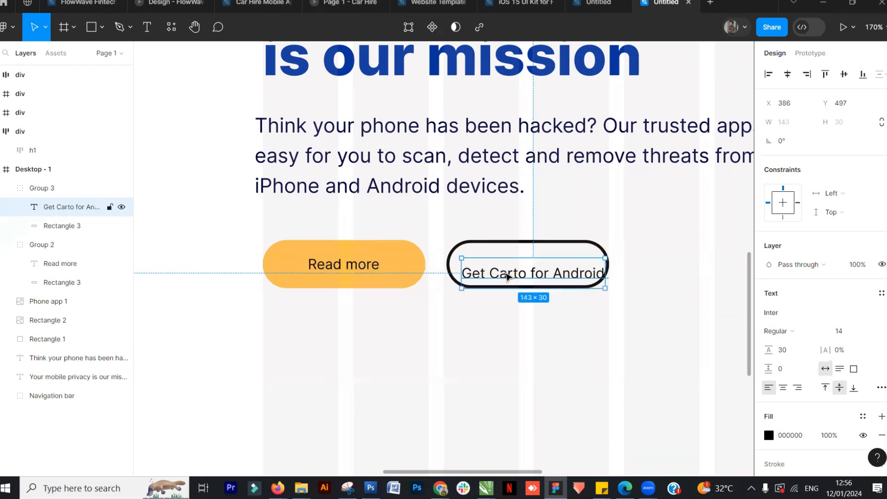
double_click(562, 278)
triple_click(565, 274)
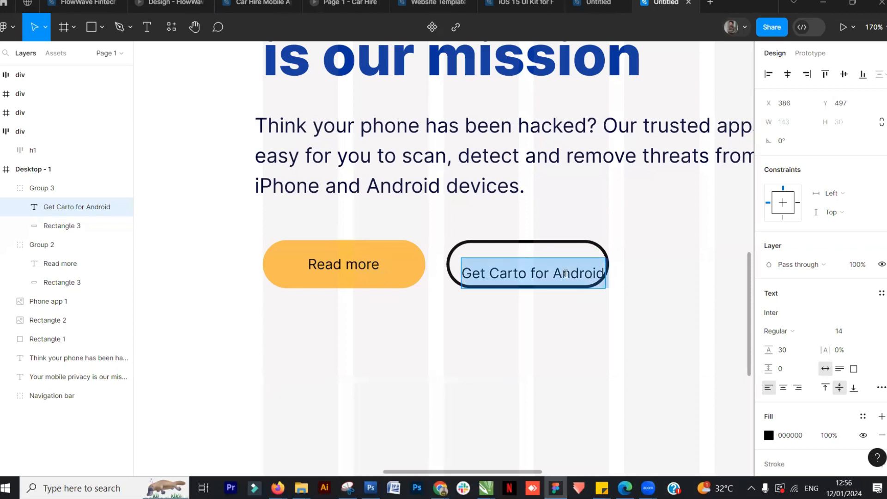
key(BackSpace)
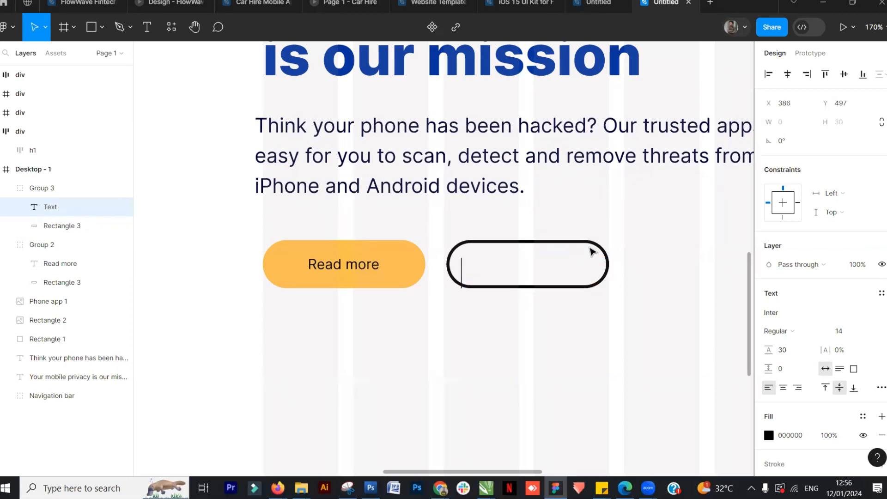
key(Escape)
Delete the copied button group
click(365, 262)
click(542, 263)
key(Delete)
Duplicate the yellow Read more button group and place the copy beside it at X 365, Y 479
click(373, 267)
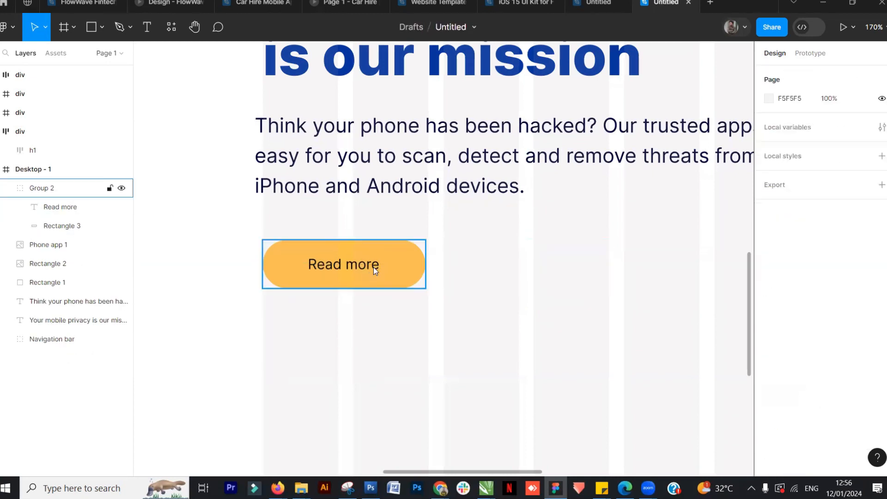
click(324, 278)
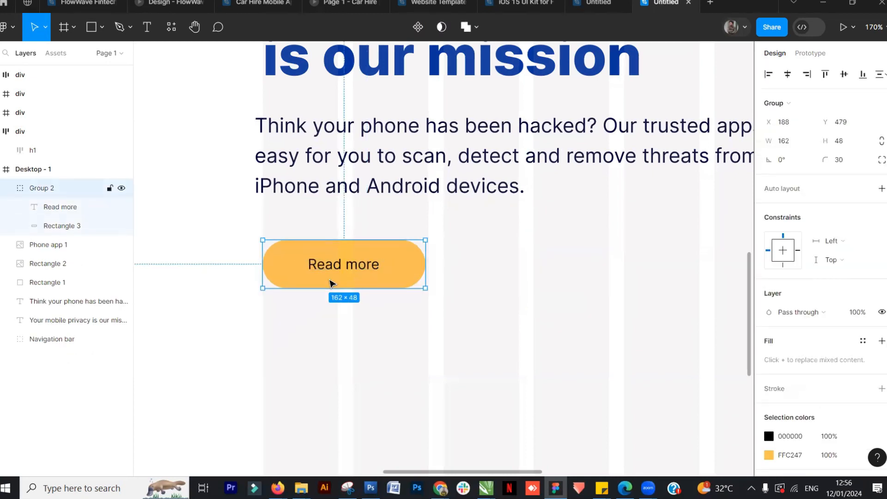
drag(308, 281, 503, 285)
key(ctrl+z)
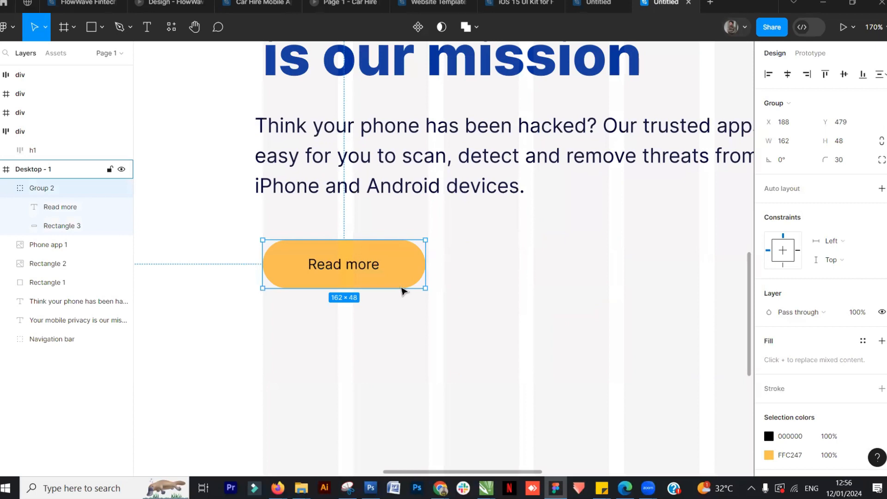
drag(323, 283, 502, 283)
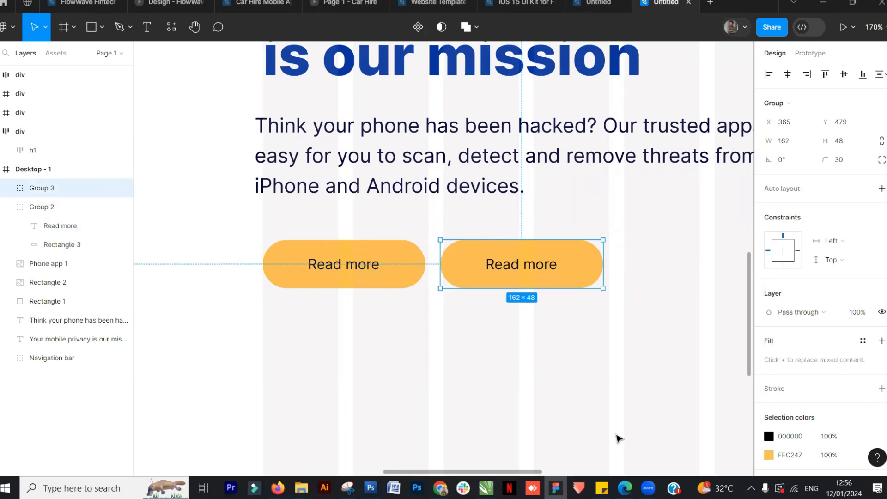
click(539, 319)
click(549, 284)
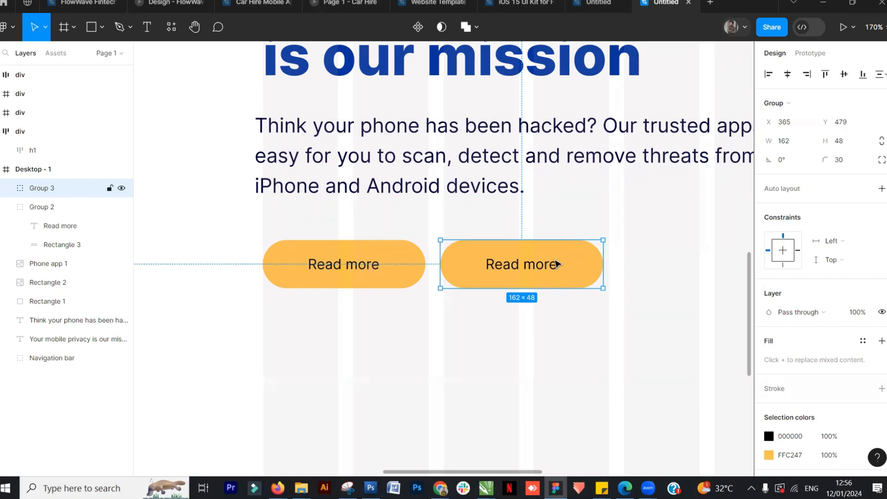
Apply auto layout to the copied button and replace its label with Get Carto for Android
click(882, 190)
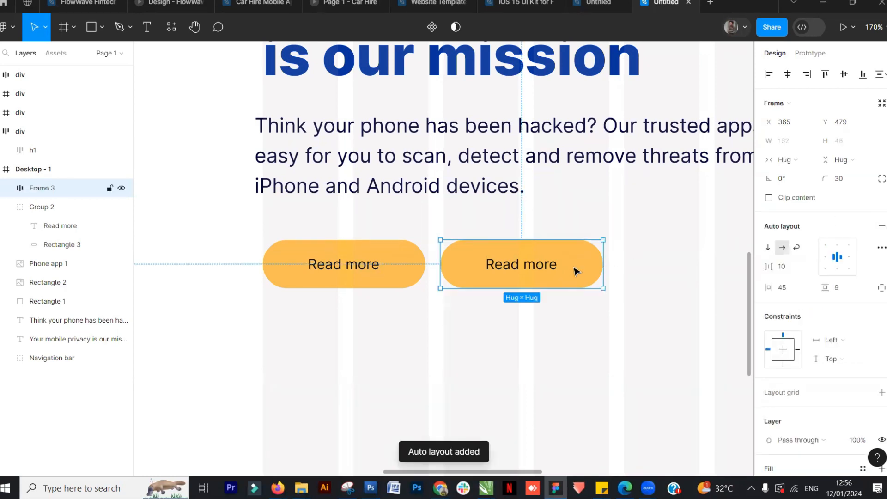
click(675, 291)
click(549, 263)
click(550, 271)
double_click(549, 268)
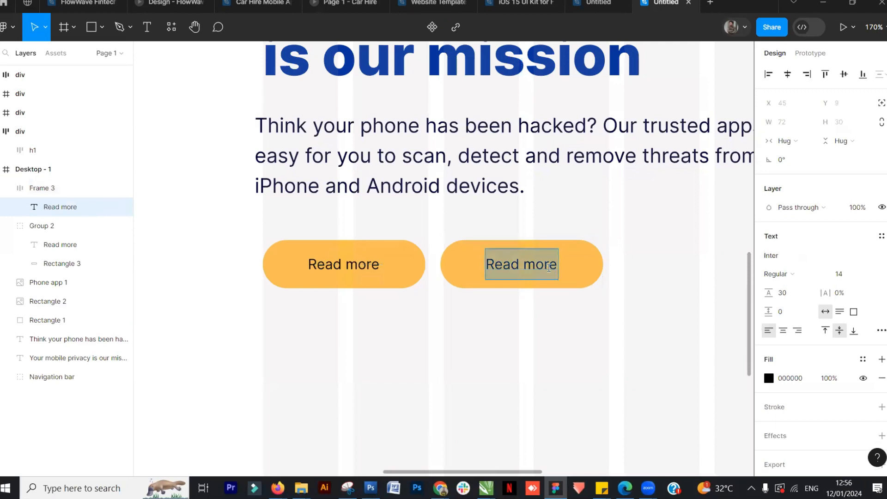
click(517, 265)
text(dffdd)
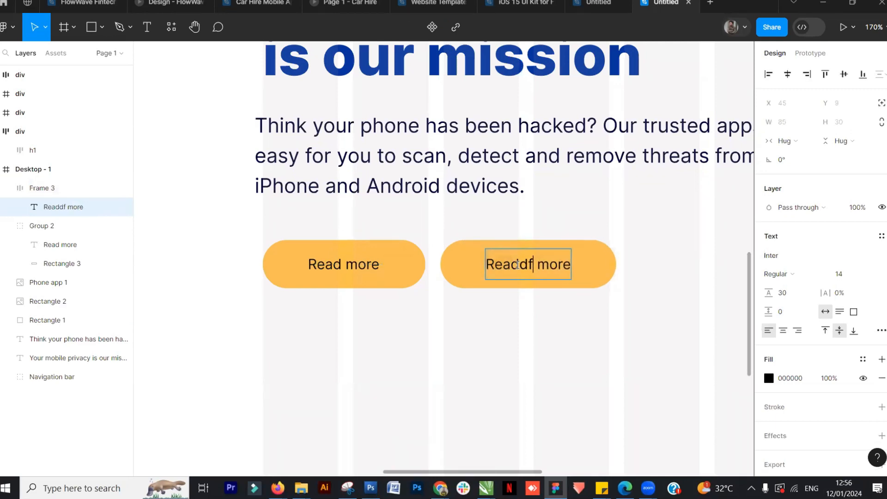
text(hdhdhdjddkddd)
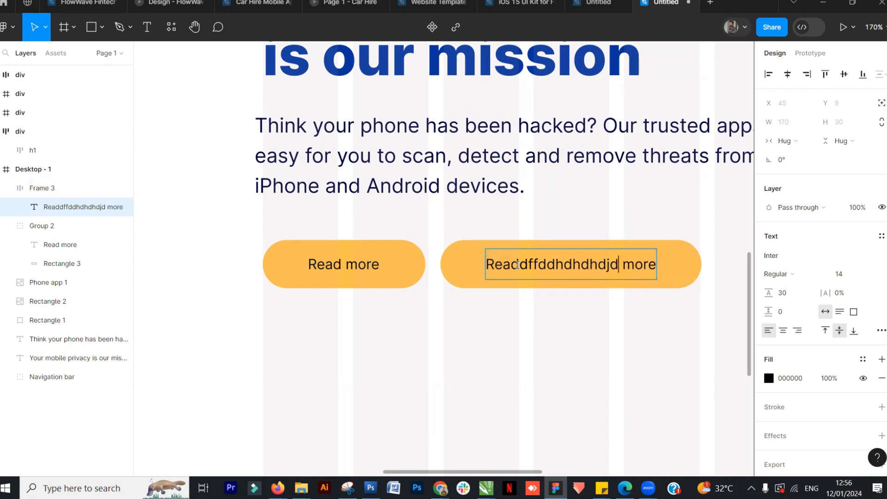
text(gdgjjdf)
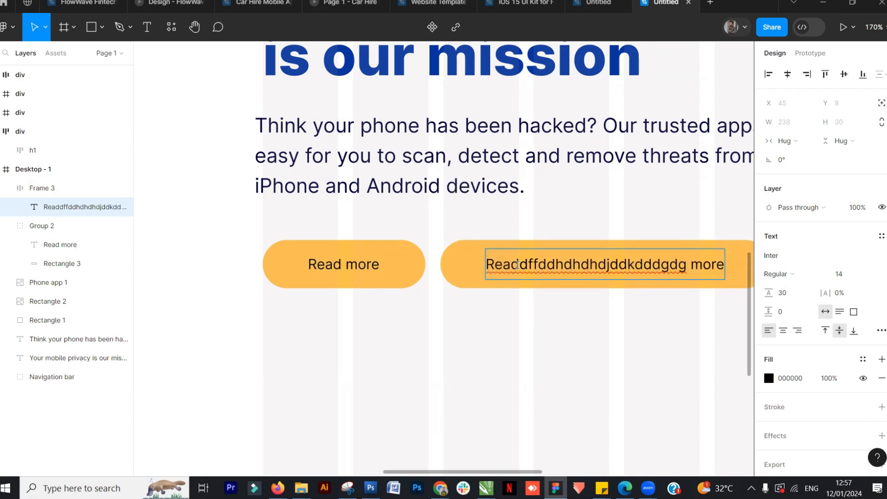
key(BackSpace)
key(BackSpace)
key(BackSpace)
key(BackSpace)
key(BackSpace)
key(BackSpace)
key(BackSpace)
key(BackSpace)
key(BackSpace)
key(BackSpace)
key(BackSpace)
key(BackSpace)
key(BackSpace)
key(BackSpace)
key(BackSpace)
key(BackSpace)
key(BackSpace)
key(BackSpace)
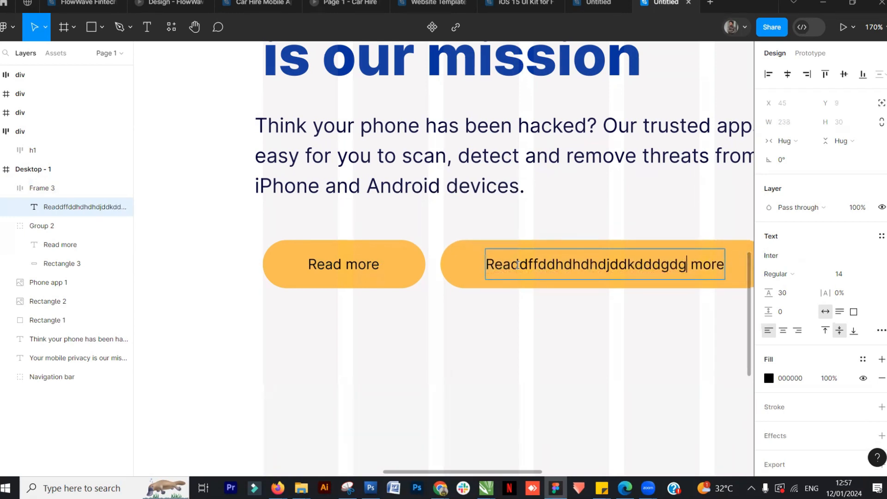
key(BackSpace)
key(BackSpace)
key(BackSpace)
key(BackSpace)
key(BackSpace)
key(BackSpace)
key(BackSpace)
key(BackSpace)
text(kdlfl)
text(d;ddlldf)
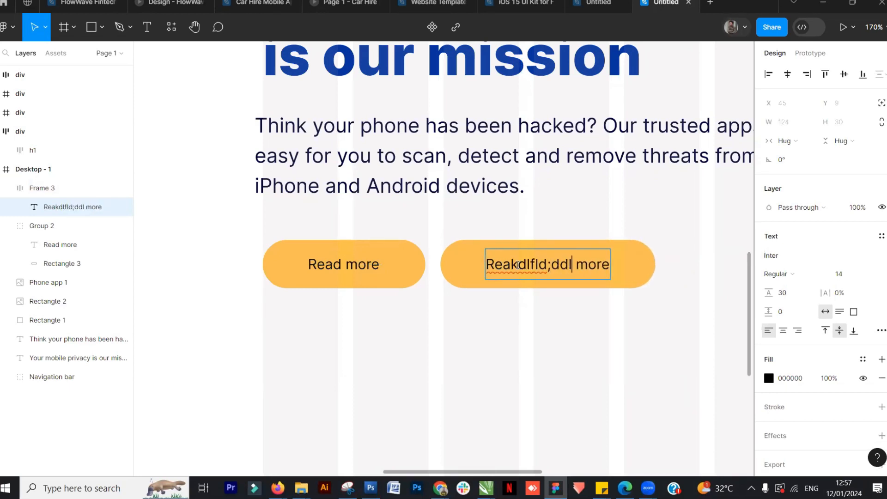
key(shift+Home)
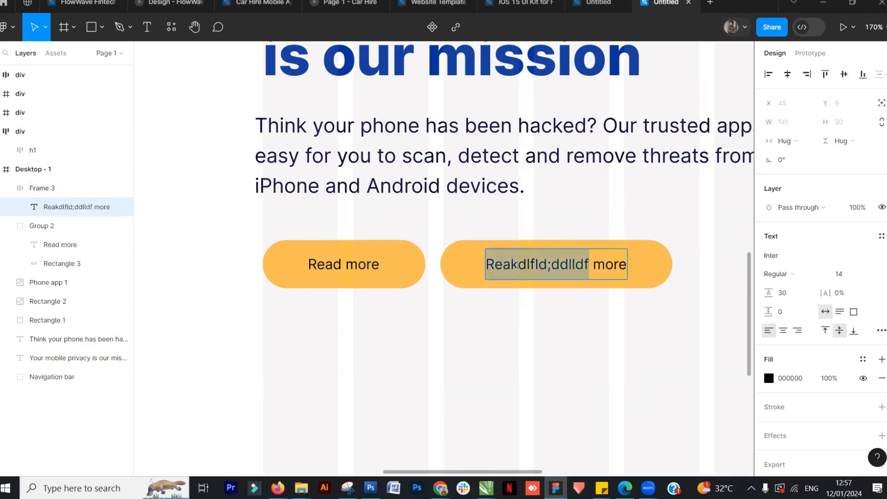
key(Delete)
key(Delete)
key(Delete)
key(Delete)
key(Delete)
key(Delete)
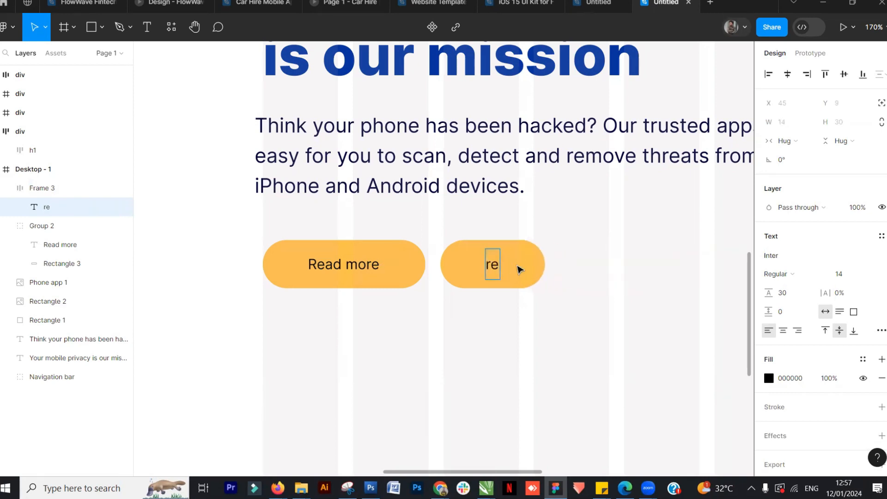
text(Get Carto for Android)
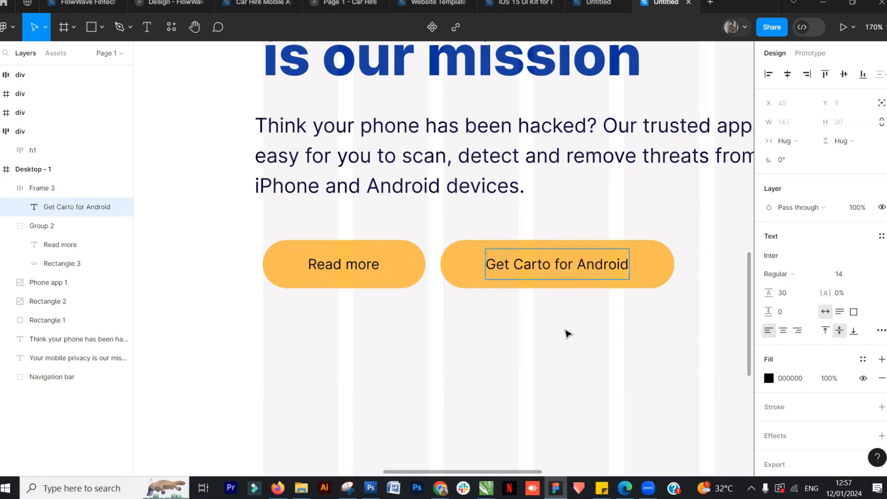
key(Escape)
Make the Android button an outline style by hiding its yellow fill and adding a black 3 px inside stroke
click(672, 311)
click(652, 278)
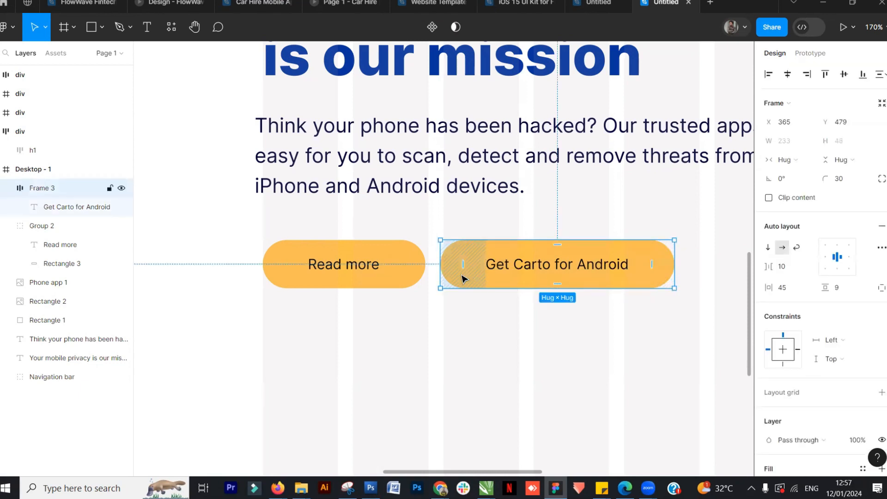
click(462, 278)
scroll(800, 425, down, 4)
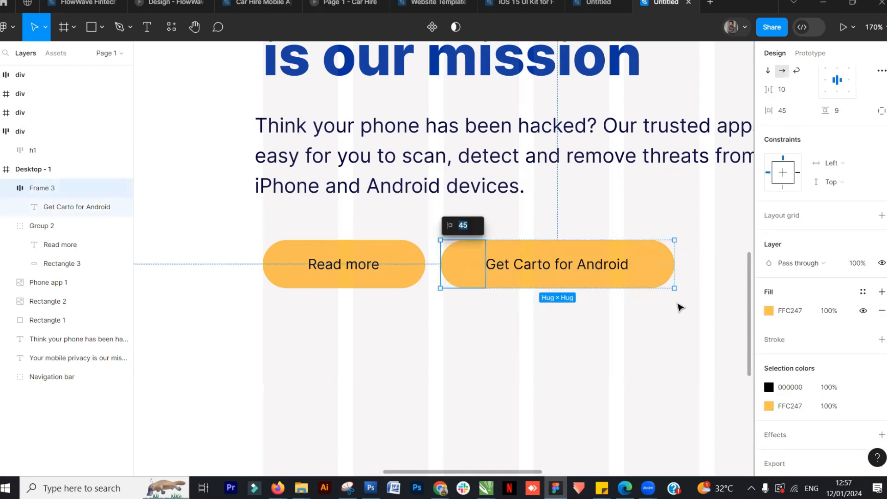
click(863, 310)
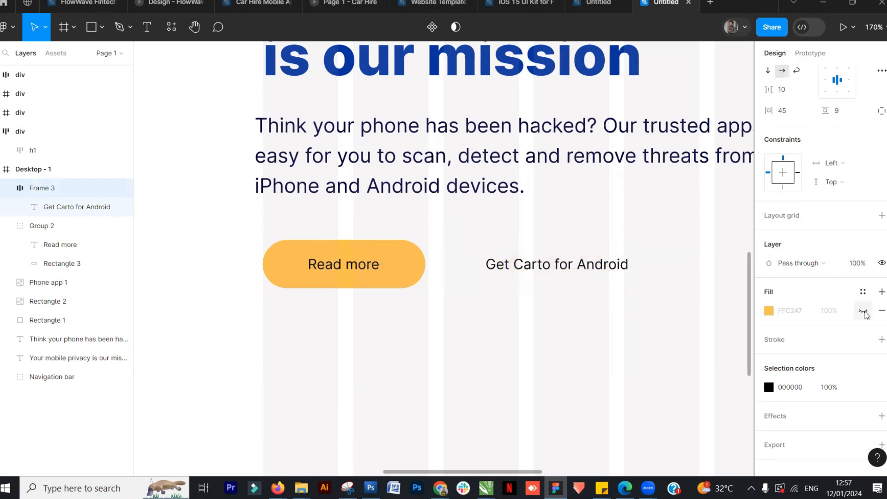
scroll(785, 333, down, 1)
click(785, 326)
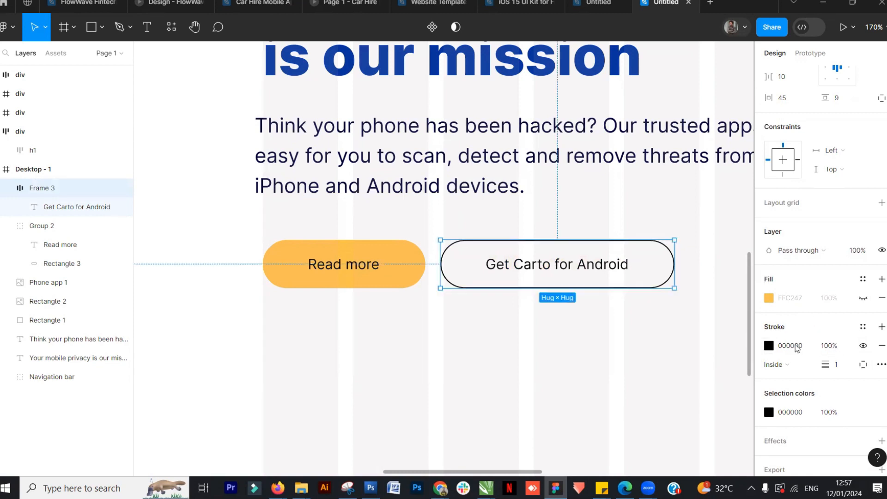
drag(822, 365, 825, 366)
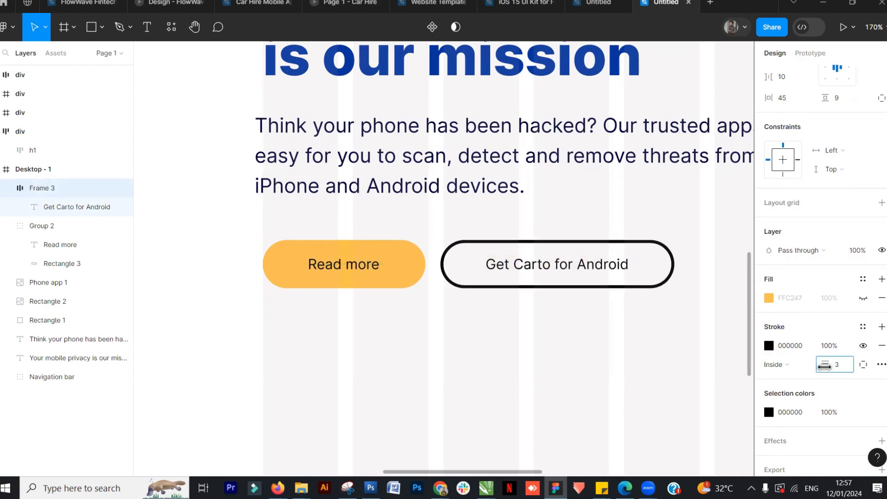
Copy the testimonials heading and review cards from the reference file and paste them below the desktop frame
click(210, 315)
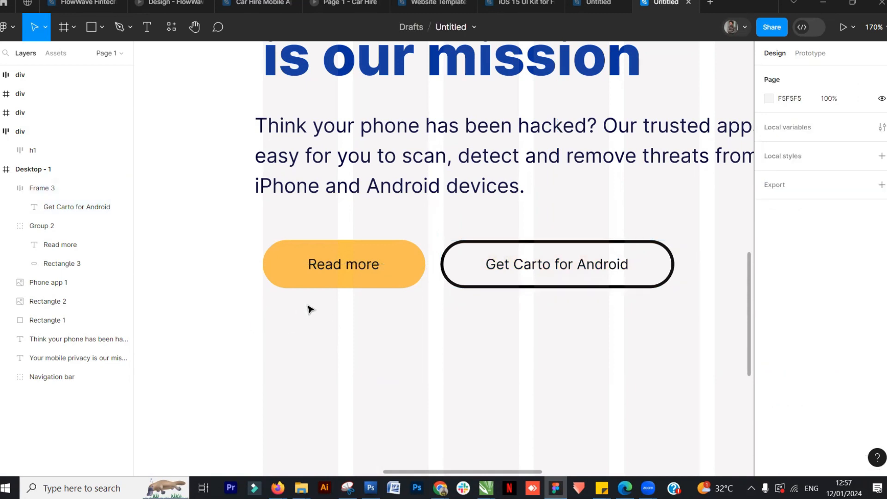
scroll(331, 315, down, 5)
key(shift+1)
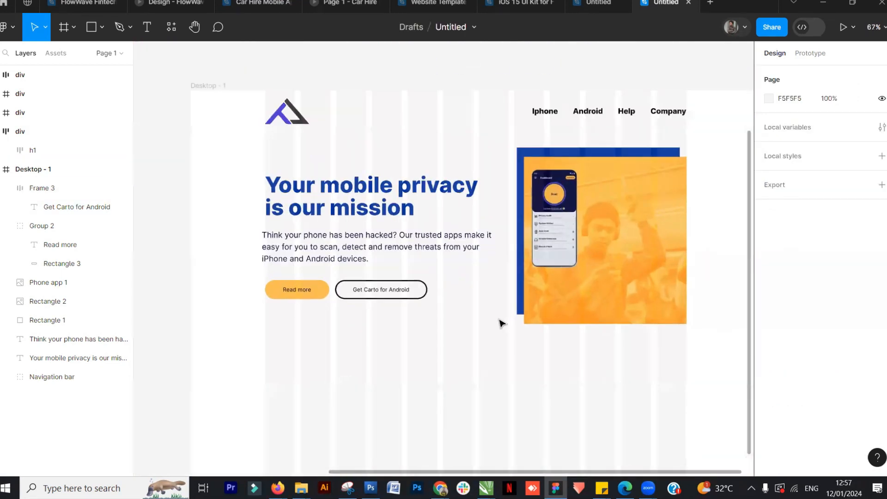
click(597, 3)
scroll(450, 288, down, 1)
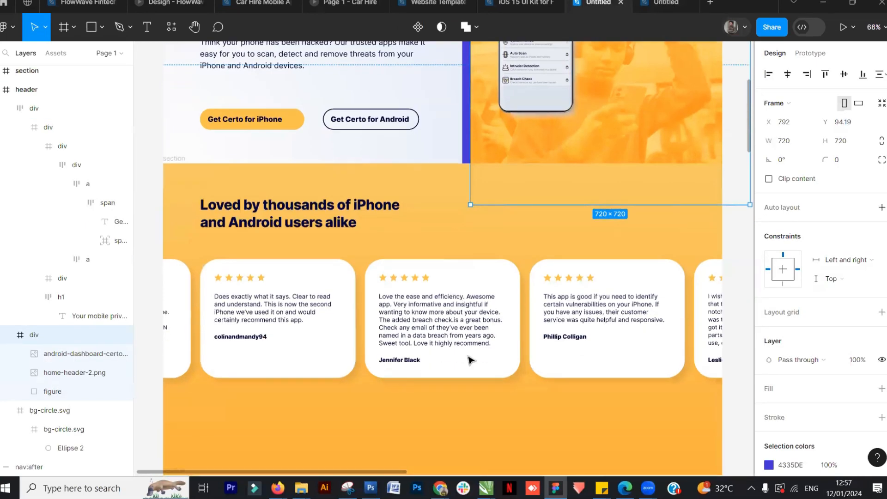
scroll(470, 359, down, 3)
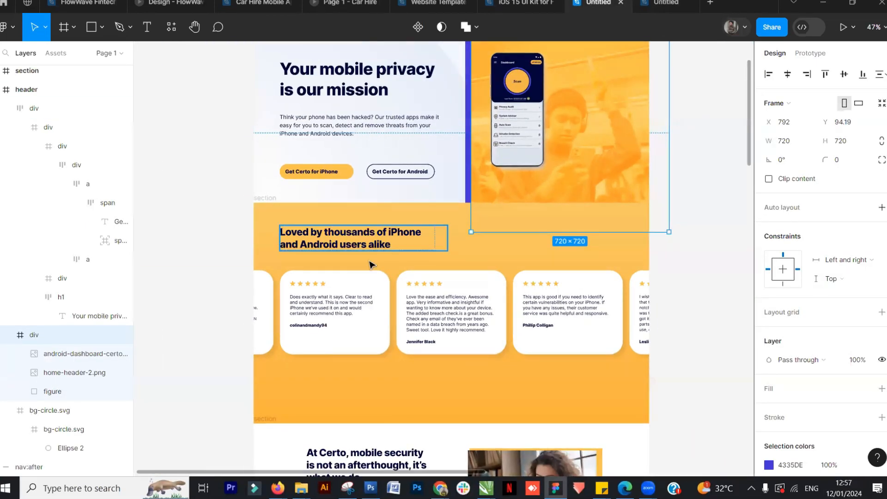
click(377, 245)
shift+click(362, 332)
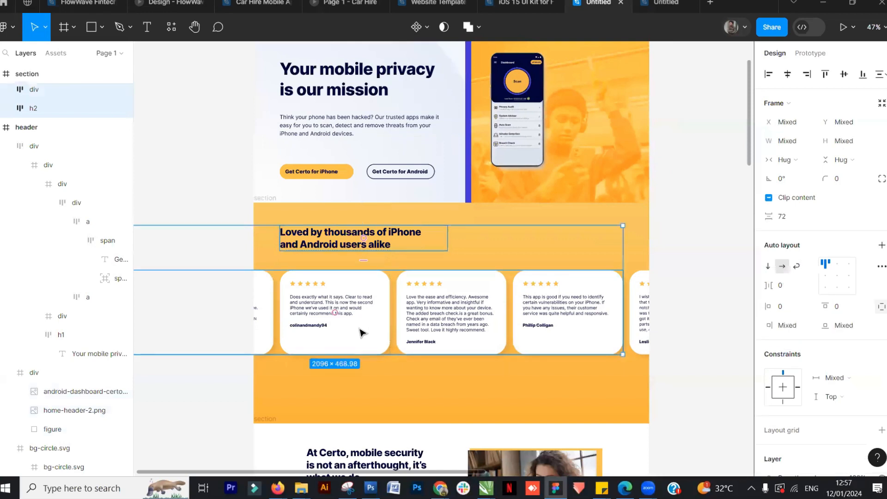
click(665, 3)
scroll(462, 271, down, 3)
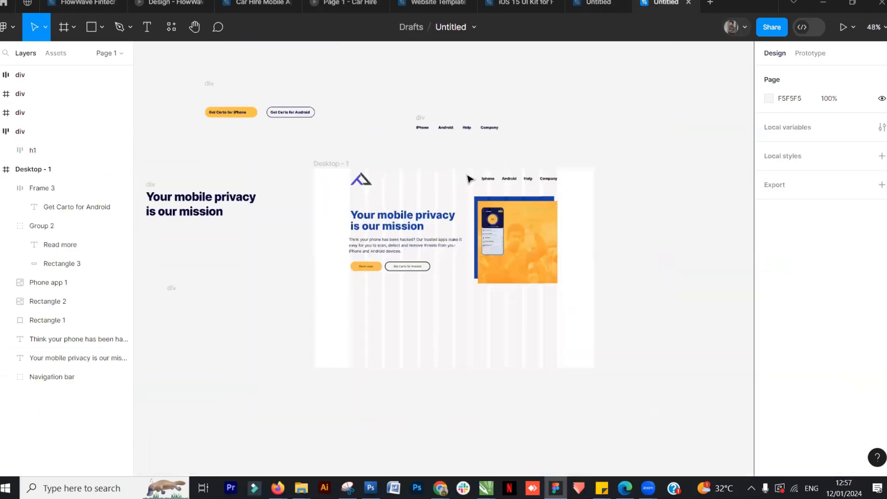
key(ctrl+v)
drag(426, 278, 400, 434)
Compare the pasted testimonials section with the reference design
scroll(422, 310, up, 5)
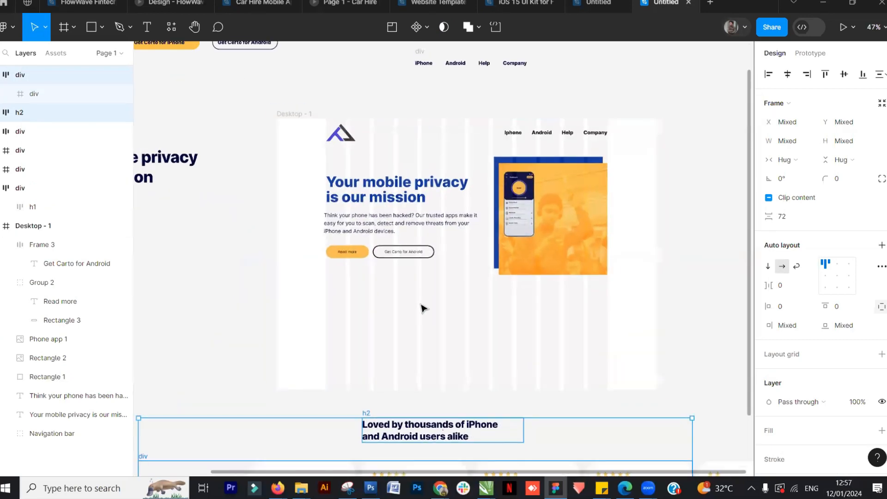
click(207, 269)
scroll(468, 303, down, 4)
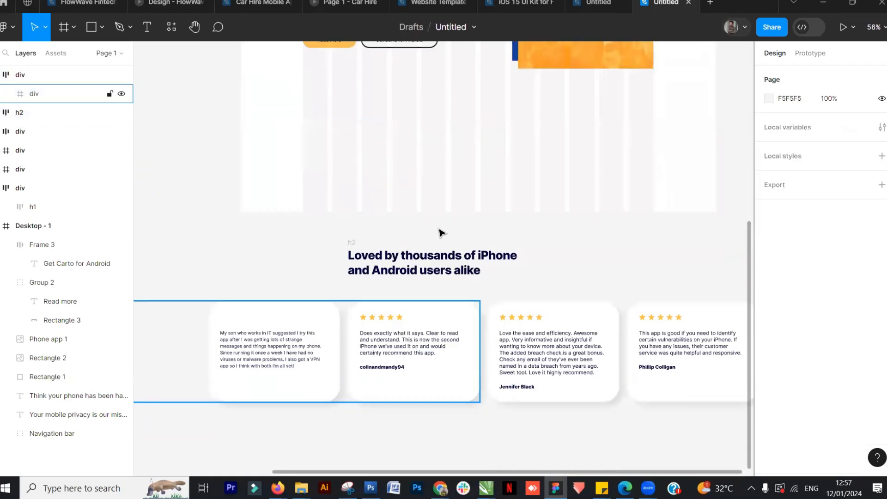
key(ctrl+shift+Tab)
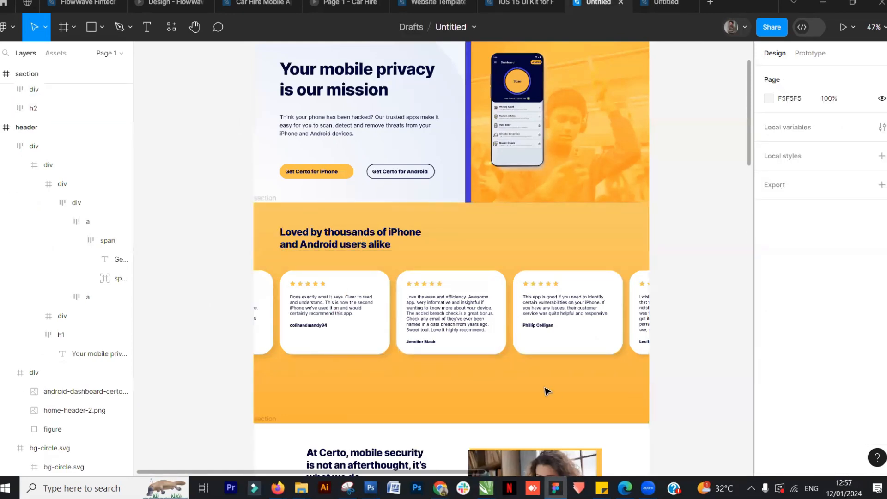
key(ctrl+Tab)
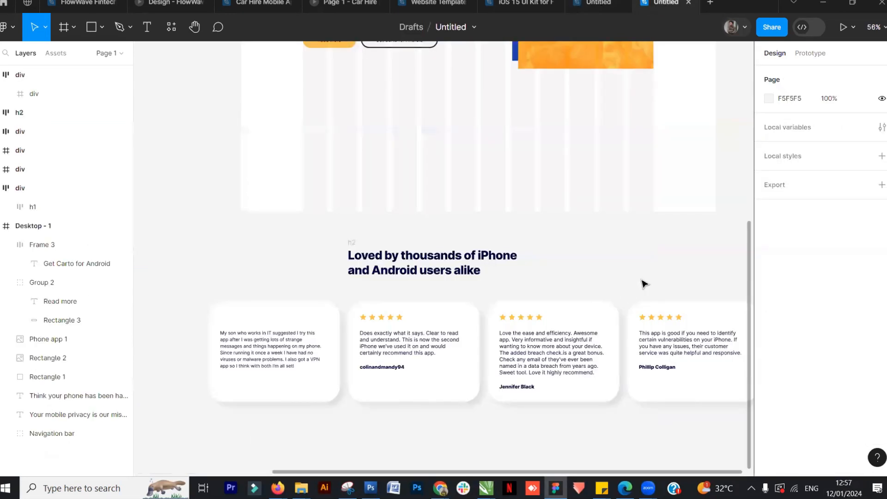
scroll(419, 243, down, 4)
scroll(423, 231, up, 2)
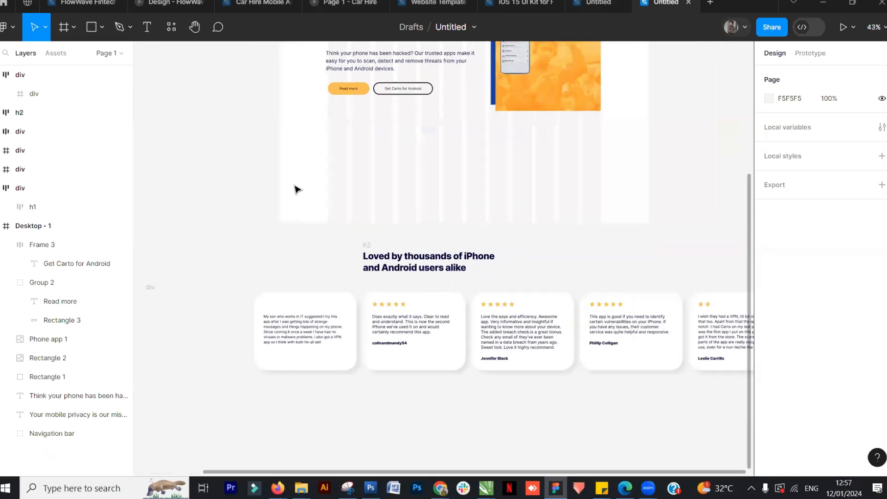
scroll(295, 190, up, 4)
Draw a 1440 × 359 rectangle across the frame under the hero and fill it with yellow FFC247
click(91, 27)
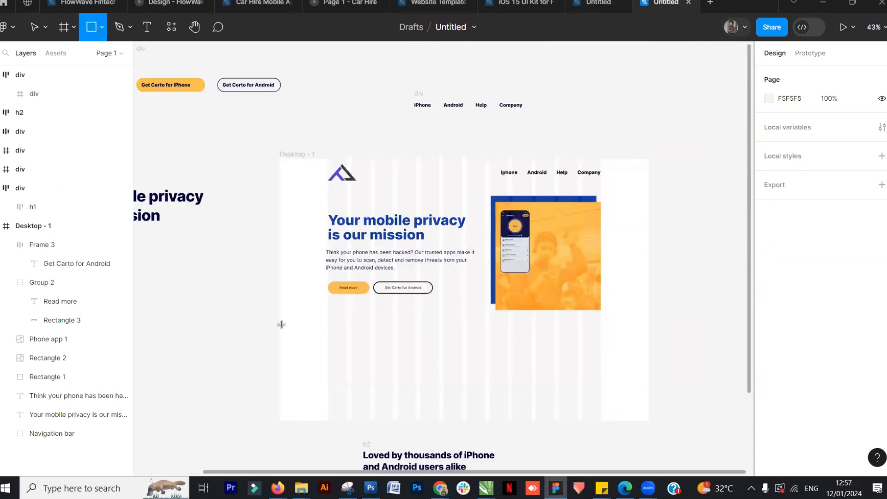
mouse_move(279, 315)
mouse_down()
mouse_move(547, 410)
mouse_move(644, 414)
mouse_move(656, 404)
mouse_move(650, 408)
mouse_up()
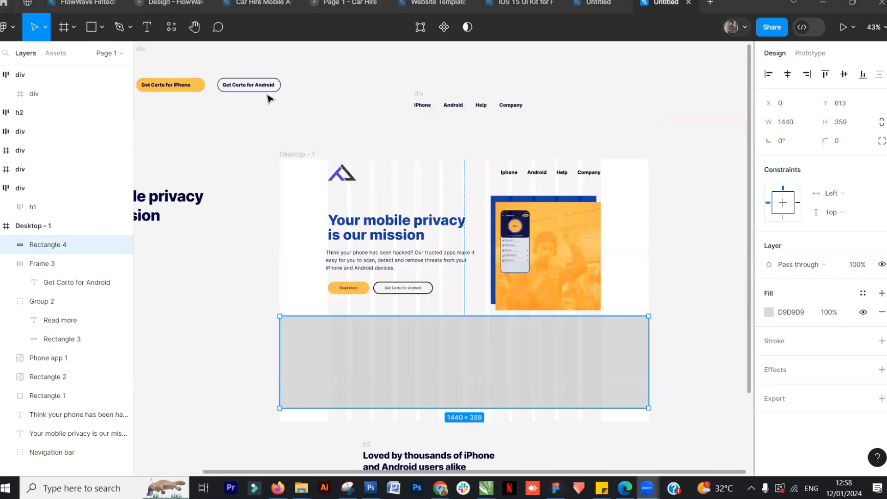
click(769, 312)
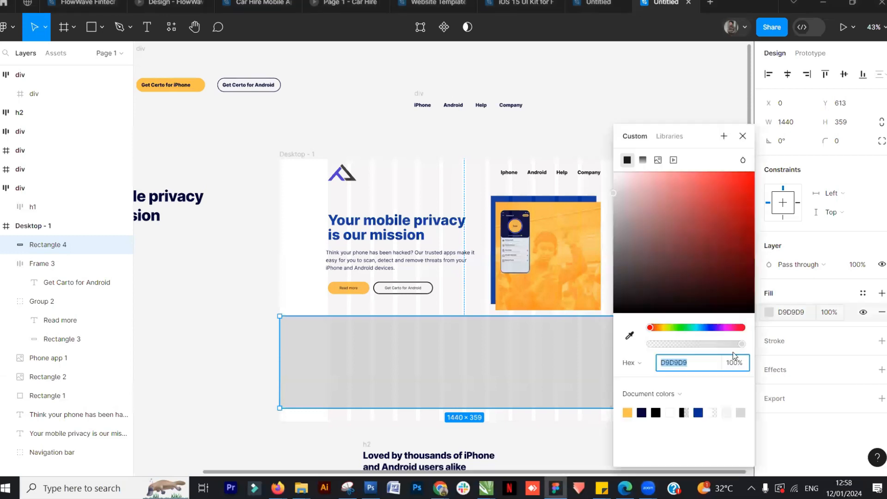
click(627, 412)
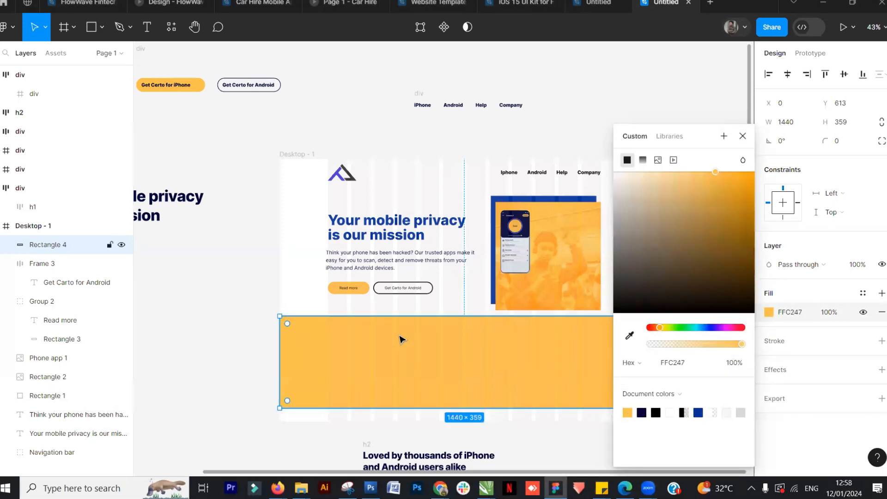
scroll(448, 341, down, 1)
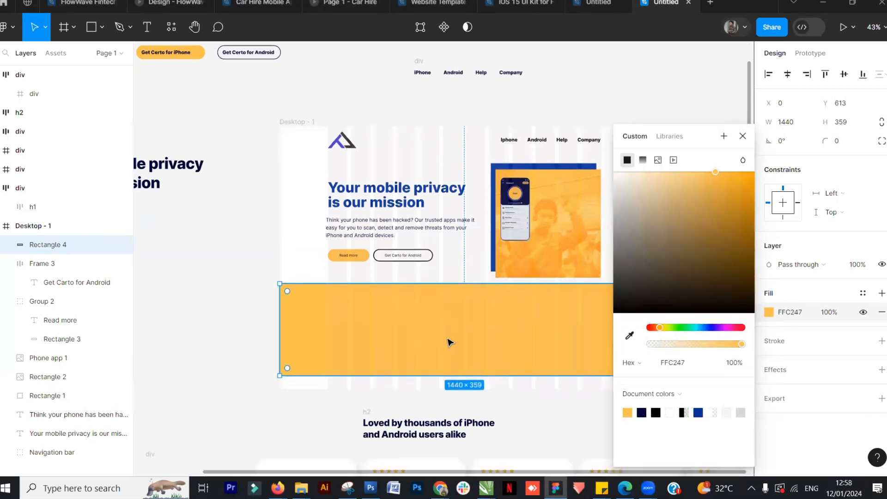
click(374, 104)
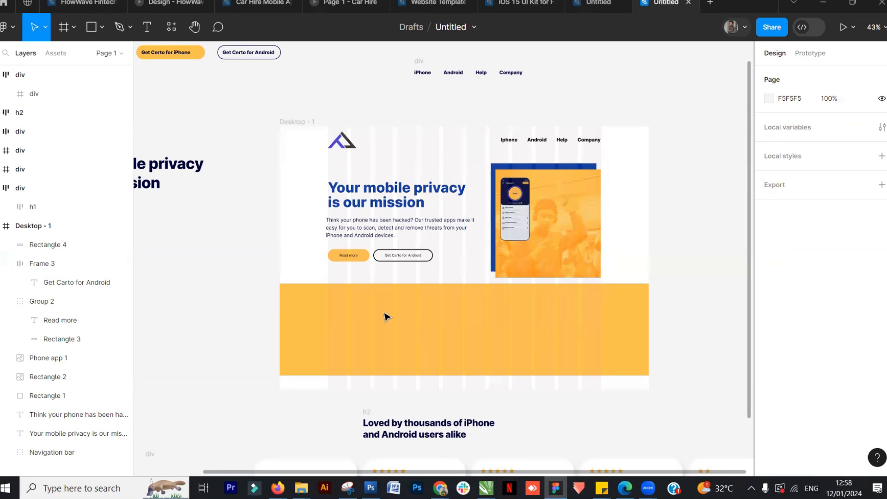
Extend the Desktop - 1 frame's height to about 2150 px so it contains the testimonials section
click(286, 122)
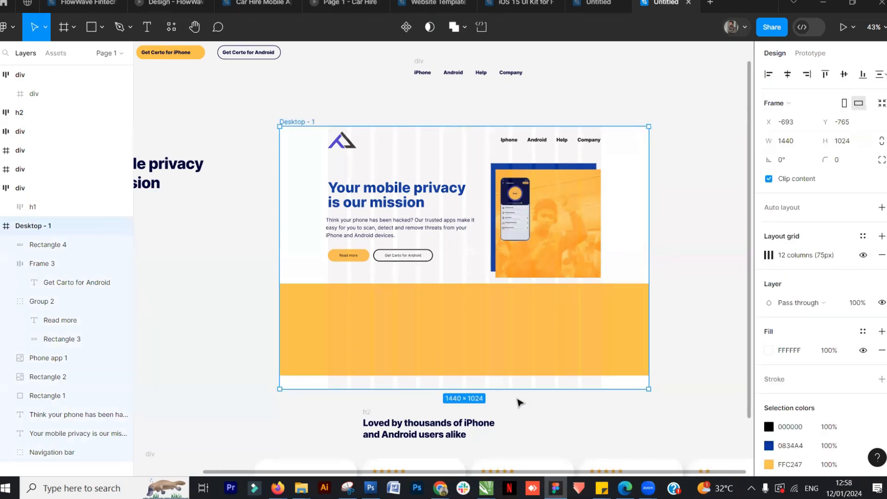
scroll(518, 402, down, 1)
drag(480, 418, 483, 424)
scroll(497, 361, down, 5)
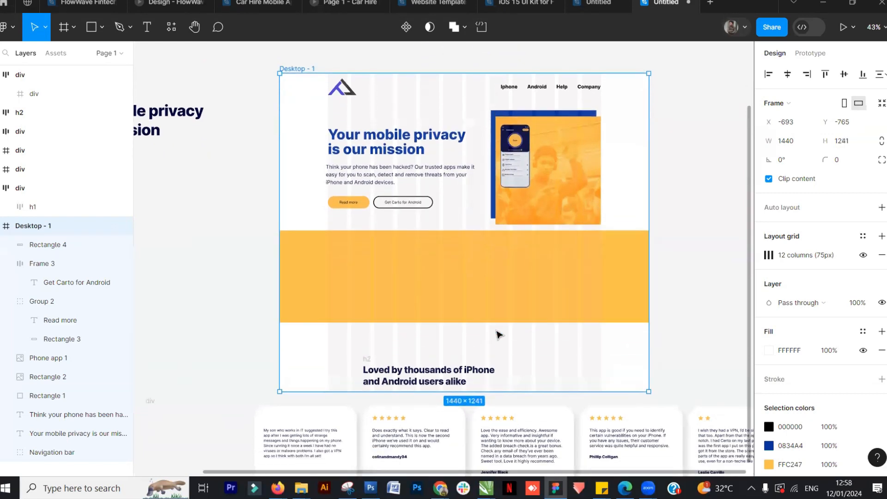
drag(520, 193, 487, 426)
scroll(481, 357, up, 4)
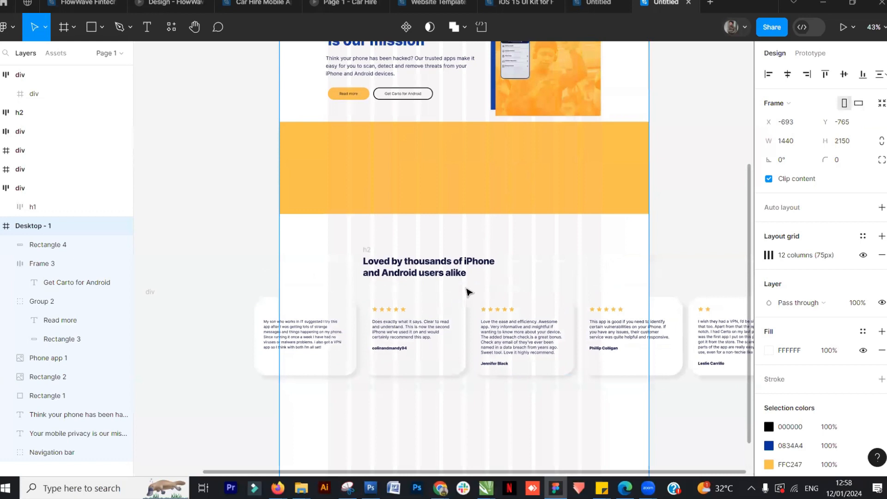
Make the yellow band taller and shift the testimonials section lower within the frame
click(470, 274)
drag(471, 276, 466, 297)
drag(527, 245, 527, 250)
click(697, 254)
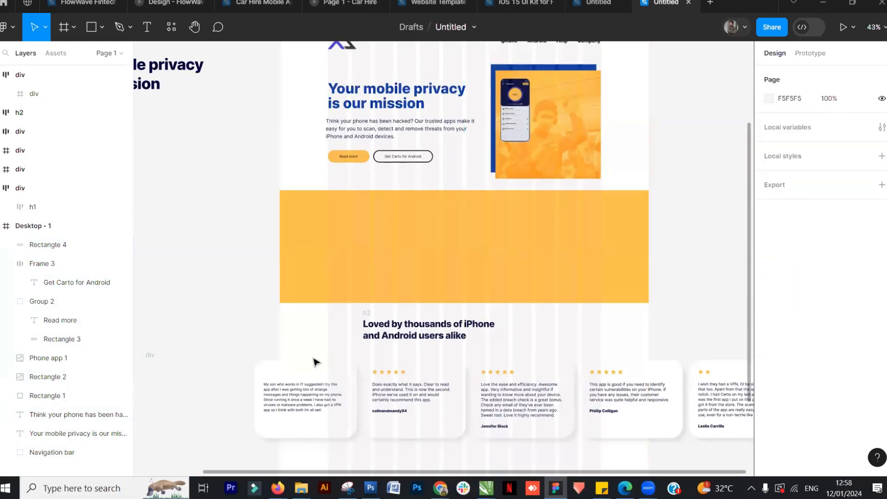
Duplicate the hero headline, bring the copy to the front and move it into the yellow band
click(360, 136)
click(352, 106)
drag(351, 106, 200, 224)
right_click(221, 218)
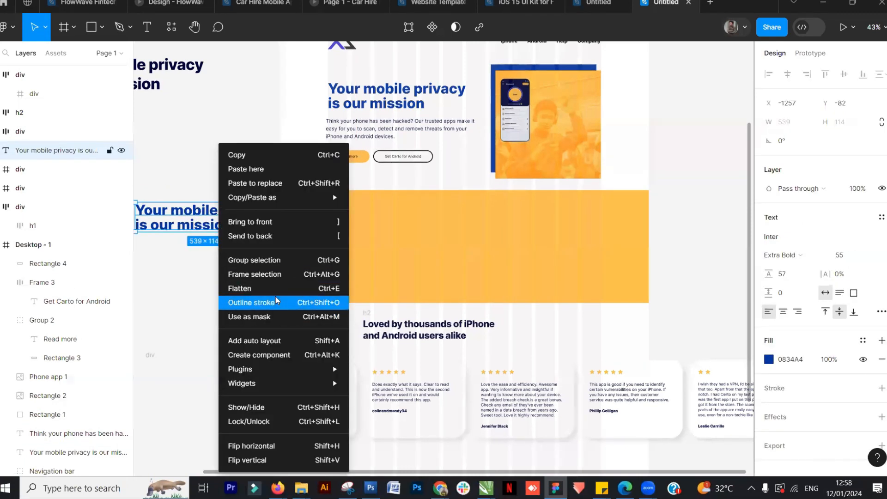
click(261, 223)
drag(221, 231, 400, 250)
Rewrite the copied headline as "Loved by thousands of iPhone" and "and Android user alike" on two lines
double_click(405, 234)
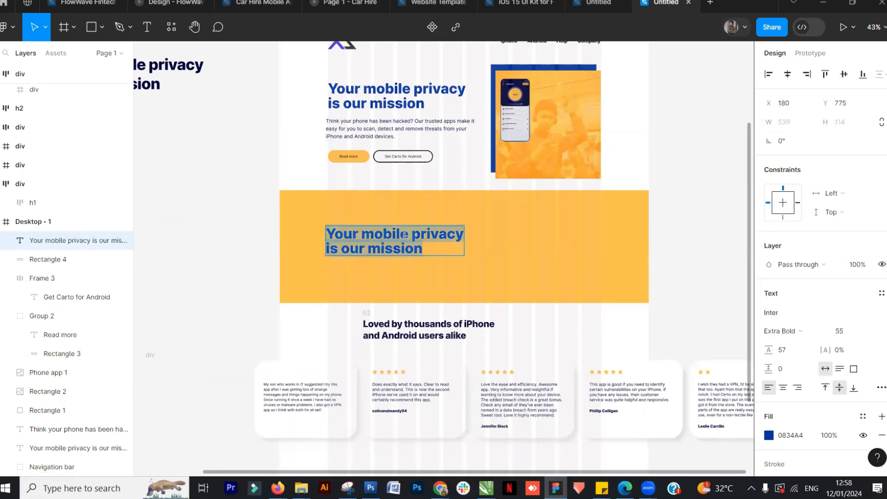
text(Lo)
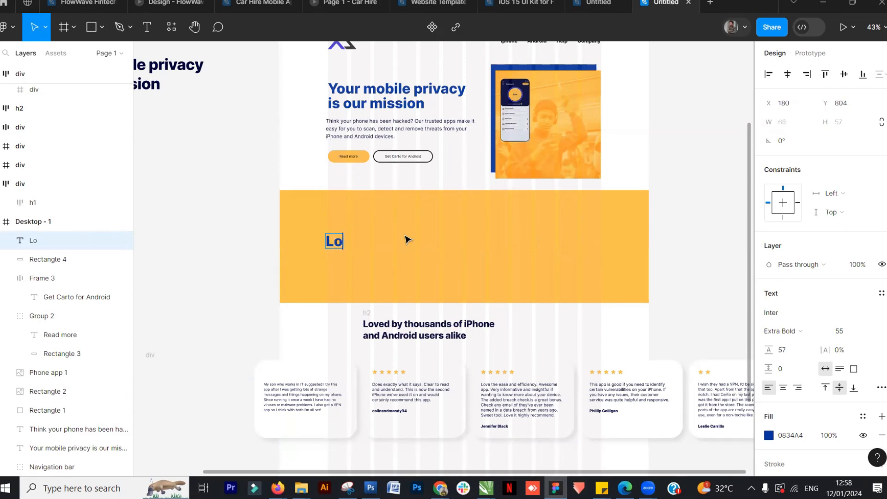
text(ved by)
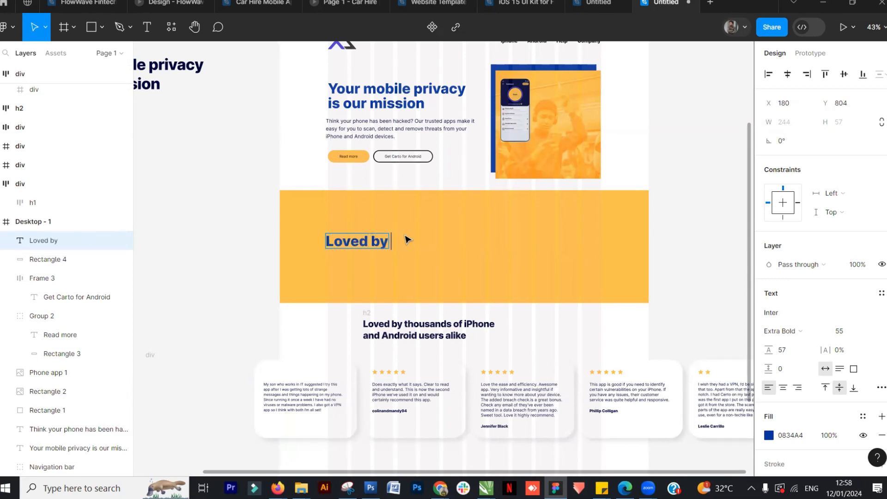
text( thousands of)
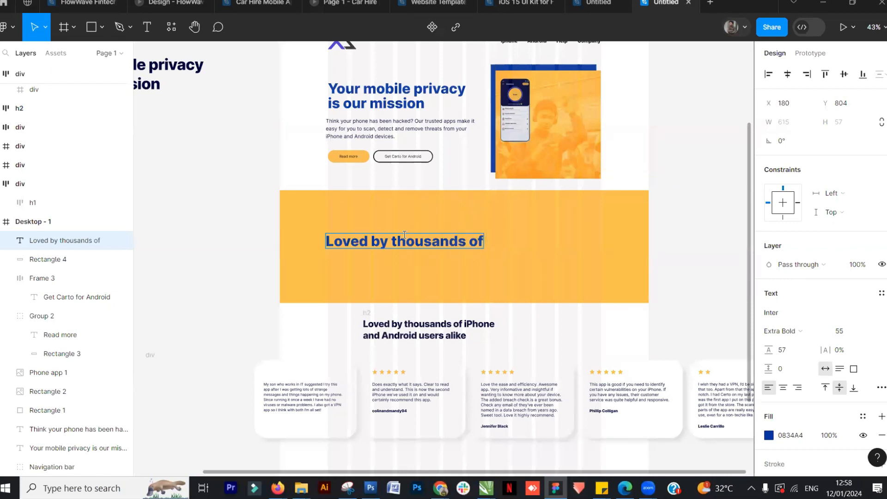
text( iPhone)
key(Return)
text(and Android us)
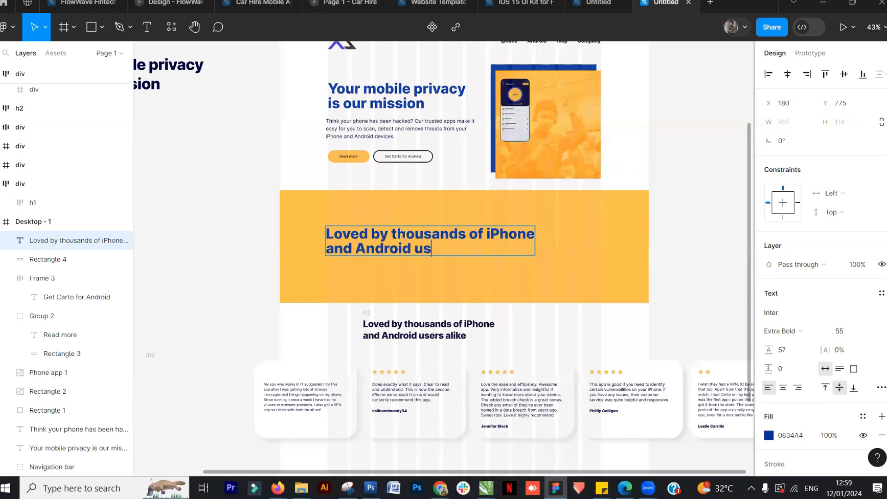
text(er alike)
key(Escape)
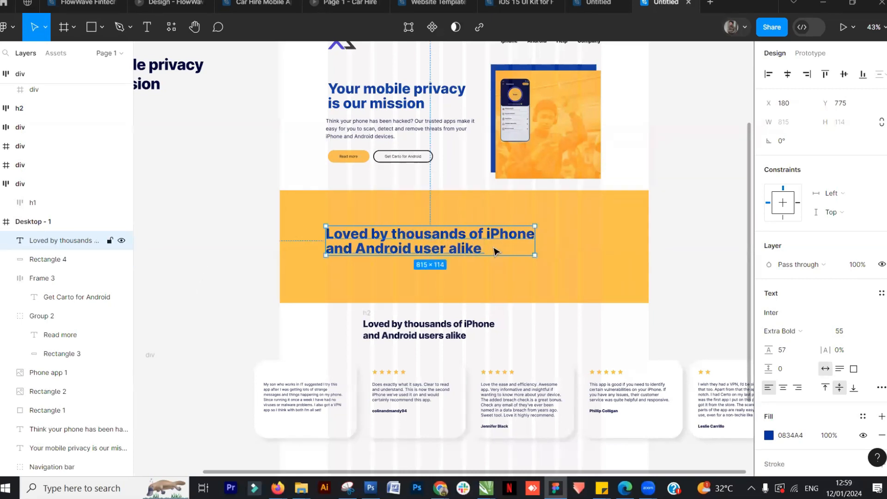
Compare the new band heading with the testimonials heading in the reference design
click(193, 299)
click(597, 2)
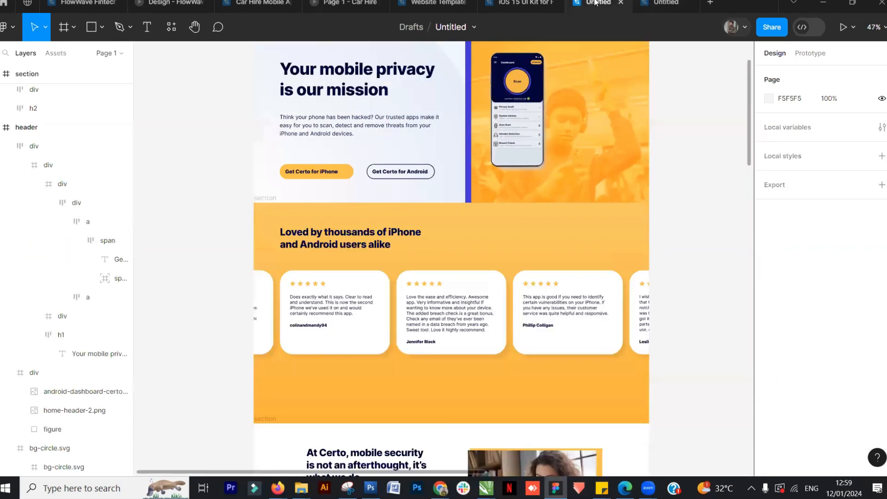
click(665, 2)
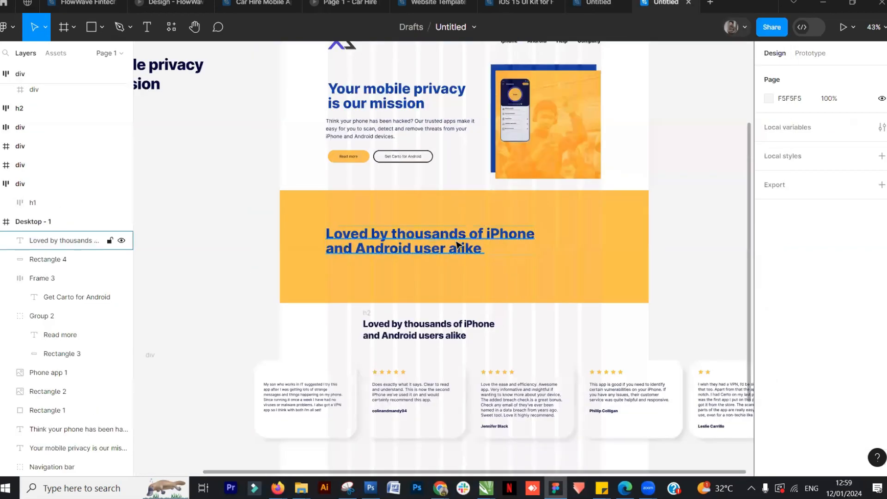
Change the band heading's text colour to near-black 010511
click(456, 242)
click(769, 436)
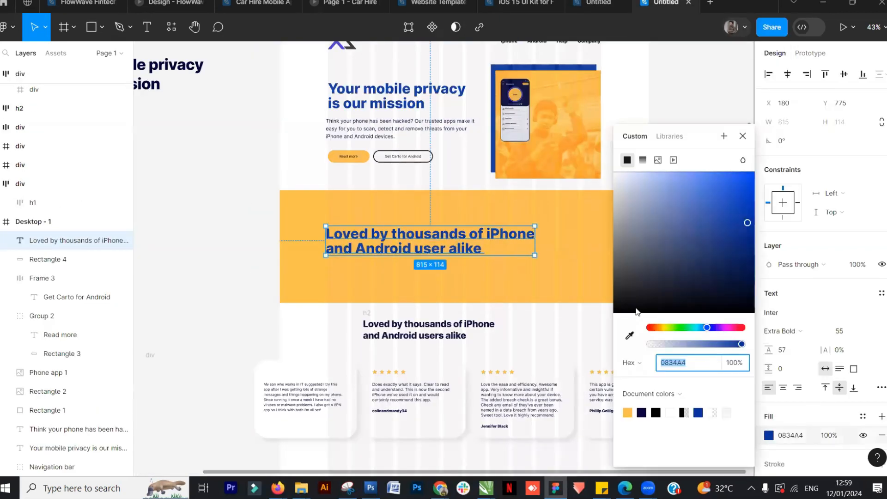
click(748, 307)
Set the band heading's font size to 36
click(871, 332)
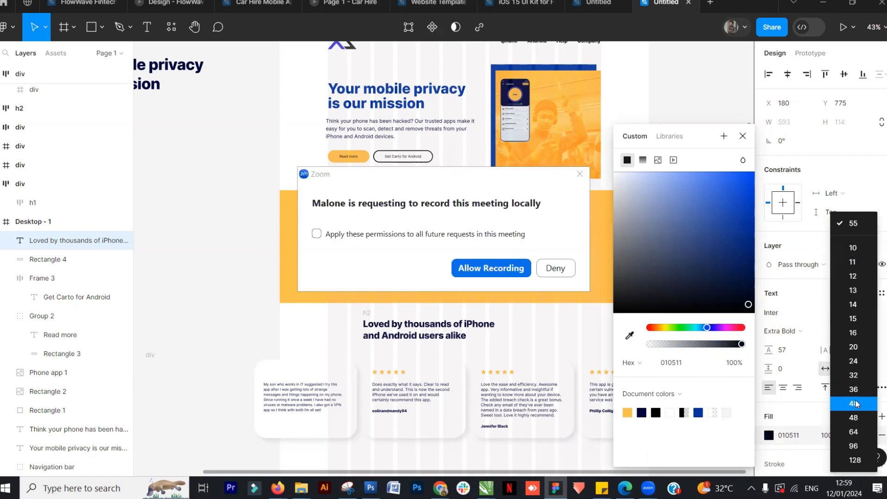
click(492, 268)
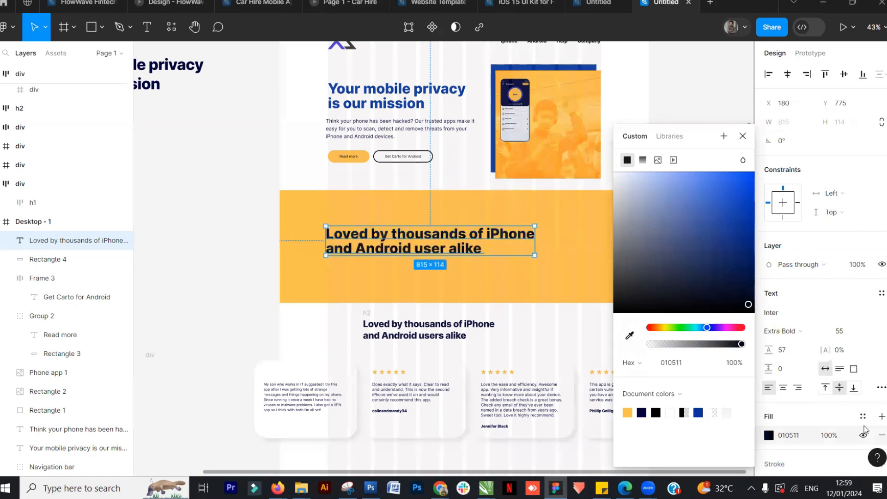
click(859, 331)
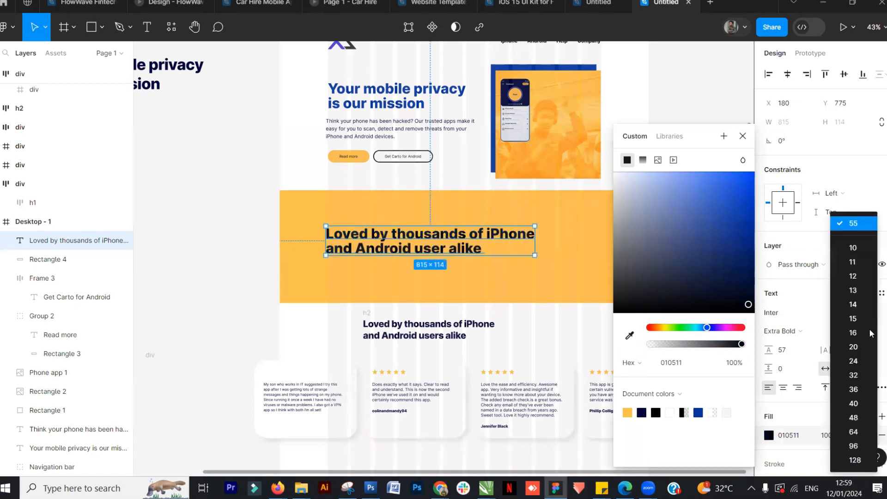
click(854, 391)
scroll(367, 262, up, 5)
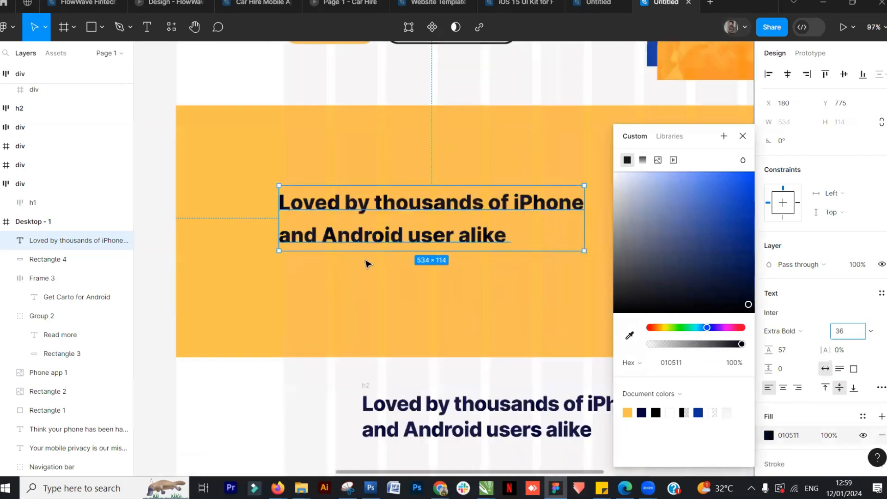
click(284, 218)
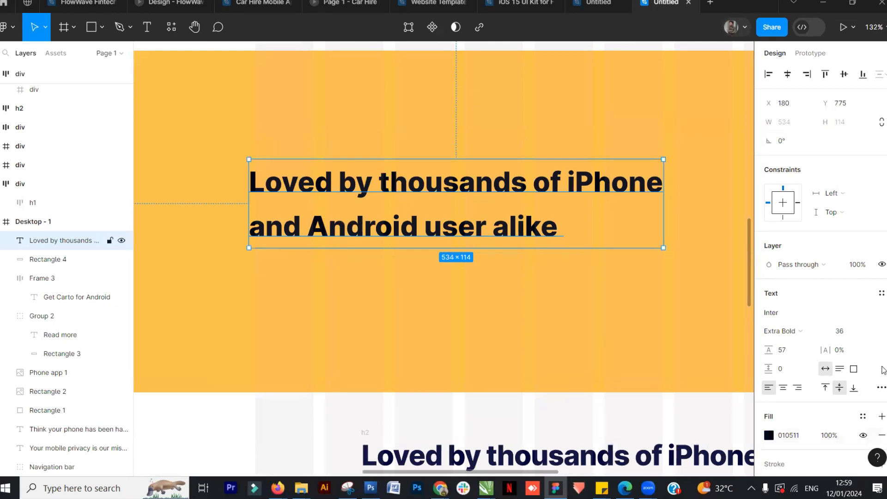
Reduce the band heading's line height to 43 and nudge it slightly within the band
drag(767, 350, 749, 355)
mouse_move(361, 191)
mouse_down()
mouse_move(378, 192)
mouse_move(367, 194)
mouse_up()
scroll(367, 194, down, 5)
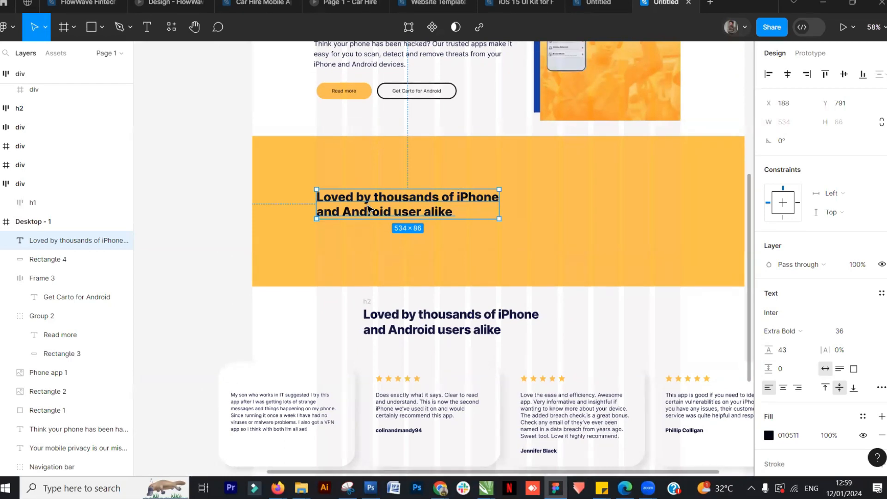
click(238, 181)
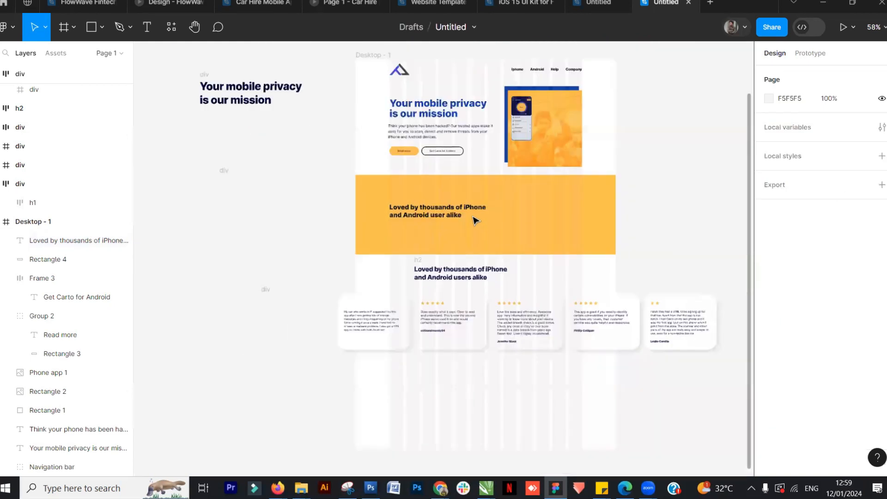
Move the testimonials heading and cards lower, and raise the band heading toward the band's top
click(591, 4)
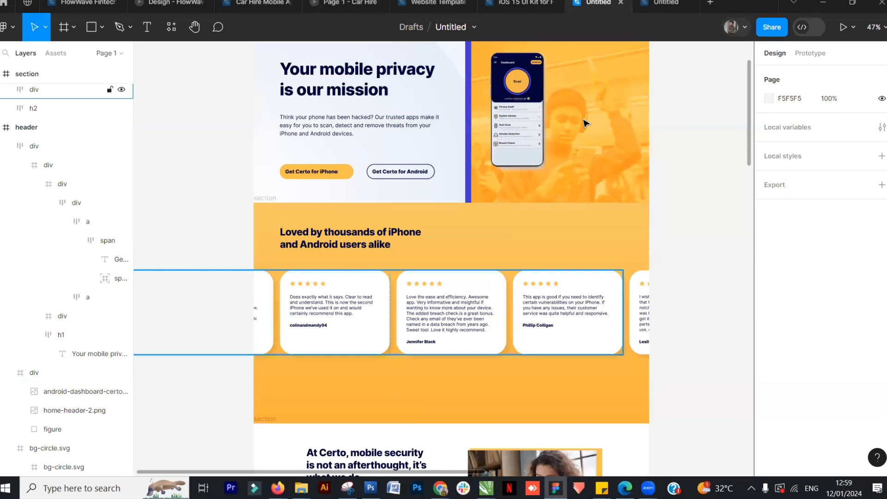
click(651, 4)
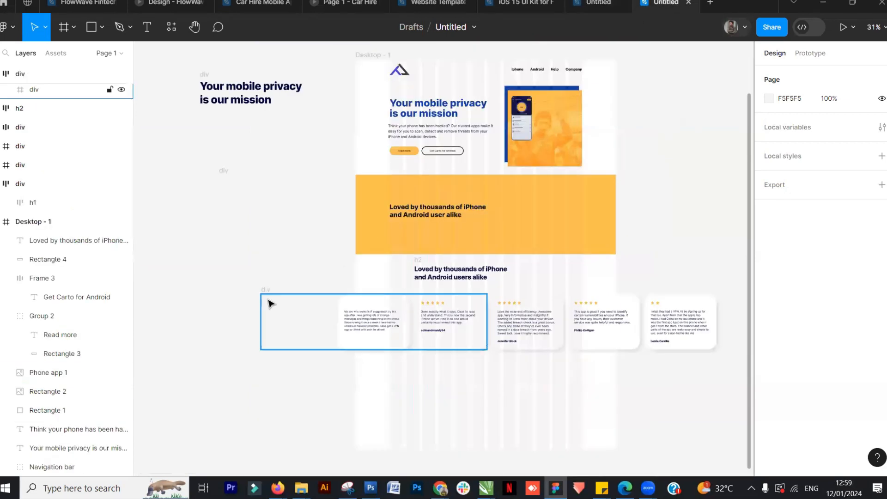
click(464, 236)
click(467, 276)
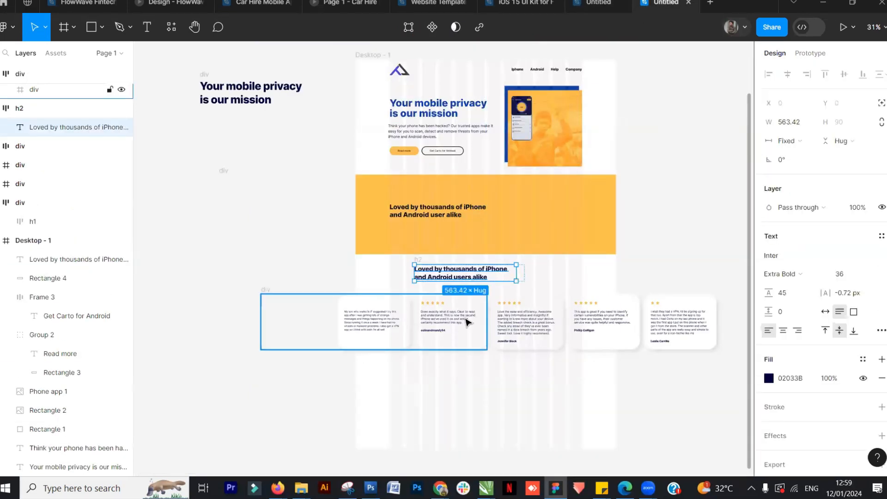
shift+click(467, 322)
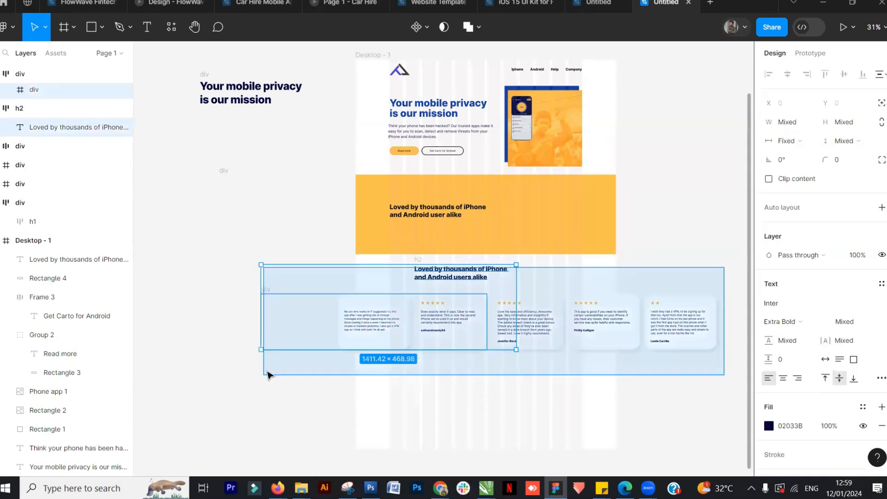
drag(476, 331, 468, 405)
drag(452, 207, 450, 189)
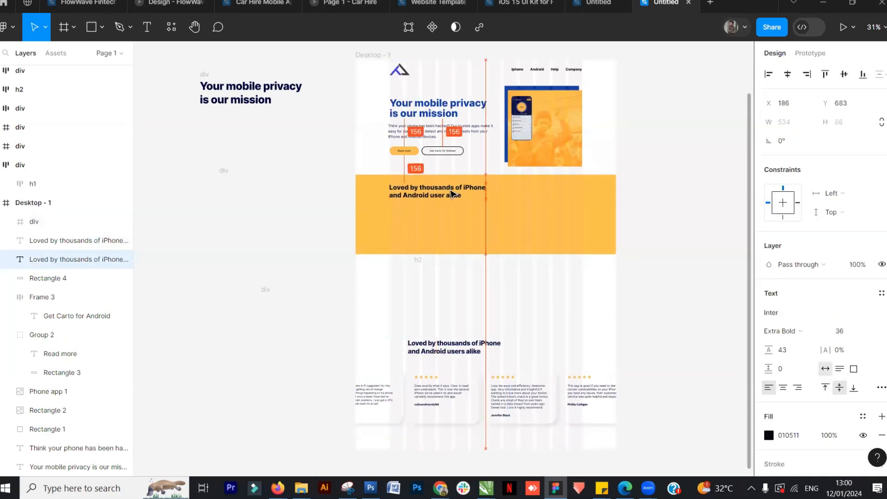
Extend the yellow band rectangle to 1440 × 714 to match the reference section
click(597, 4)
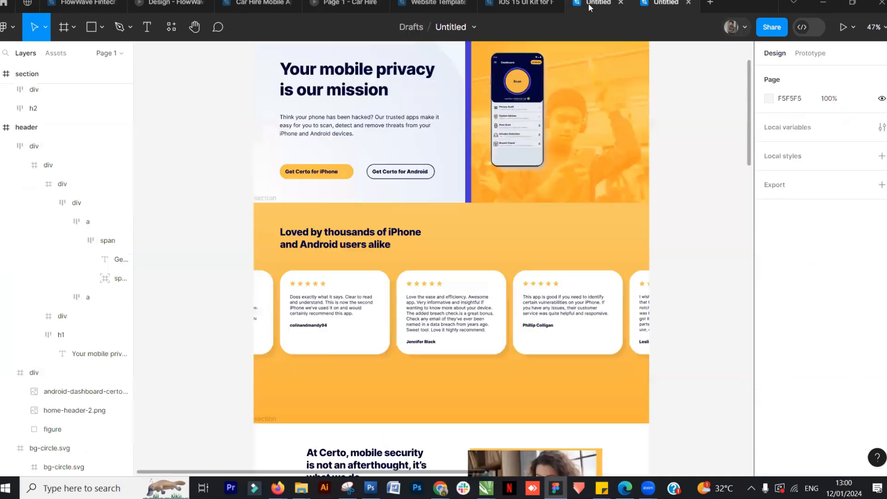
click(658, 4)
click(442, 219)
drag(493, 267, 485, 300)
click(439, 268)
key(Escape)
click(521, 240)
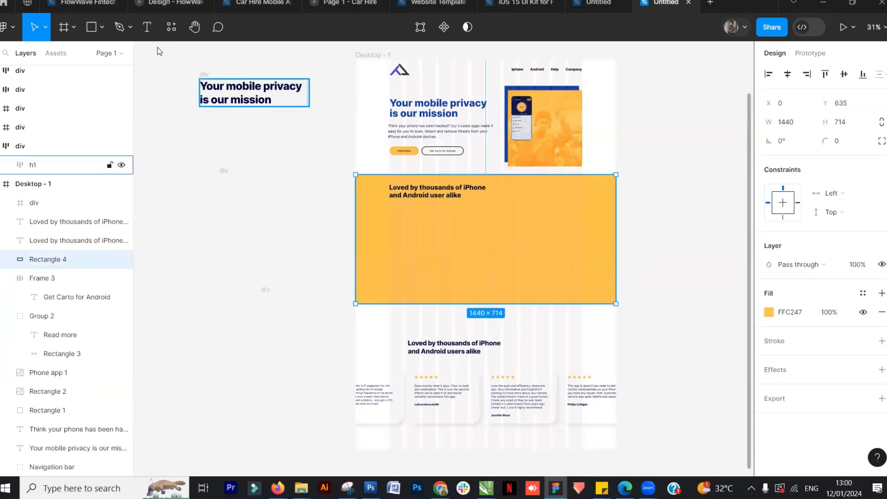
Draw a rectangle about 427 × 294 inside the yellow band below its heading
click(91, 27)
drag(390, 219, 466, 272)
scroll(467, 273, up, 5)
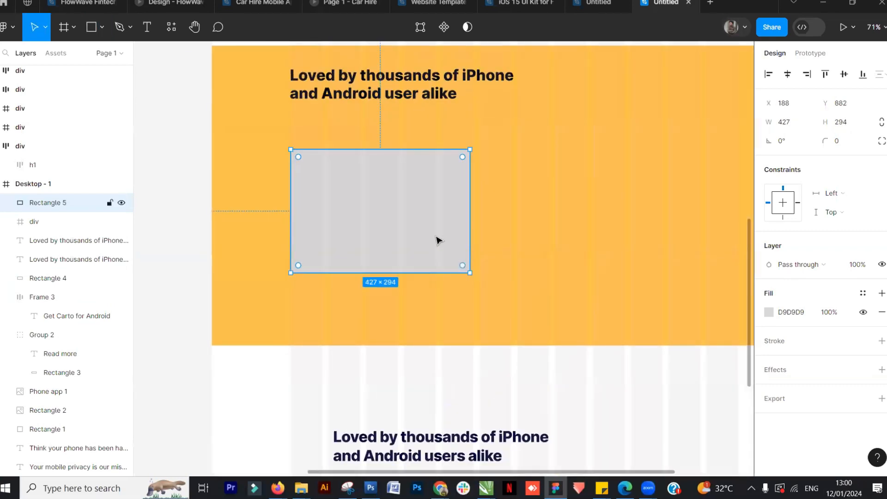
Round the rectangle's corners with a radius of 30
click(847, 144)
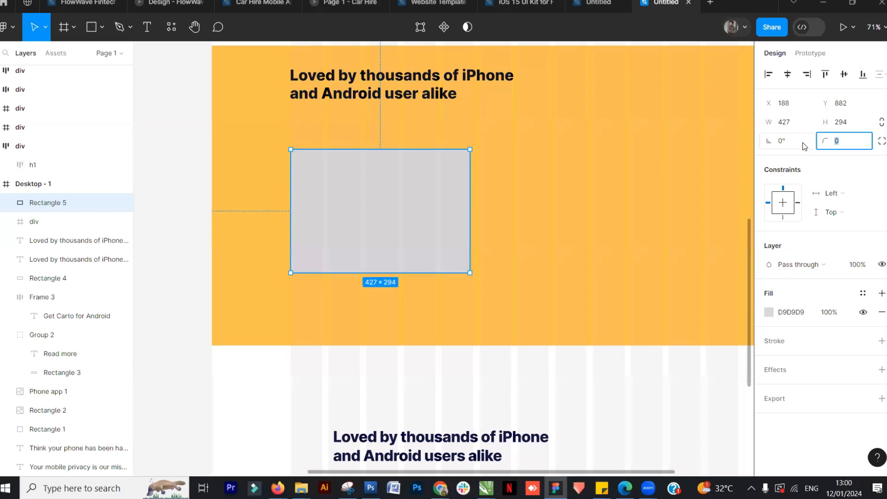
text(20)
key(Return)
click(819, 141)
text(30)
key(Return)
click(183, 250)
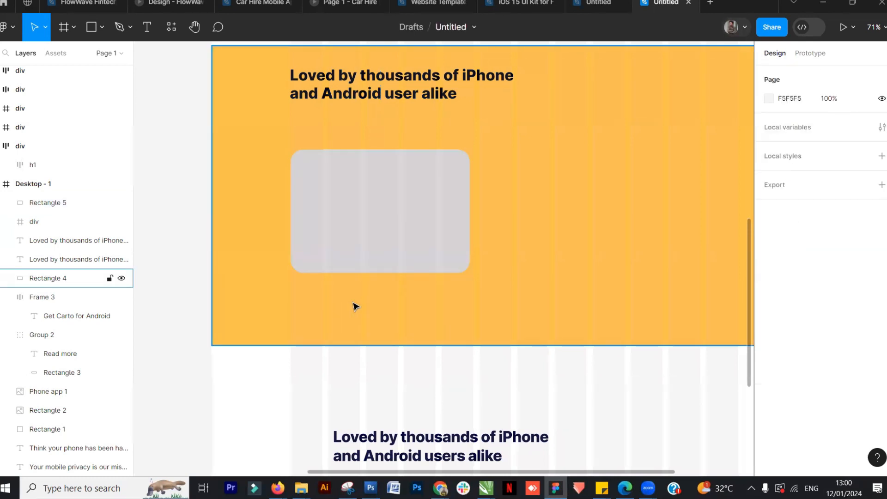
Fill the rounded rectangle with white FFFFFF
scroll(365, 310, down, 5)
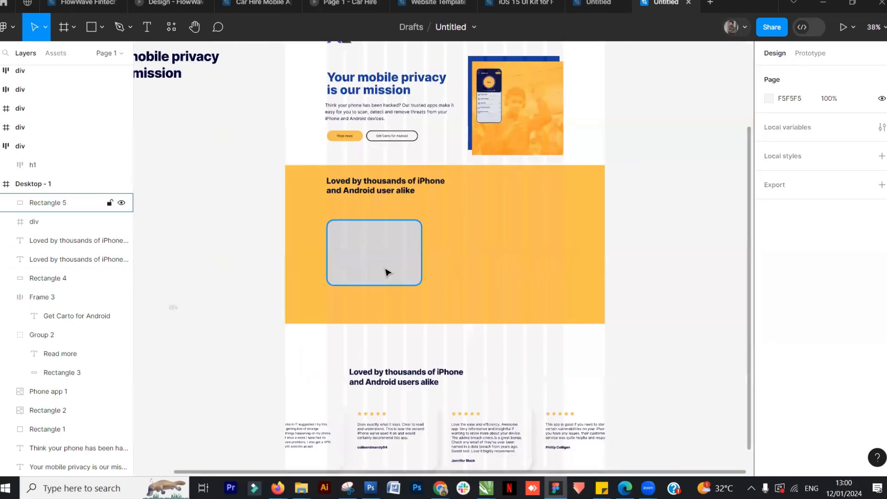
click(388, 272)
scroll(393, 351, down, 2)
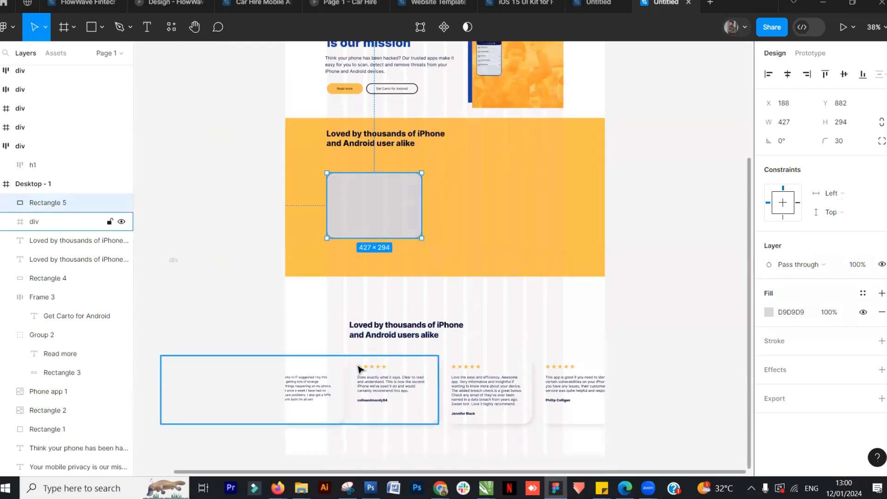
click(600, 5)
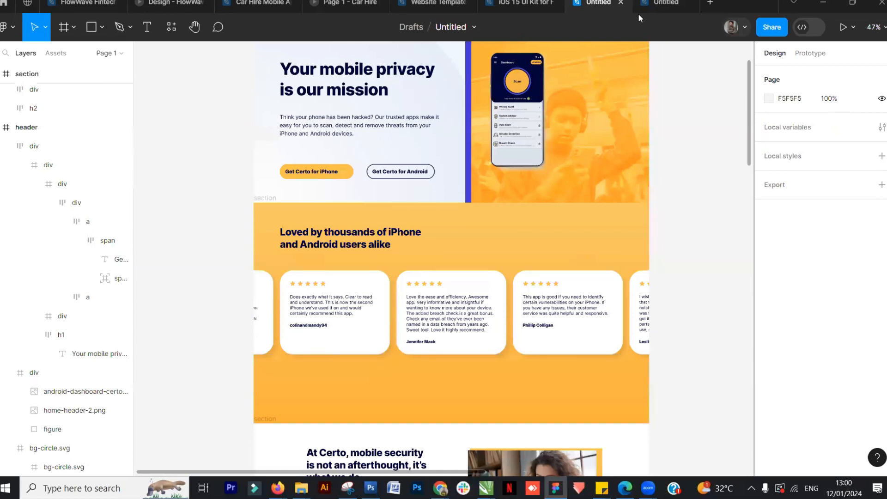
click(660, 5)
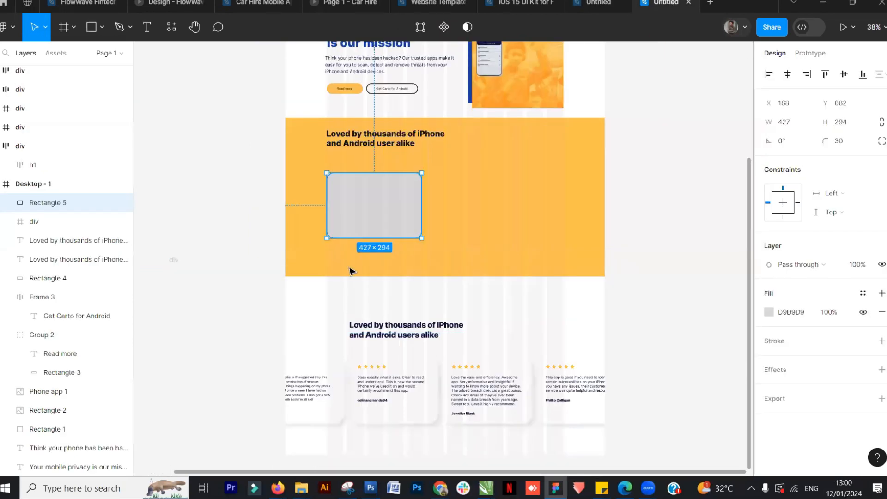
click(768, 312)
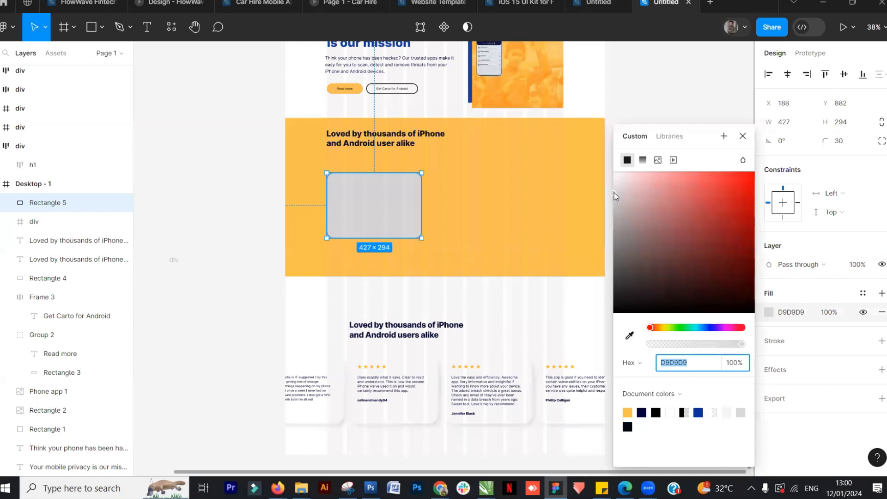
drag(614, 193, 614, 169)
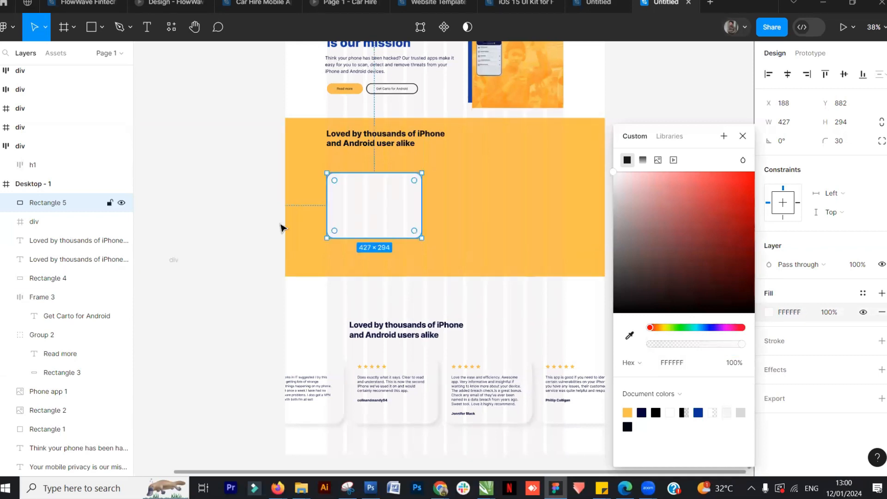
click(277, 226)
click(368, 218)
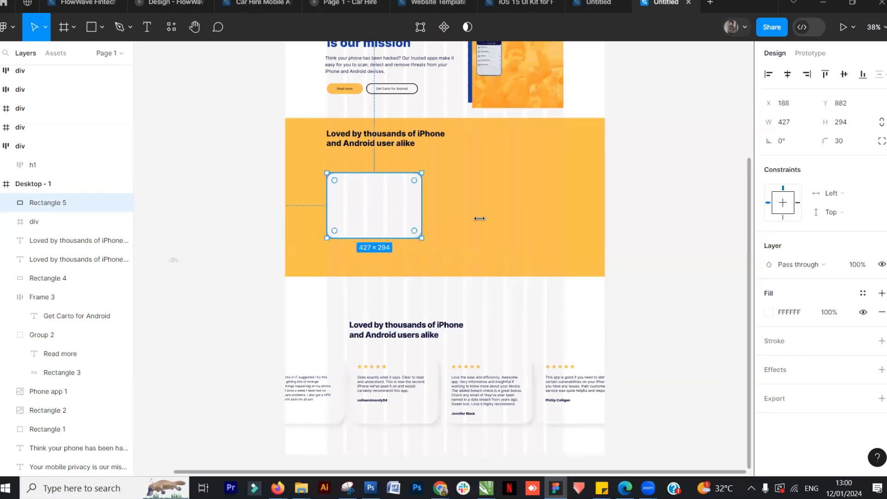
Add a drop shadow to the white rounded rectangle and adjust its X and Y offsets and blur
click(776, 372)
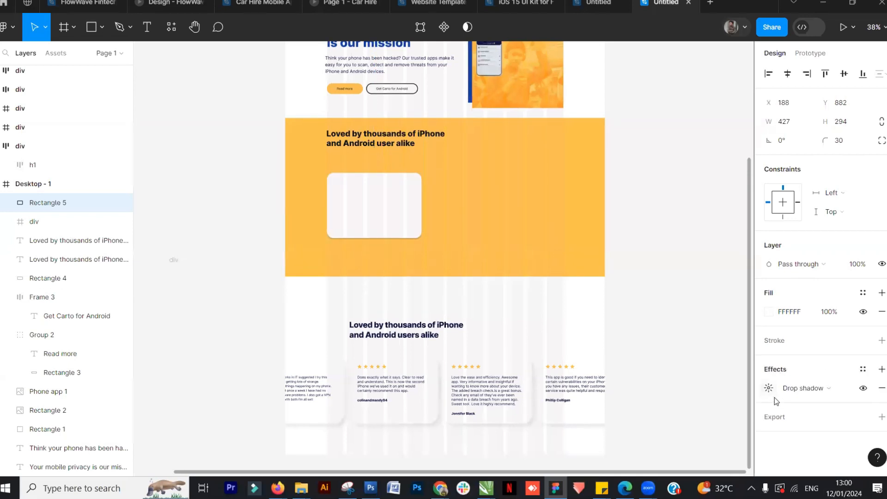
click(827, 388)
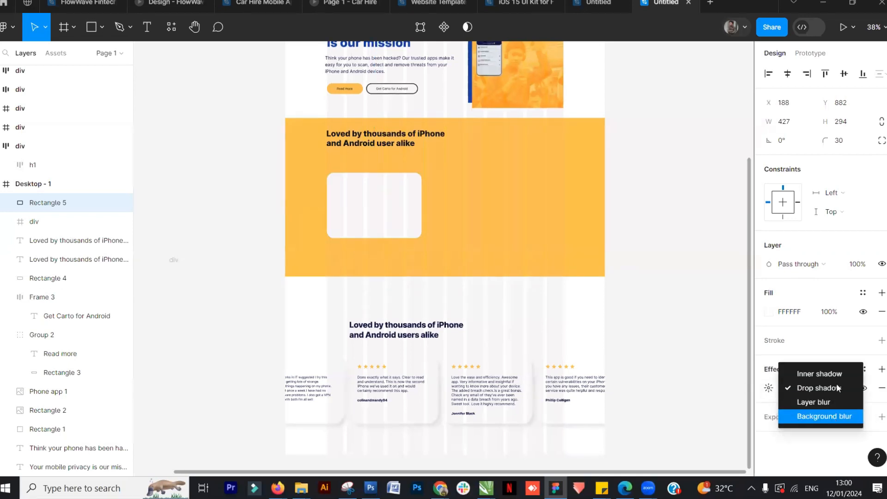
click(828, 387)
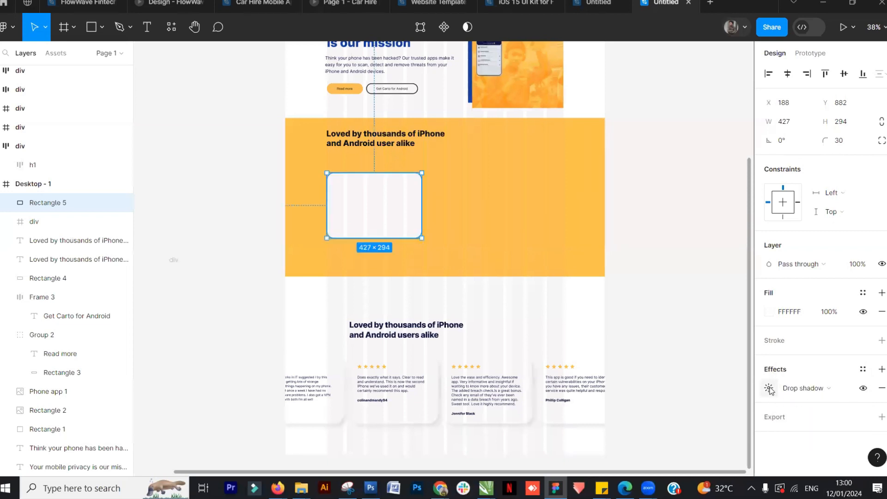
click(769, 389)
drag(620, 415, 779, 422)
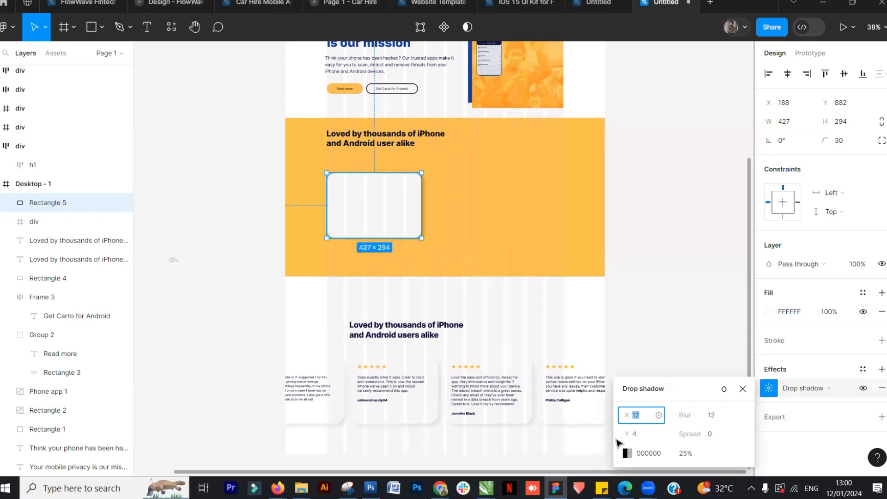
drag(628, 434, 623, 415)
ctrl+scroll(396, 231, up, 5)
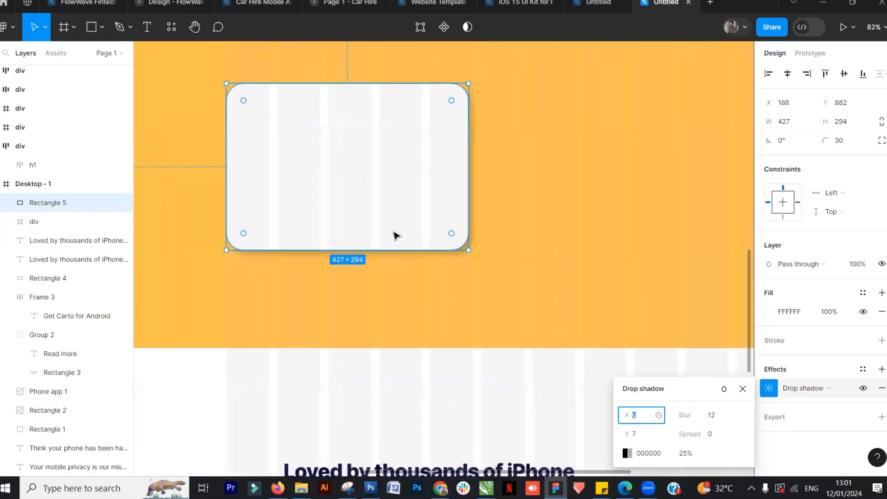
scroll(505, 257, up, 2)
drag(629, 416, 615, 432)
drag(691, 415, 714, 415)
click(552, 284)
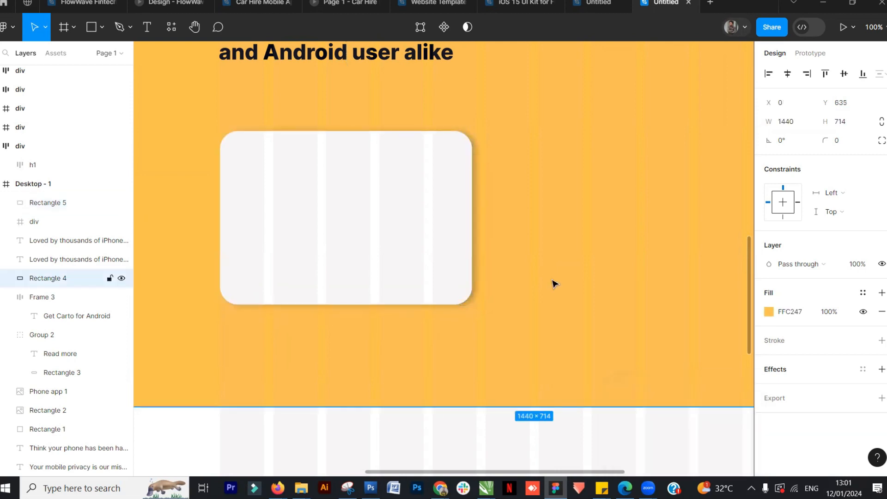
Inspect the shadowed card inside the yellow band at different zoom levels against the reference section
scroll(552, 283, down, 5)
click(374, 382)
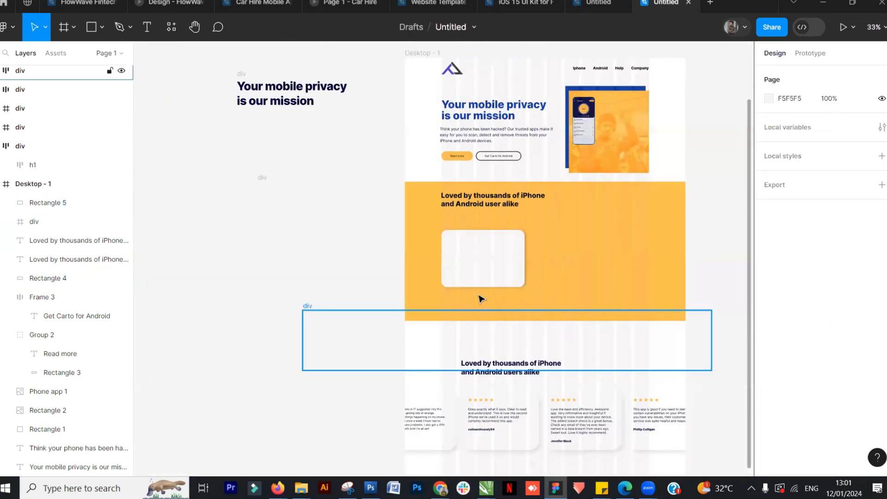
scroll(480, 296, up, 3)
scroll(511, 292, up, 5)
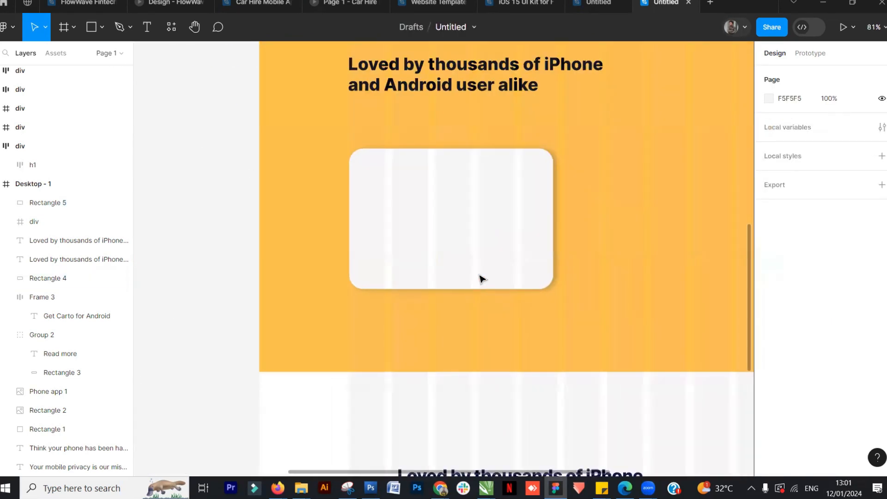
click(466, 250)
scroll(429, 368, down, 3)
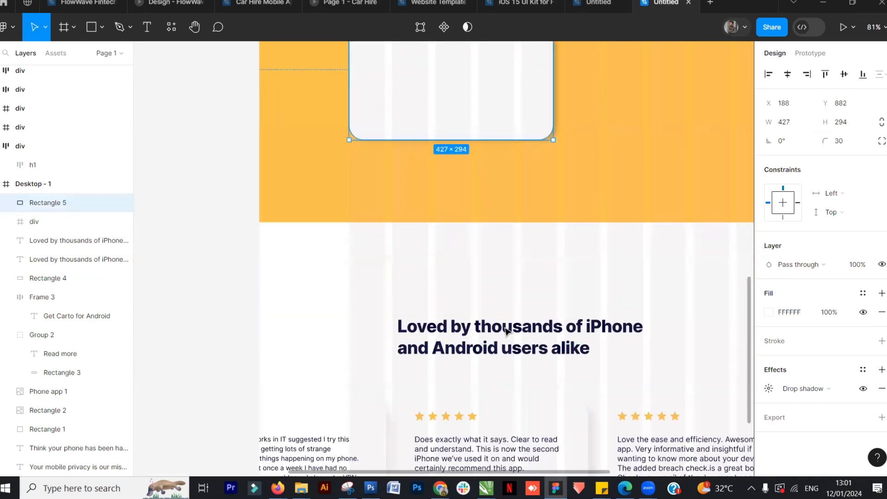
scroll(507, 330, up, 2)
scroll(507, 330, down, 4)
scroll(507, 330, up, 5)
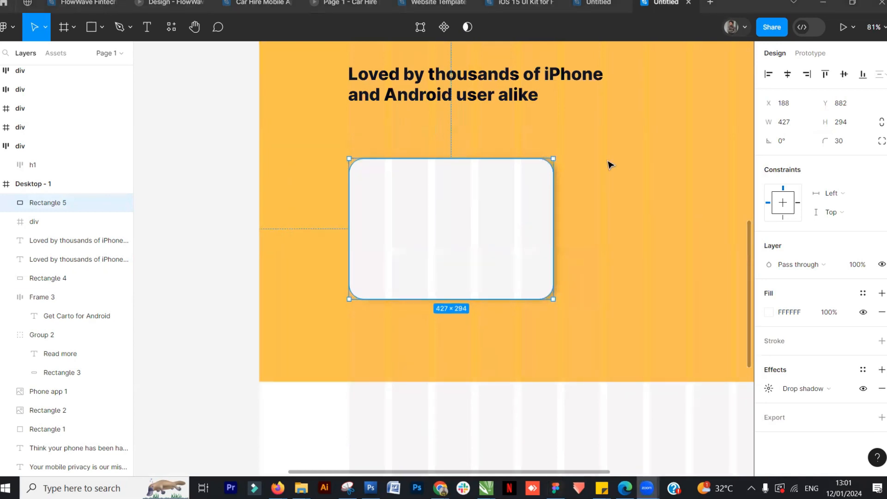
click(228, 258)
click(497, 284)
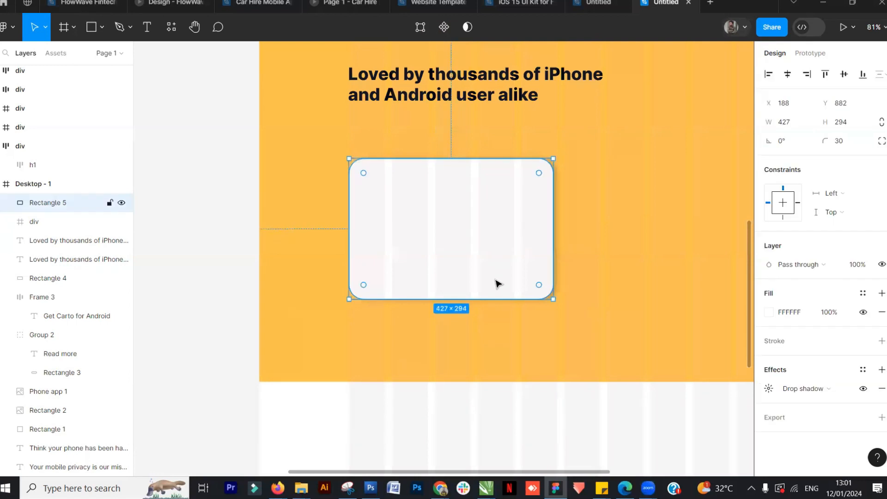
click(182, 261)
click(465, 247)
scroll(231, 272, up, 1)
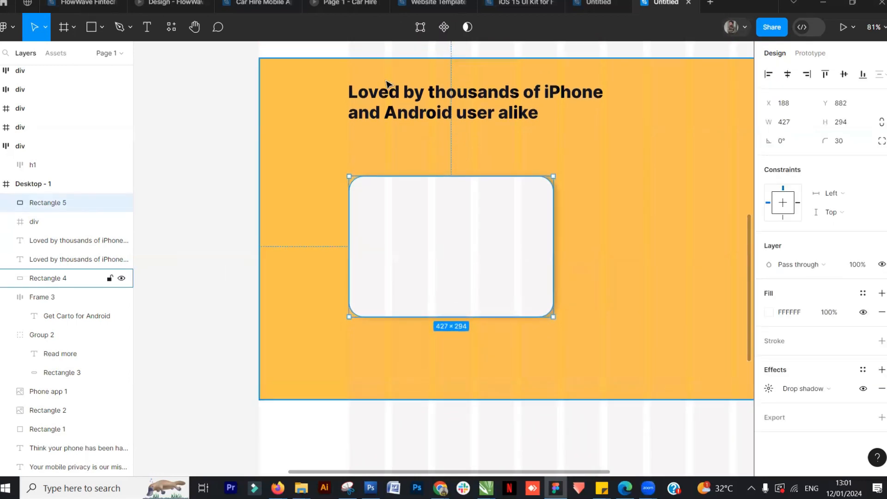
key(Escape)
click(459, 235)
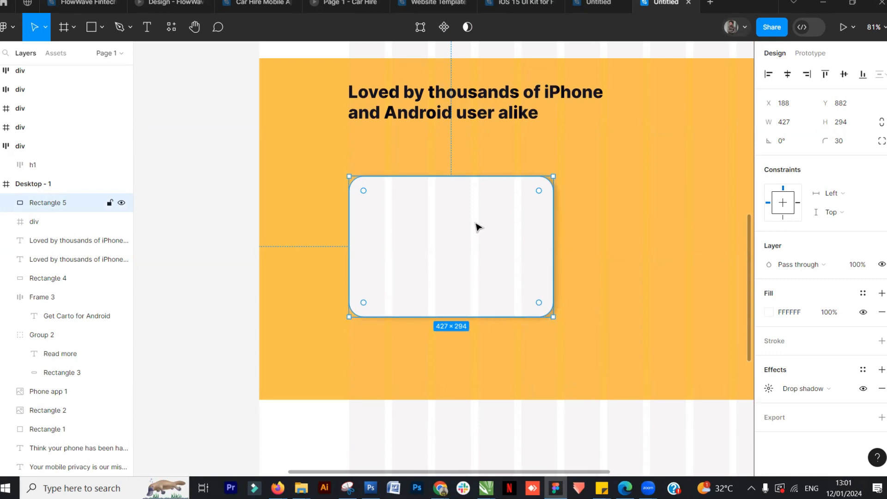
key(Escape)
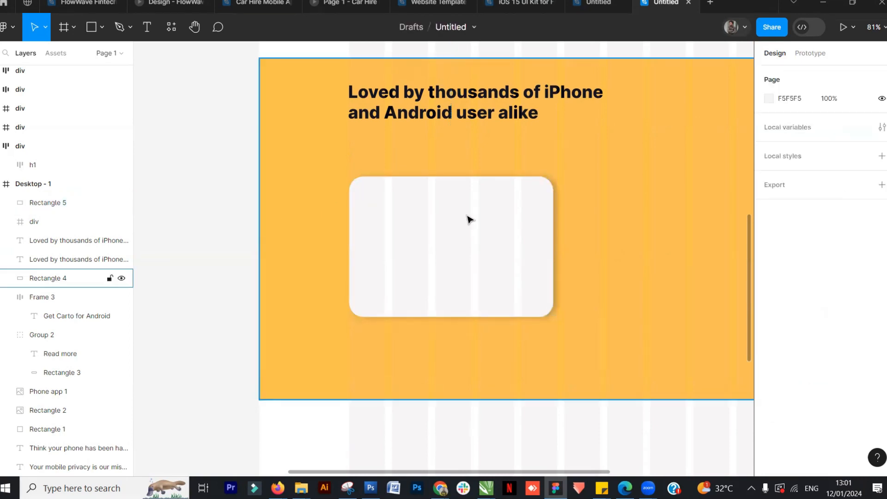
scroll(469, 241, down, 5)
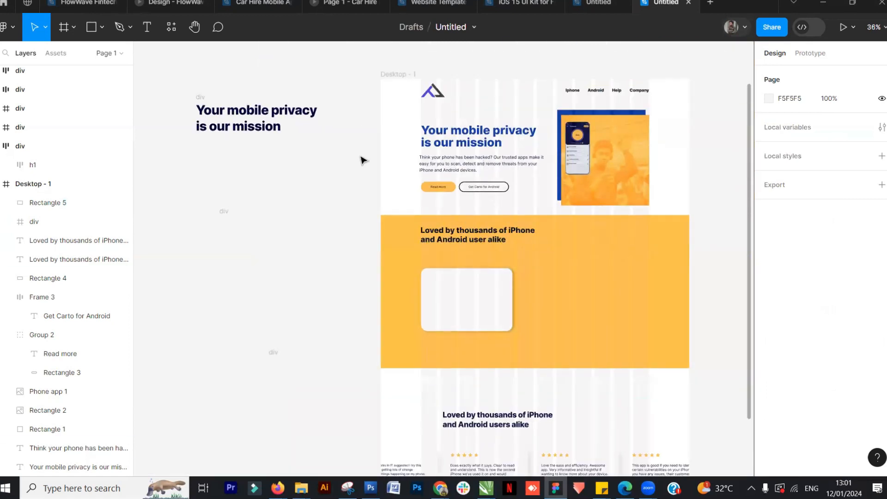
mouse_move(439, 488)
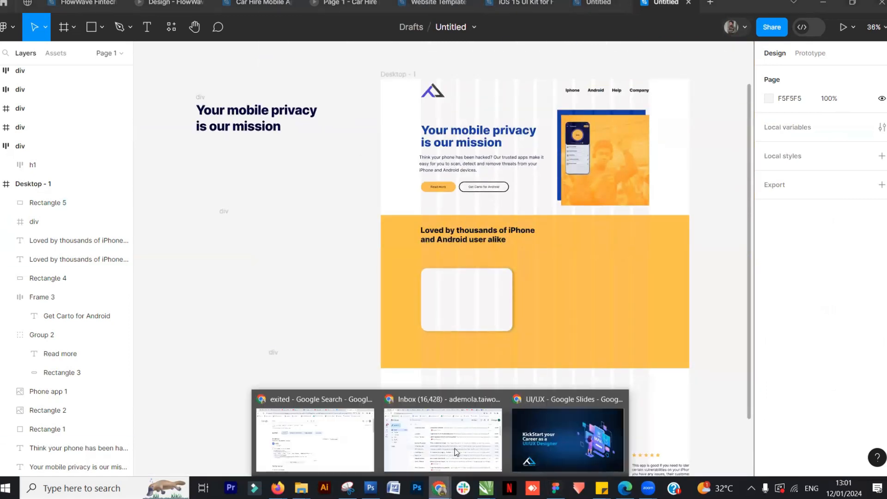
click(469, 311)
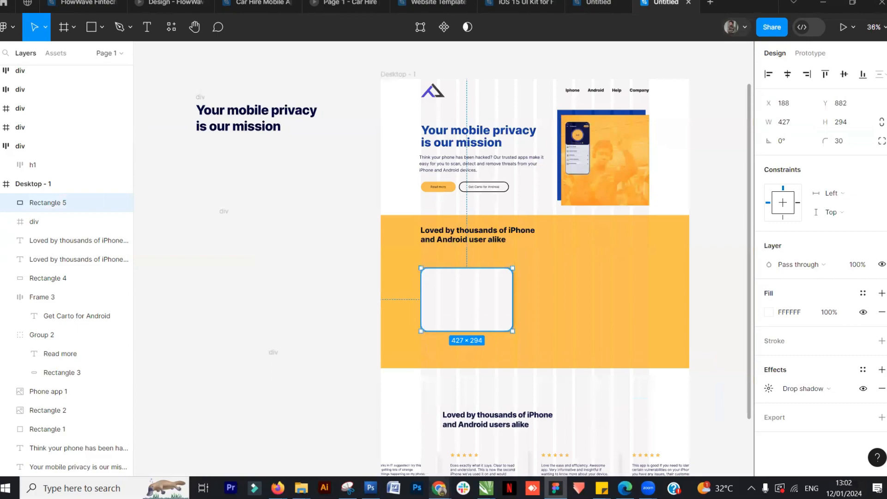
Switch to the UI/UX Google Slides presentation and advance to its next slide
mouse_move(440, 488)
click(567, 438)
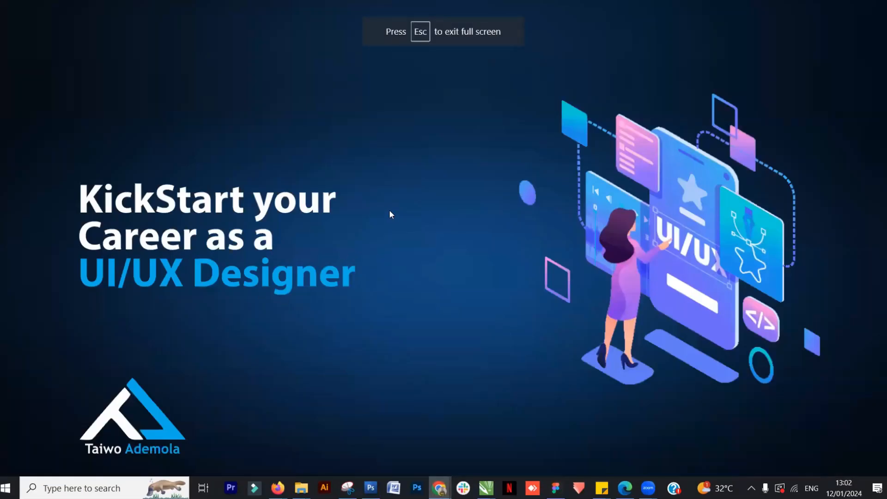
click(424, 226)
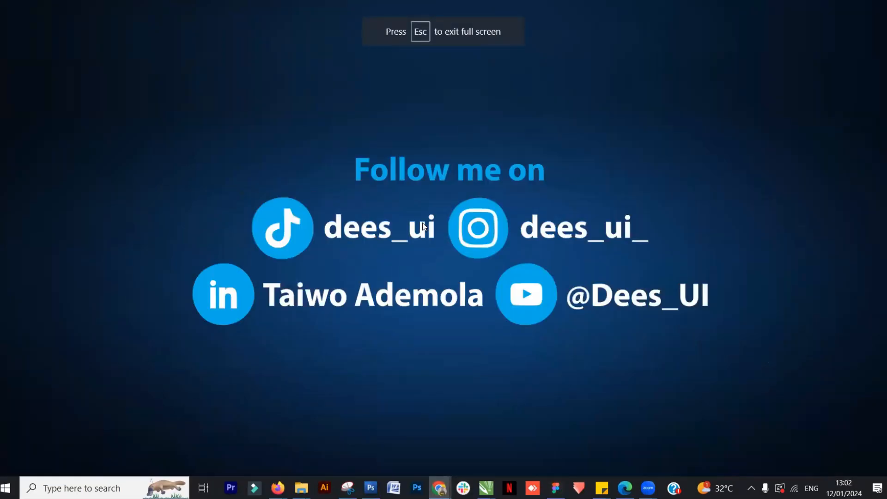